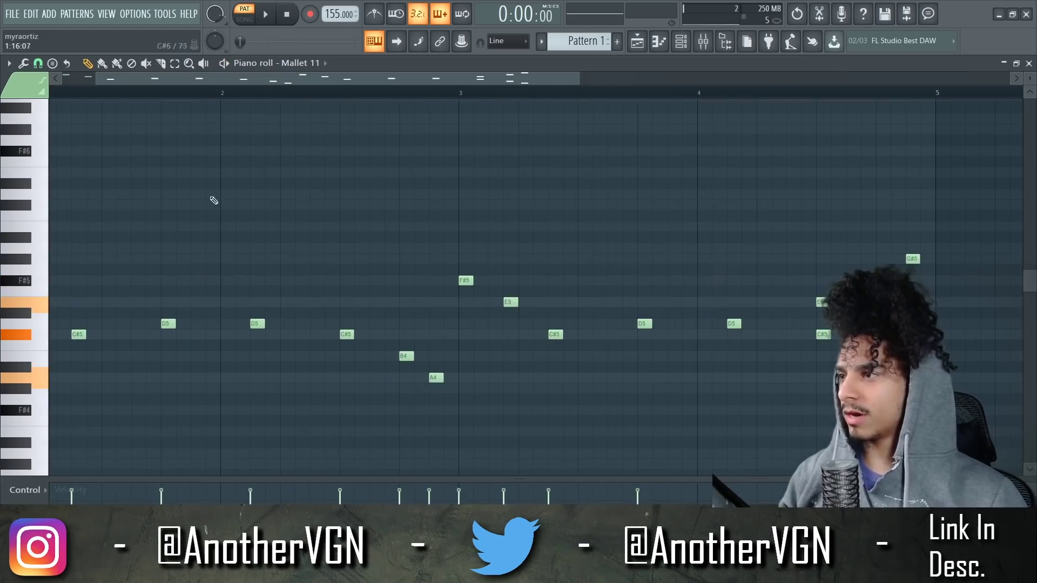
Step: Add an A5 harmony note above the opening F#5 at bar 1 of the mallet pattern and play it back
drag(211, 85, 3, 75)
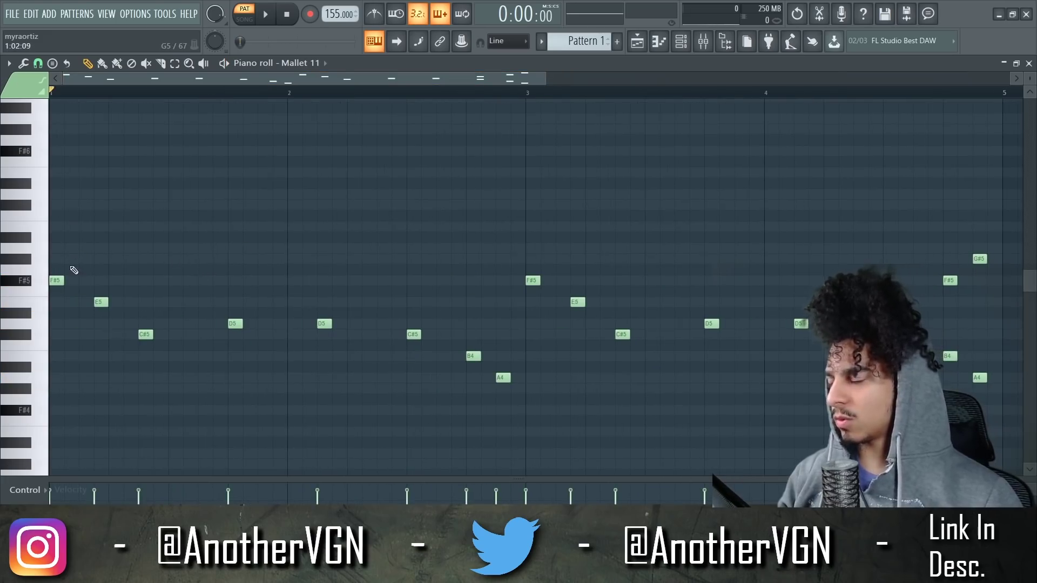
scroll(76, 259, up, 2)
key(space)
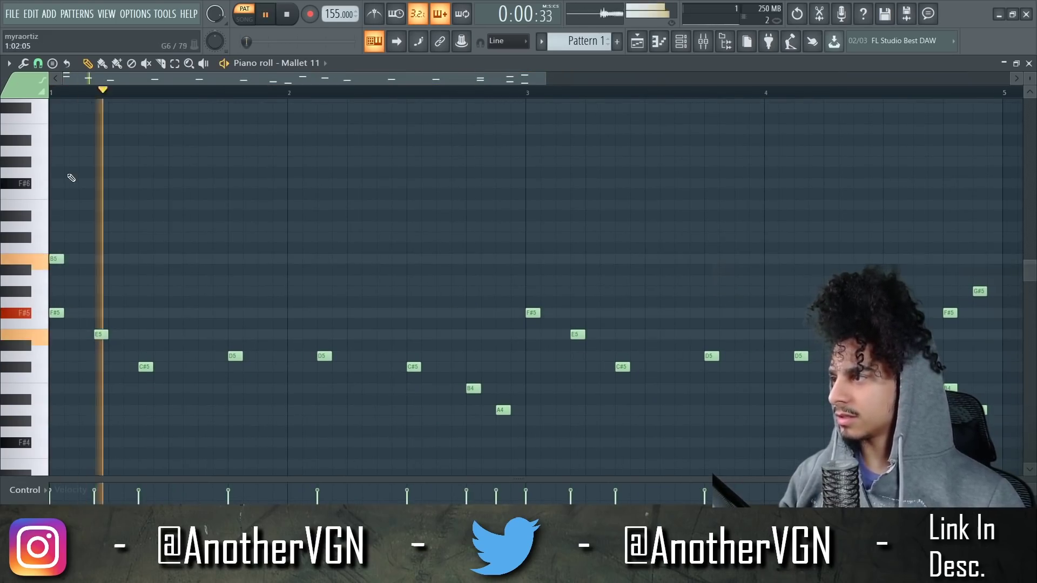
key(space)
key(space)
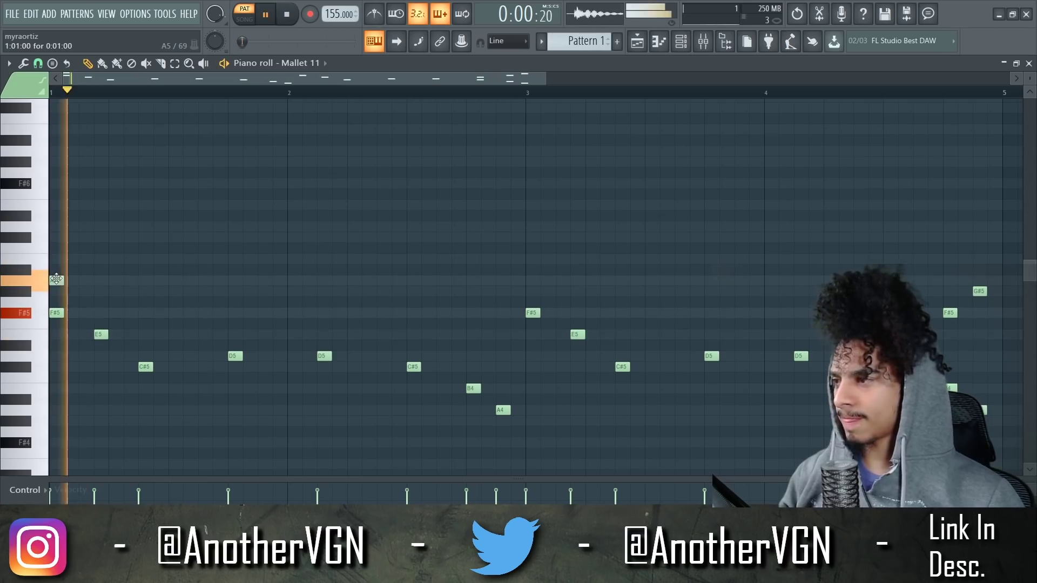
Step: Add counter-melody notes G#5, F#5, F#5 and G#5 above the rest of bar 1 and audition them
click(145, 292)
click(174, 313)
click(203, 334)
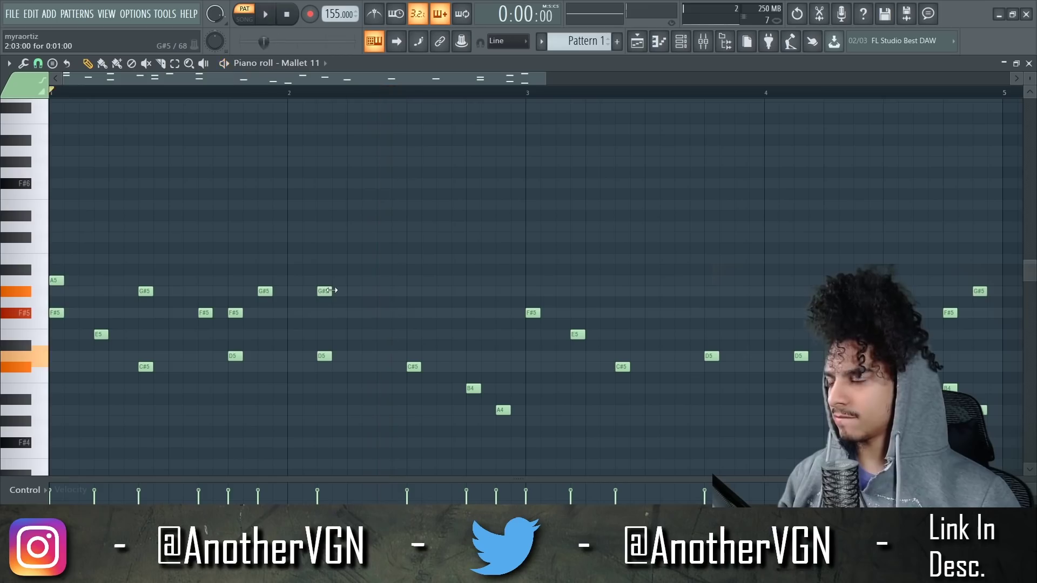
key(space)
key(space)
Step: Delete the G#5 above the D5 in bar 2 and add a rising run of A5, B5 and C#6
right_click(324, 291)
click(290, 281)
click(317, 258)
click(323, 258)
click(354, 237)
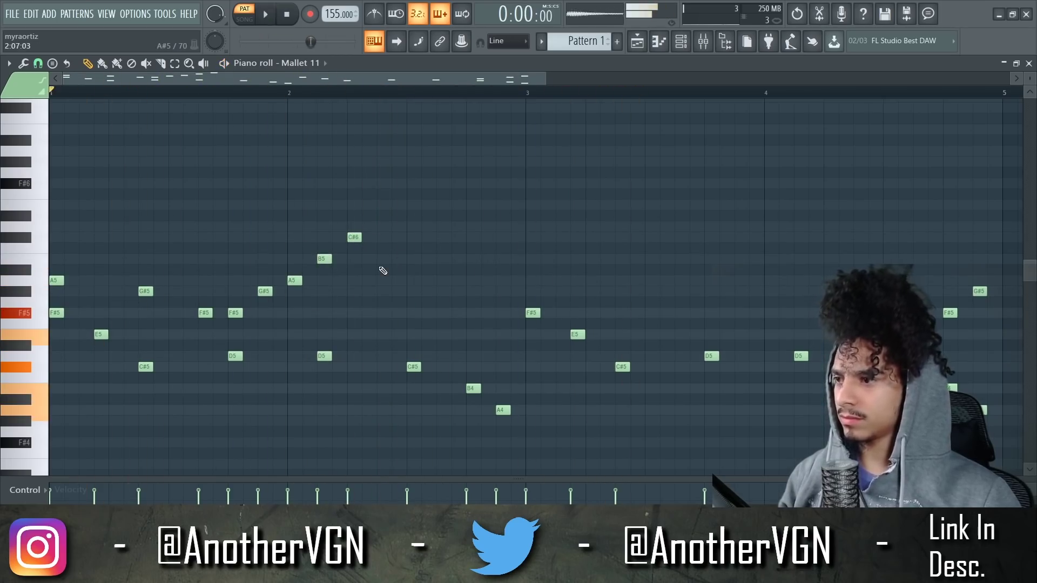
Step: Add descending notes A5, G#5 and F#5 in the second half of bar 2 and replay the pattern
click(412, 280)
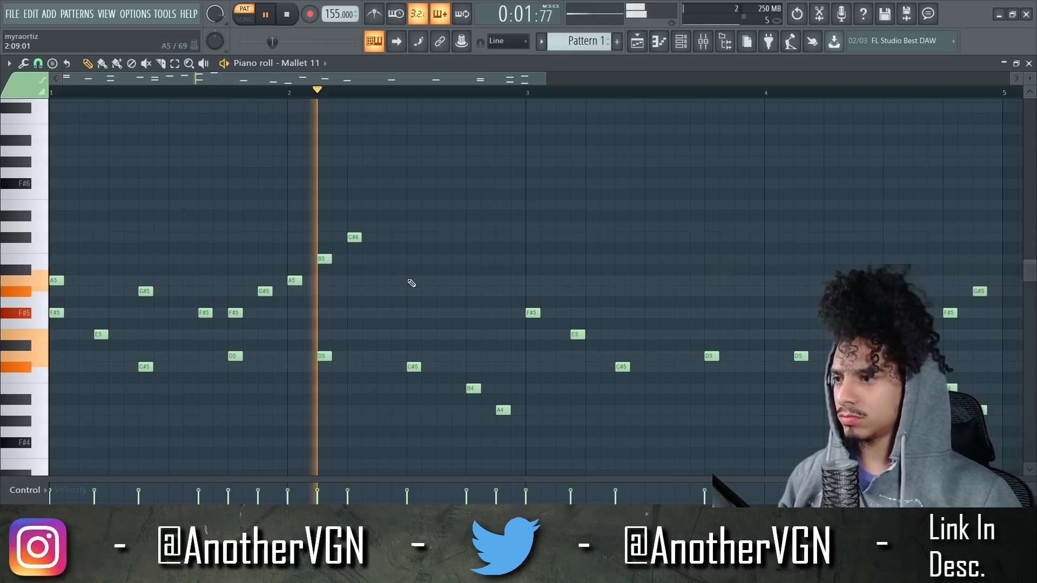
click(442, 291)
click(503, 313)
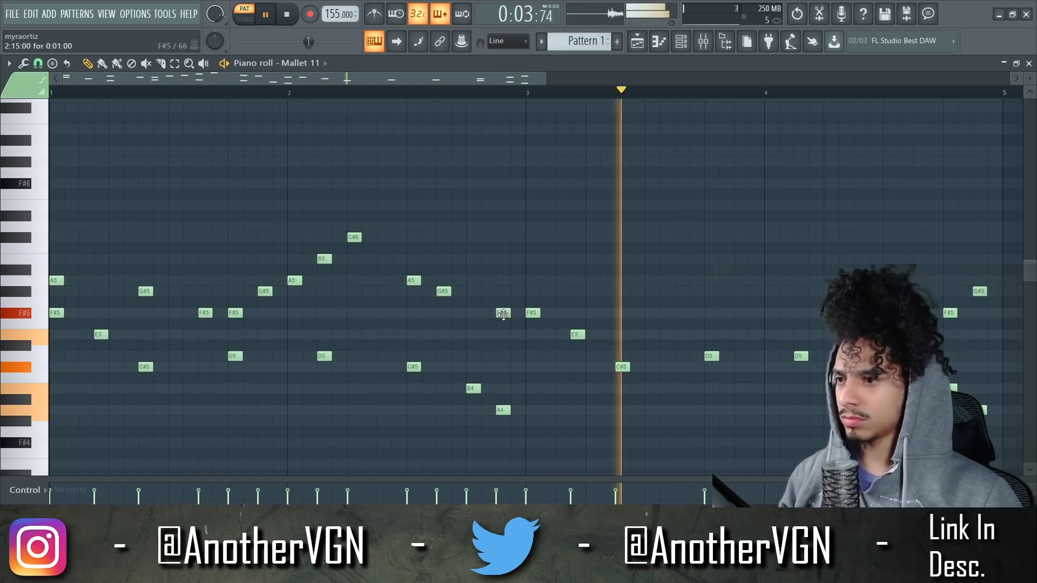
key(space)
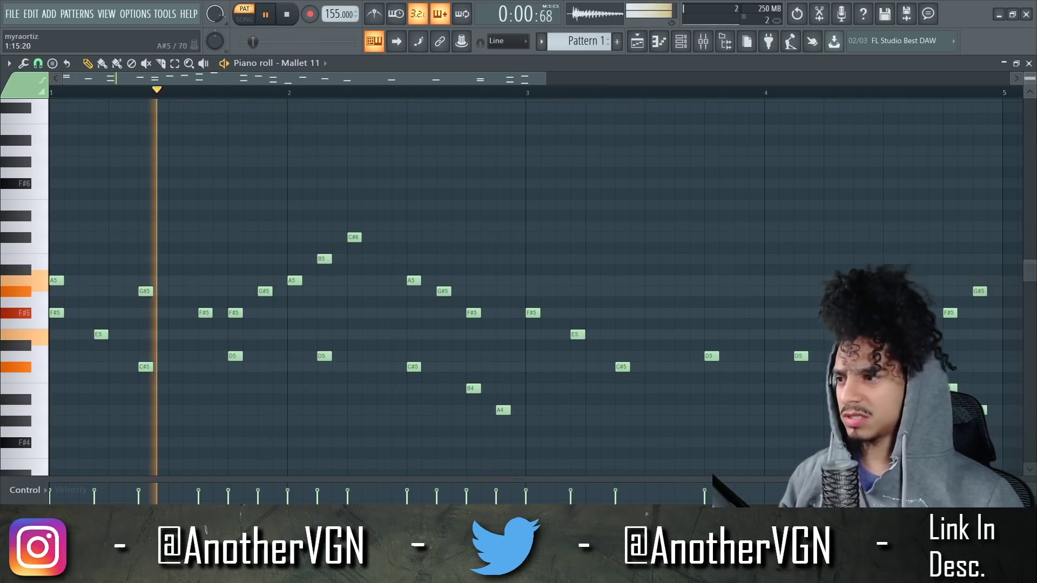
Step: Copy the rising counter-melody run from bars 1–2 into bars 3–4, starting on G#5 above bar 3's C#5
scroll(279, 272, down, 3)
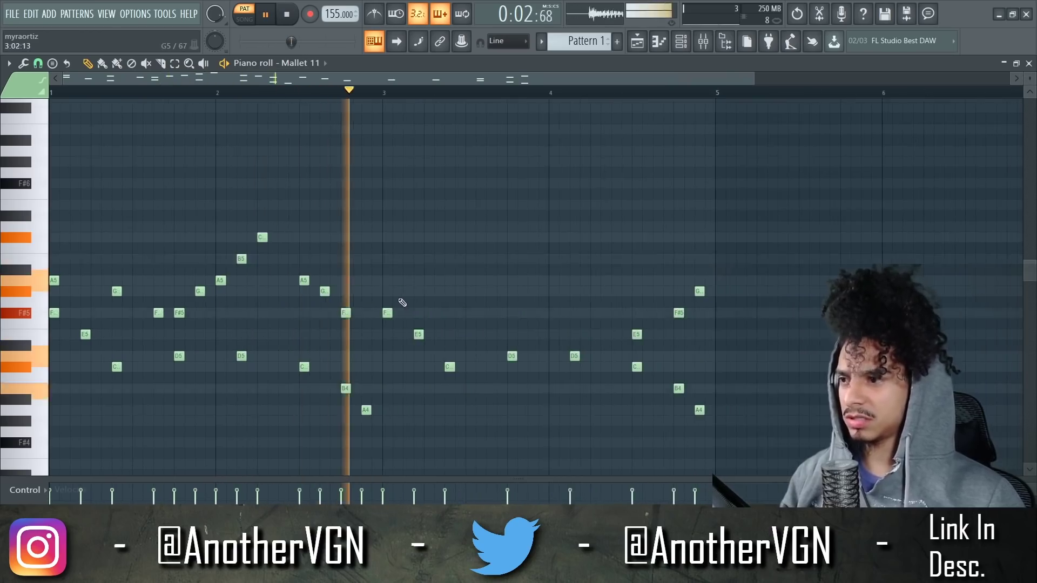
drag(163, 232, 208, 294)
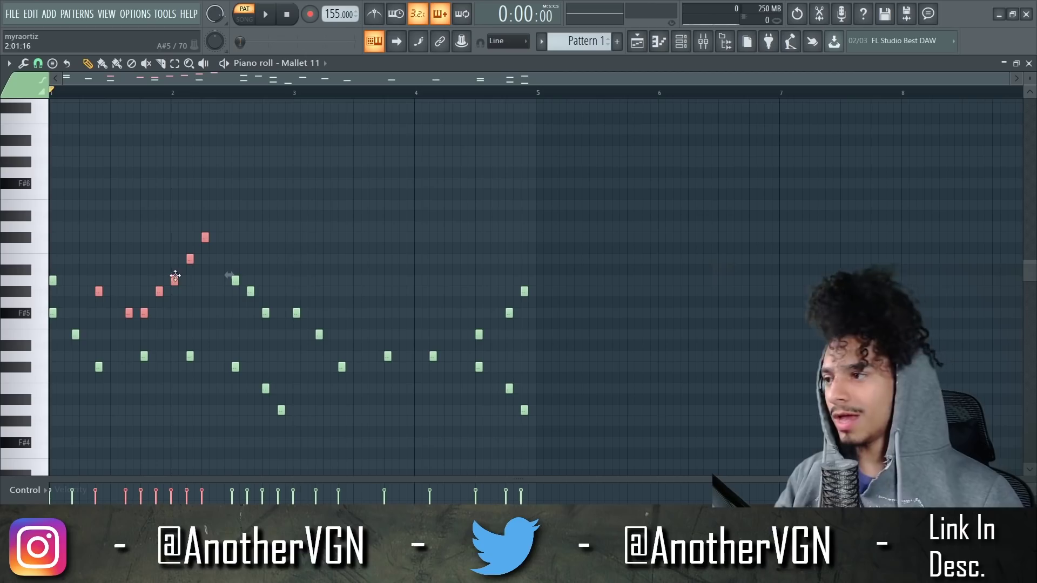
key(space)
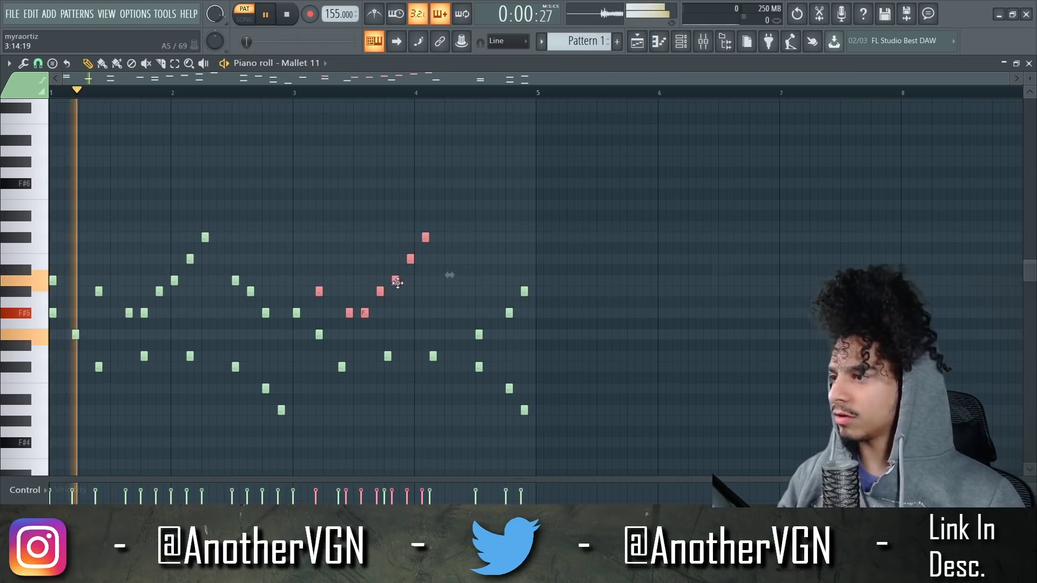
drag(397, 281, 413, 285)
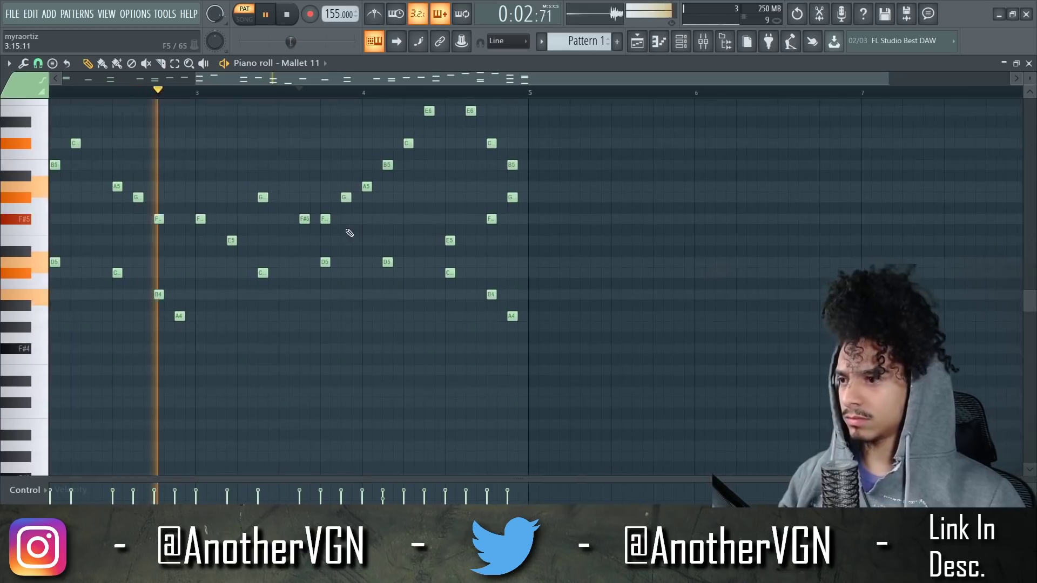
scroll(324, 229, up, 2)
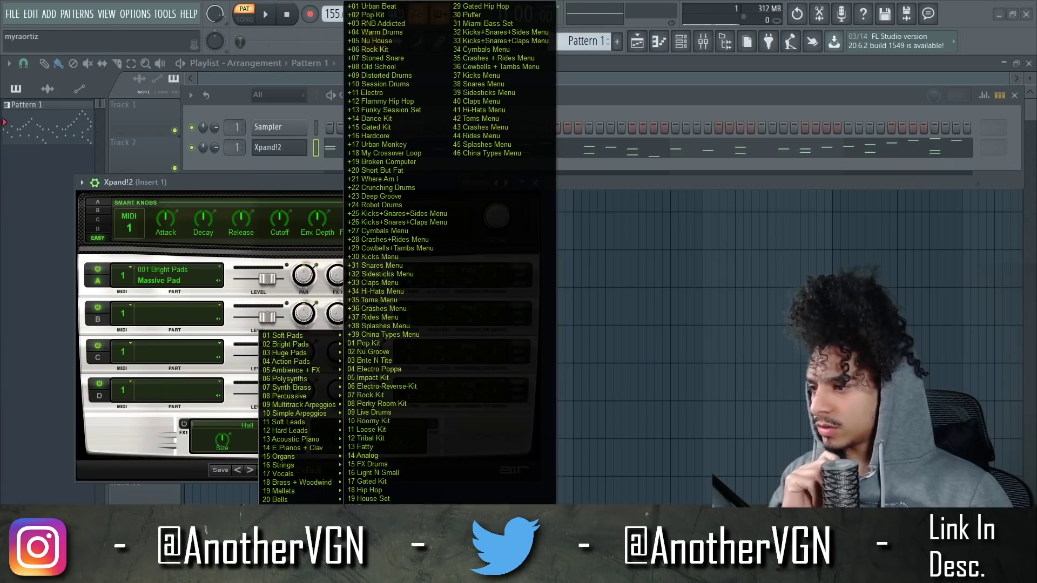
Step: Load the Rhythmophone preset from the Mallets category into Xpand!2's part B and play the pattern
mouse_move(310, 488)
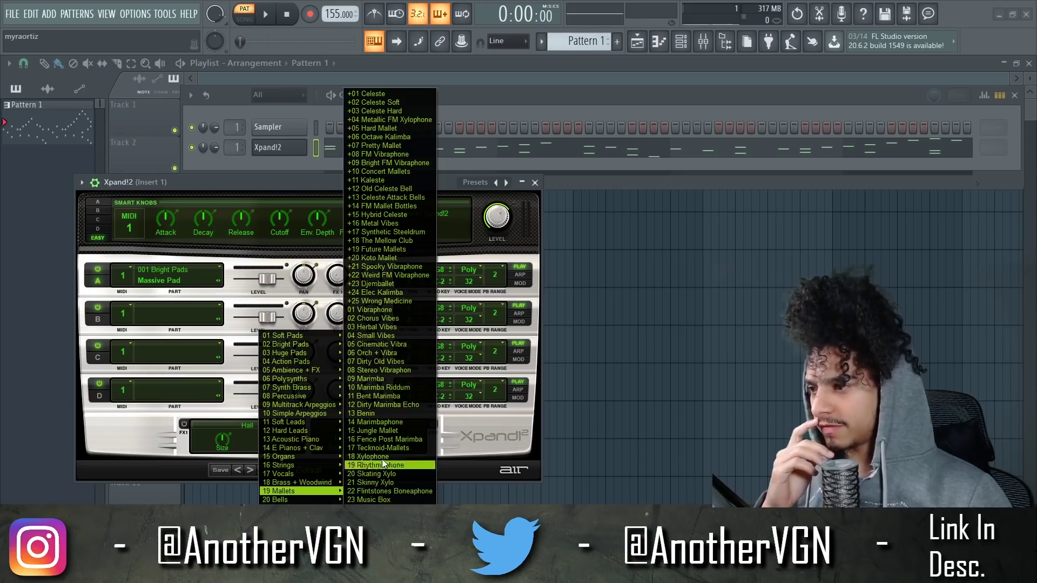
click(382, 464)
click(431, 426)
key(space)
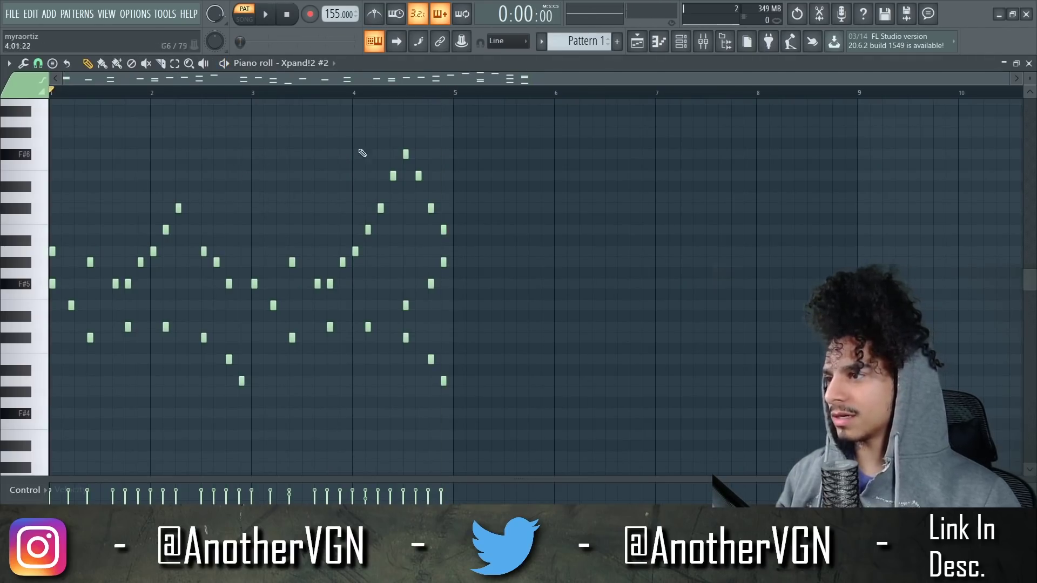
Step: Duplicate all notes of Xpand!2 #2 and align the copy to start at bar 5
key(ctrl+a)
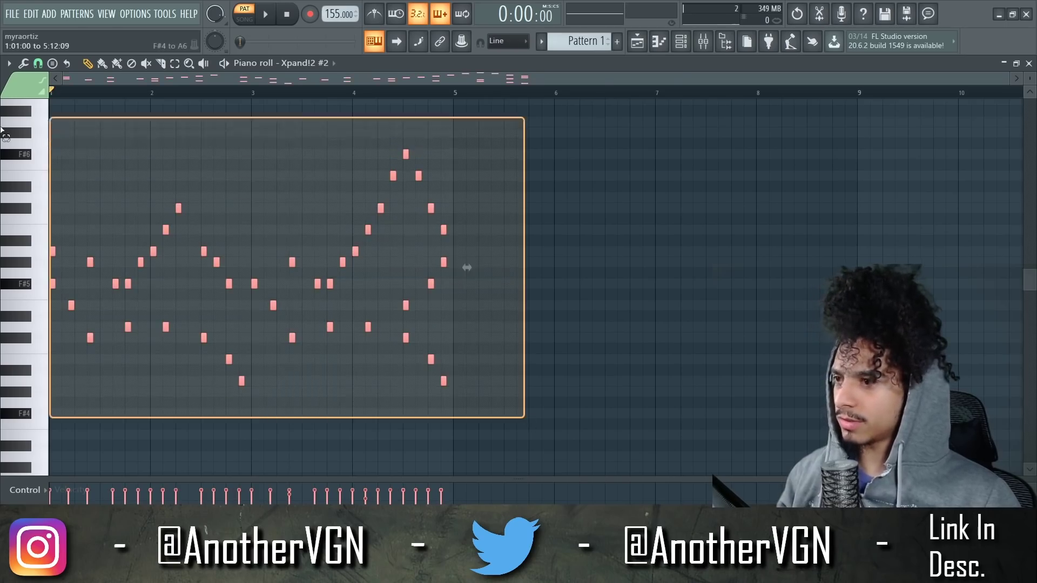
key(ctrl+b)
drag(448, 253, 452, 253)
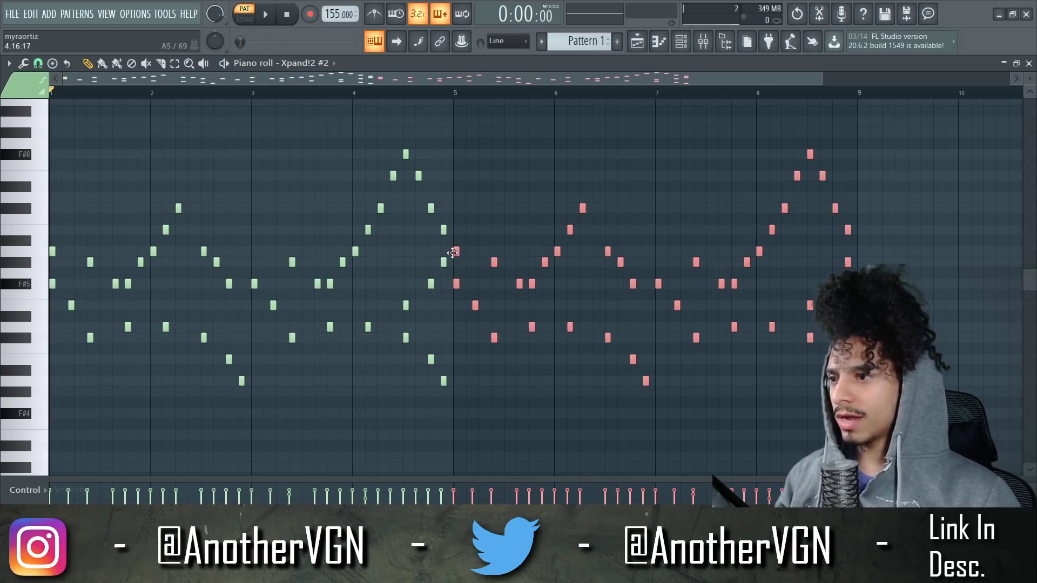
scroll(453, 252, up, 3)
scroll(453, 251, down, 5)
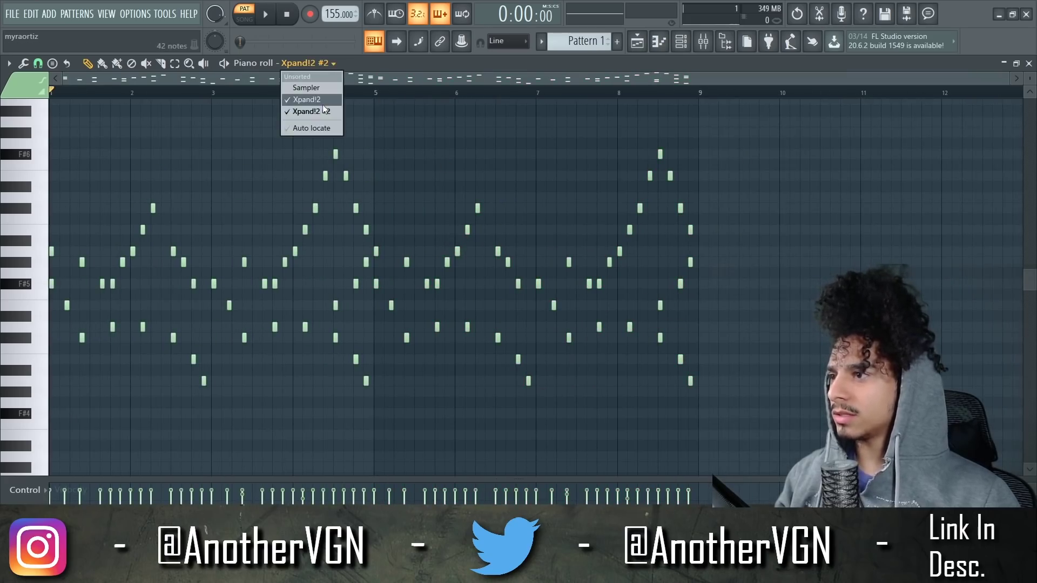
Step: Show the original Xpand!2 channel's notes and move their duplicated copy to start at bar 5
click(322, 102)
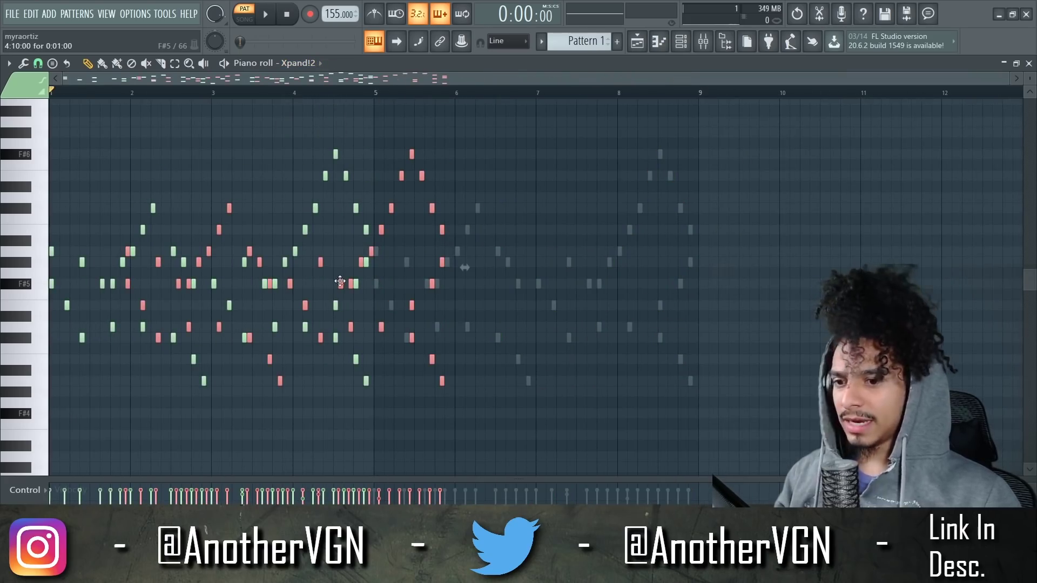
drag(341, 285, 591, 293)
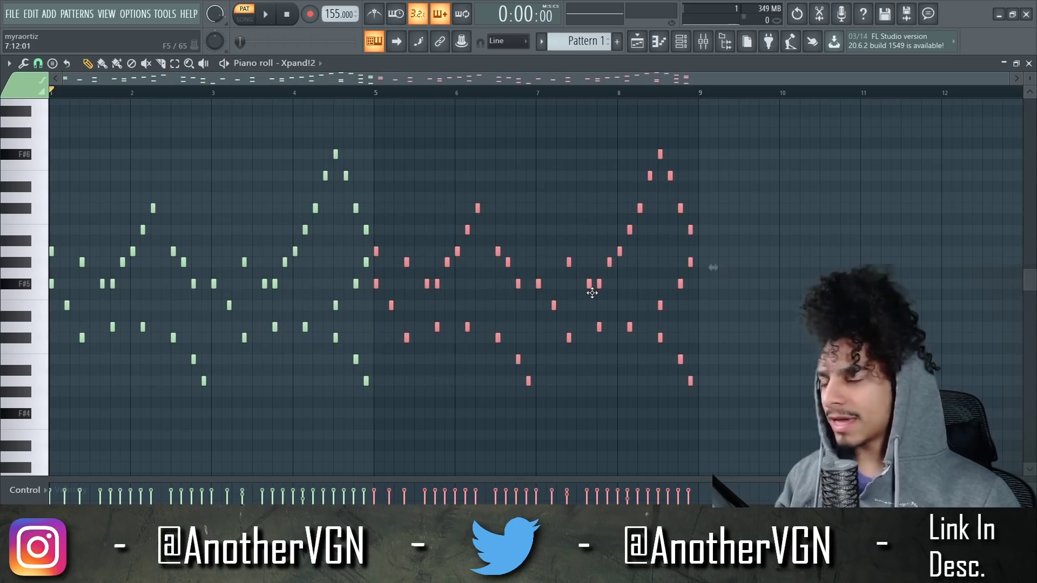
ctrl+click(453, 189)
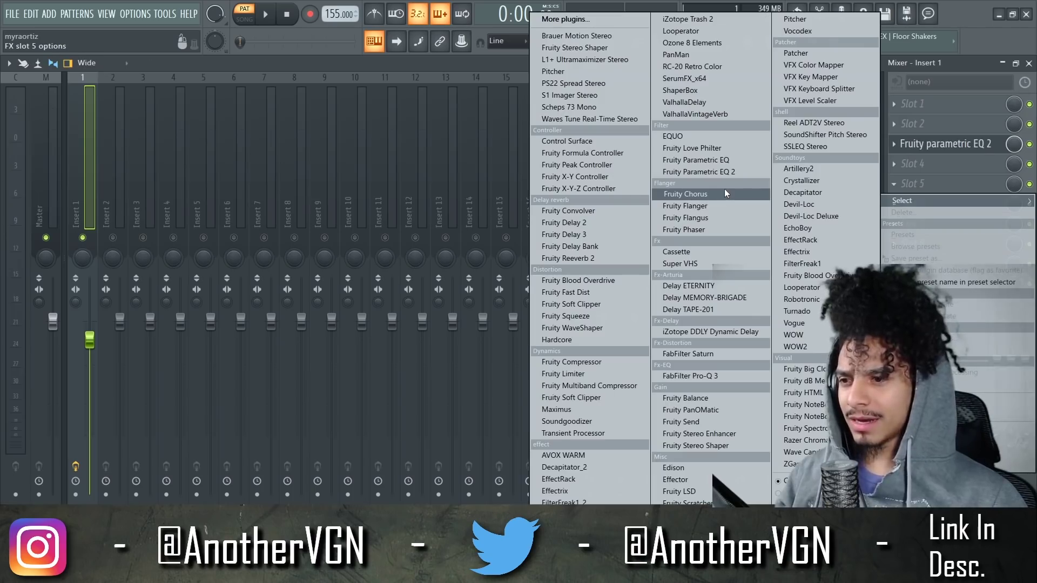
Step: Load Delay ETERNITY into slot 5 of mixer Insert 1, and bring in Insert 2 unmuted at a lower volume
click(731, 286)
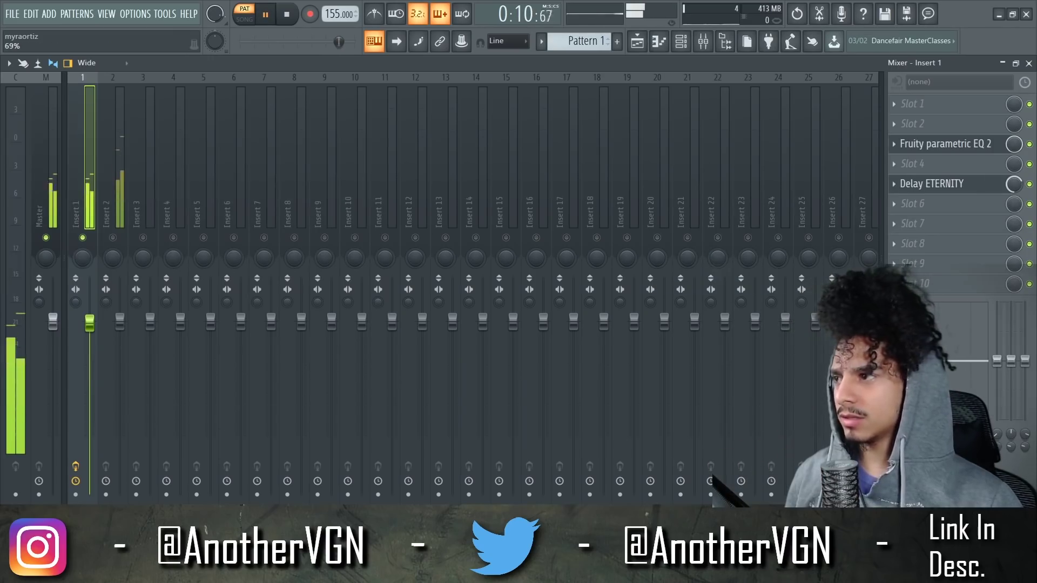
click(113, 239)
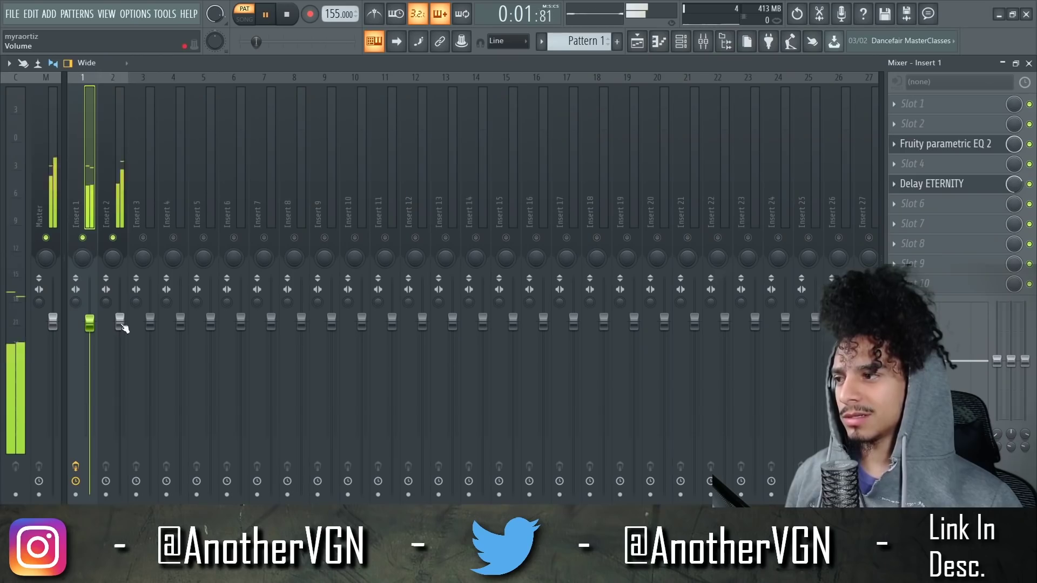
drag(123, 328, 123, 344)
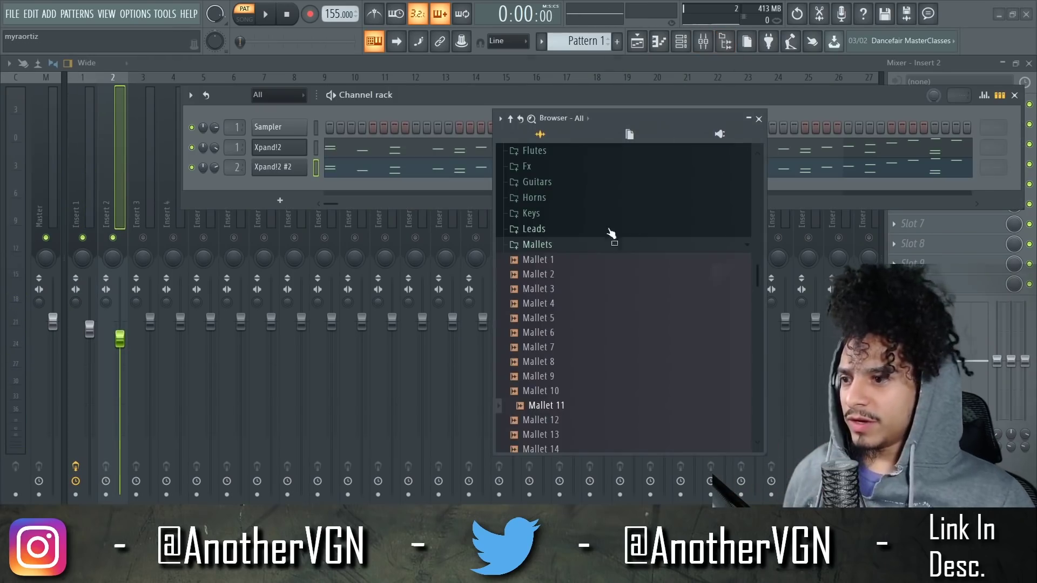
Step: Collapse the Mallets folder and open the Keys folder of the AnotherVGN x Ayare Beats One Shot Kit
click(581, 246)
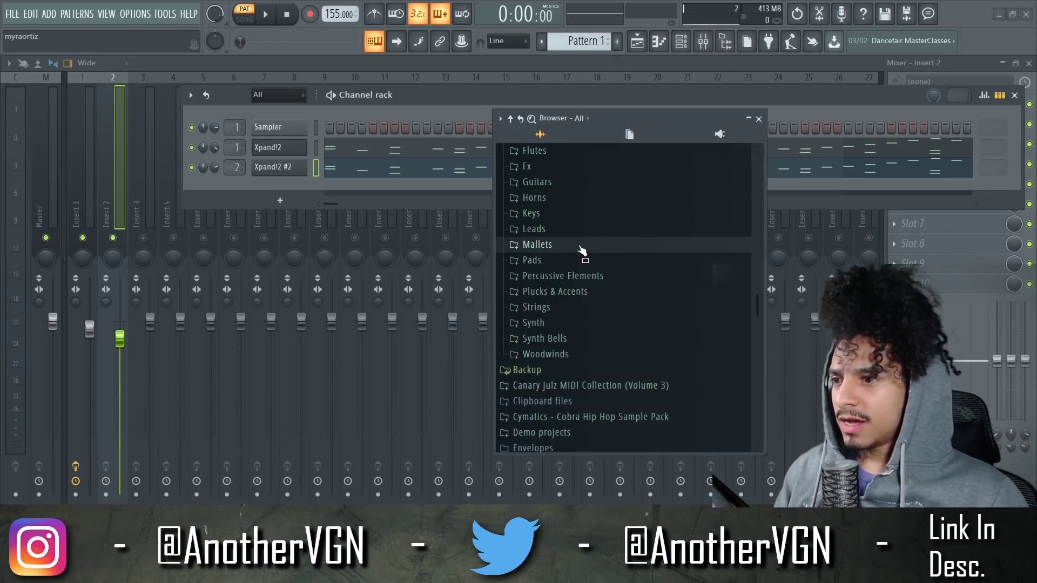
scroll(573, 254, up, 2)
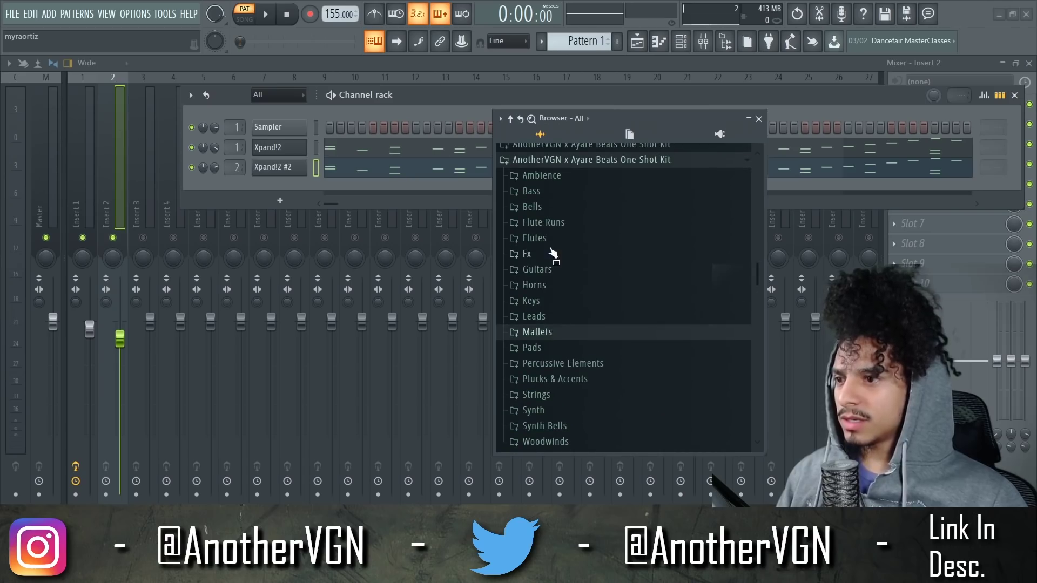
click(550, 299)
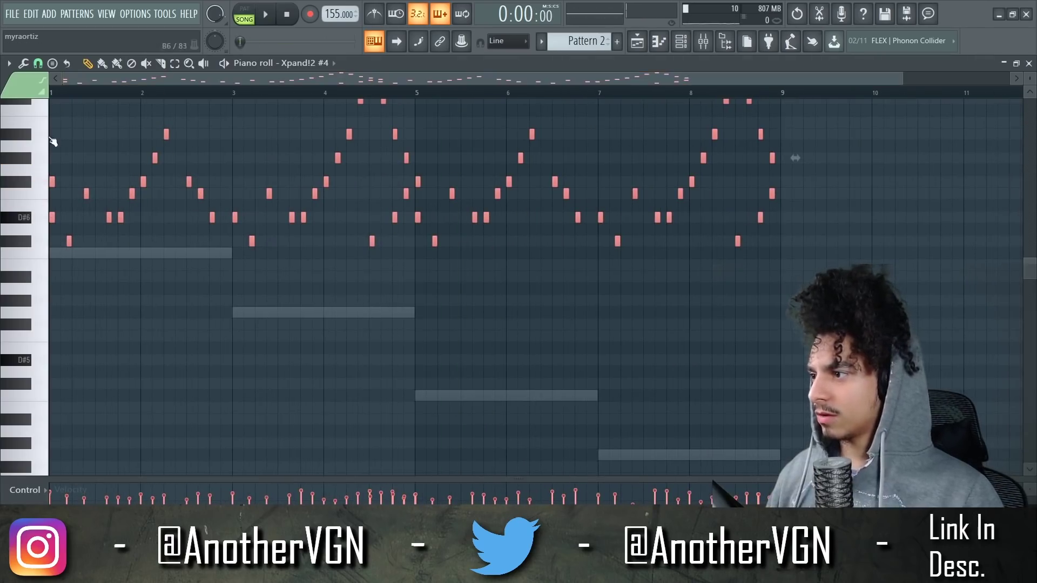
Step: Delete the opening D#6, F#6, C#6 and F6 notes of bar 1 in Xpand!2 #4 and play the song
key(space)
scroll(53, 221, up, 3)
ctrl+click(93, 217)
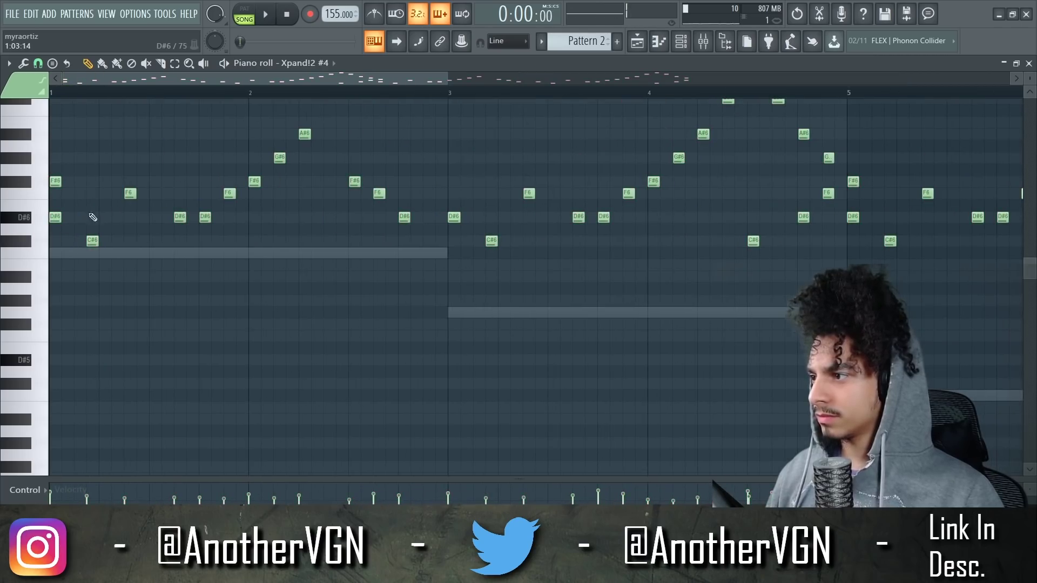
right_click(59, 219)
right_click(57, 181)
key(space)
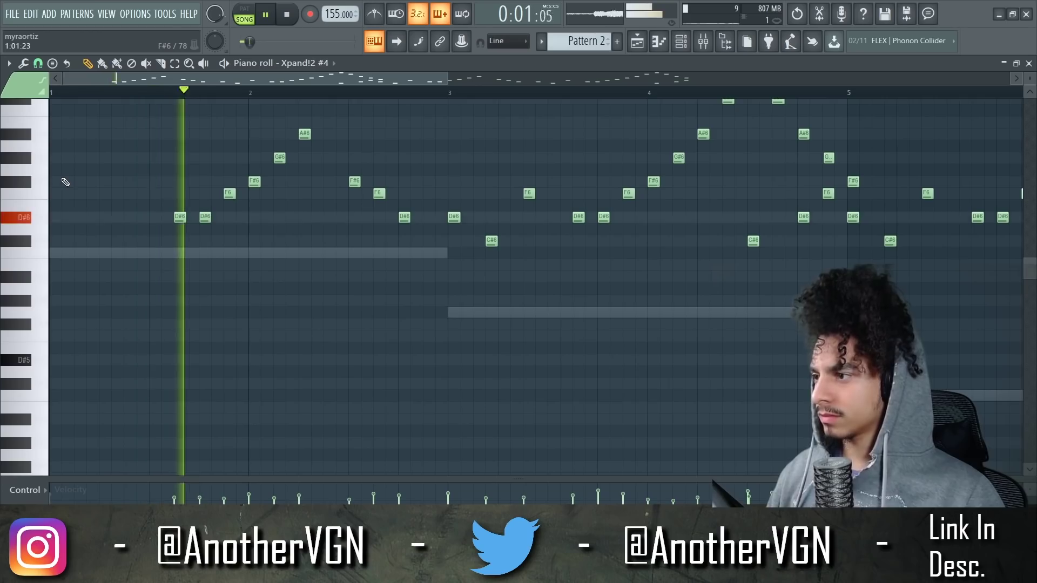
Step: Delete the D#6, F6 and C#6 notes in the first half of bar 3
scroll(282, 209, down, 1)
scroll(321, 211, down, 1)
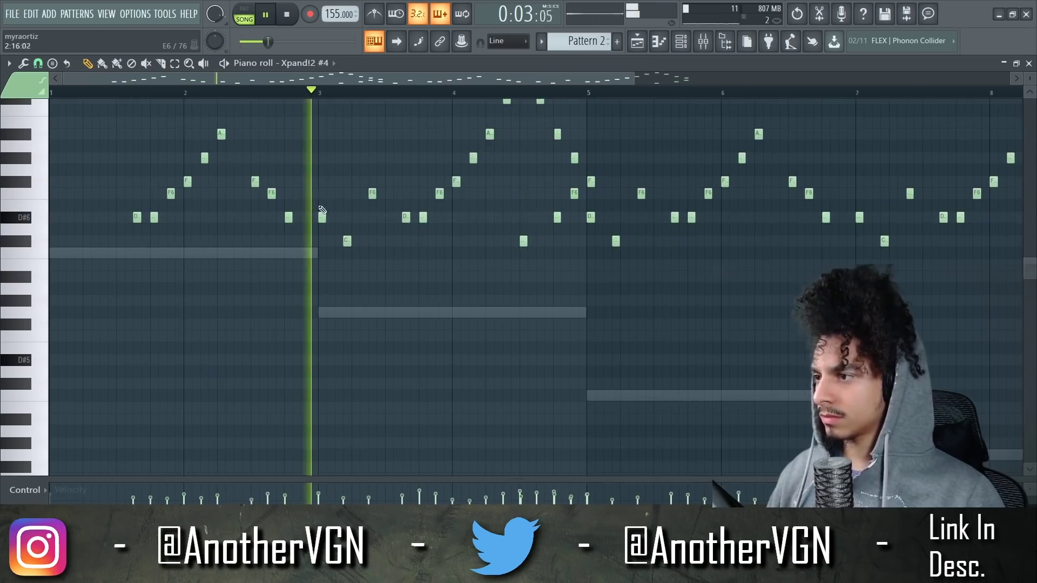
right_click(322, 217)
right_click(372, 194)
right_click(347, 242)
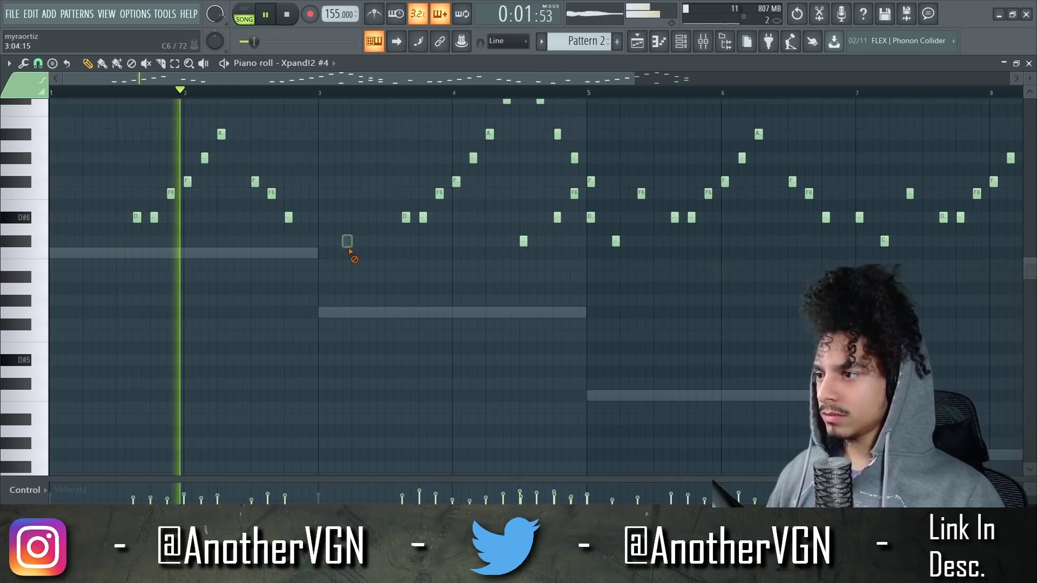
scroll(343, 199, down, 2)
scroll(346, 215, up, 2)
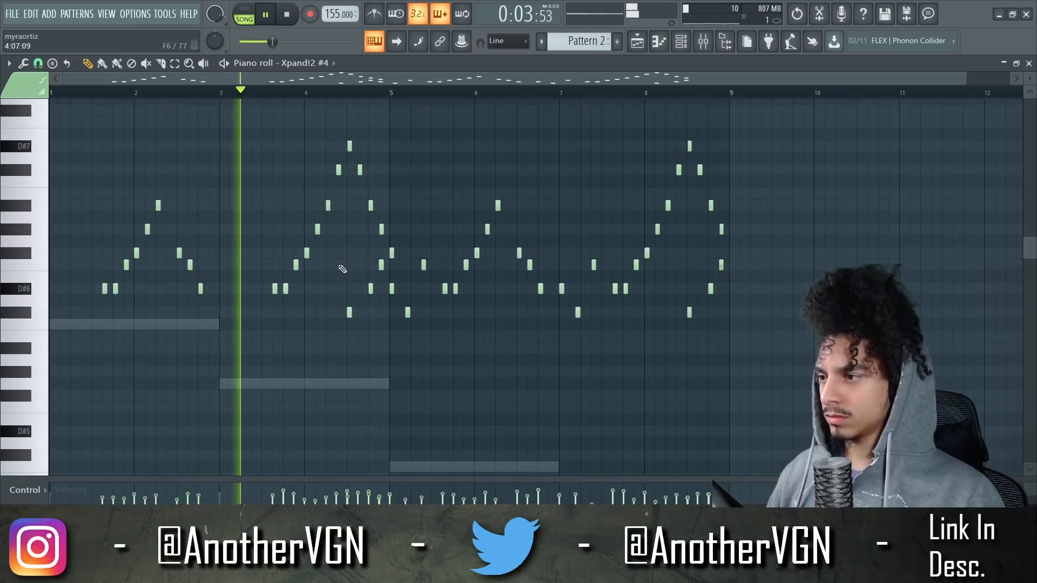
scroll(340, 269, up, 1)
scroll(329, 272, up, 2)
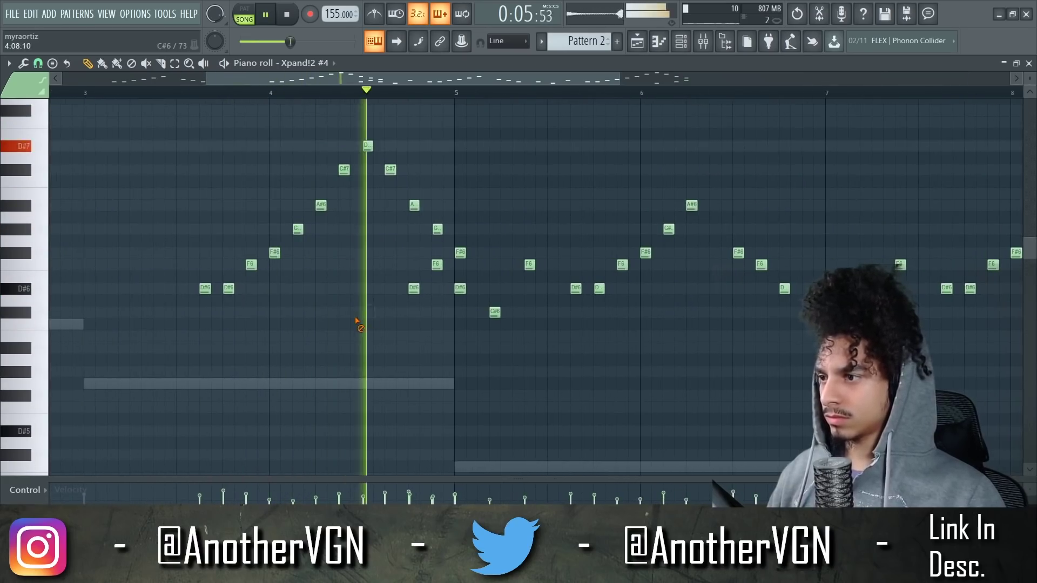
scroll(373, 302, down, 2)
key(ctrl+z)
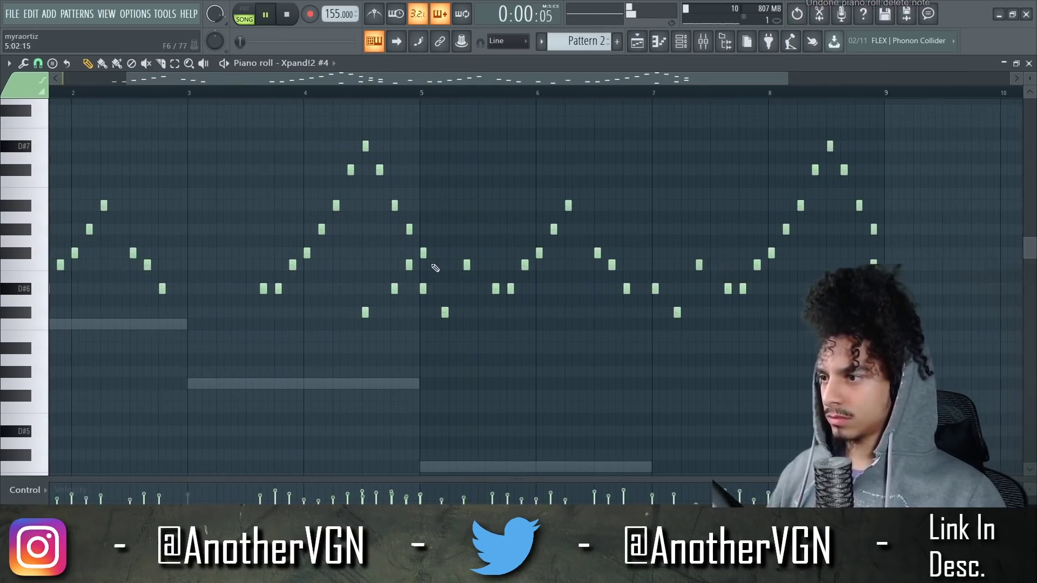
Step: Delete the opening F#6, D#6, C#6 and F6 notes at the start of bar 5
right_click(423, 252)
right_click(423, 289)
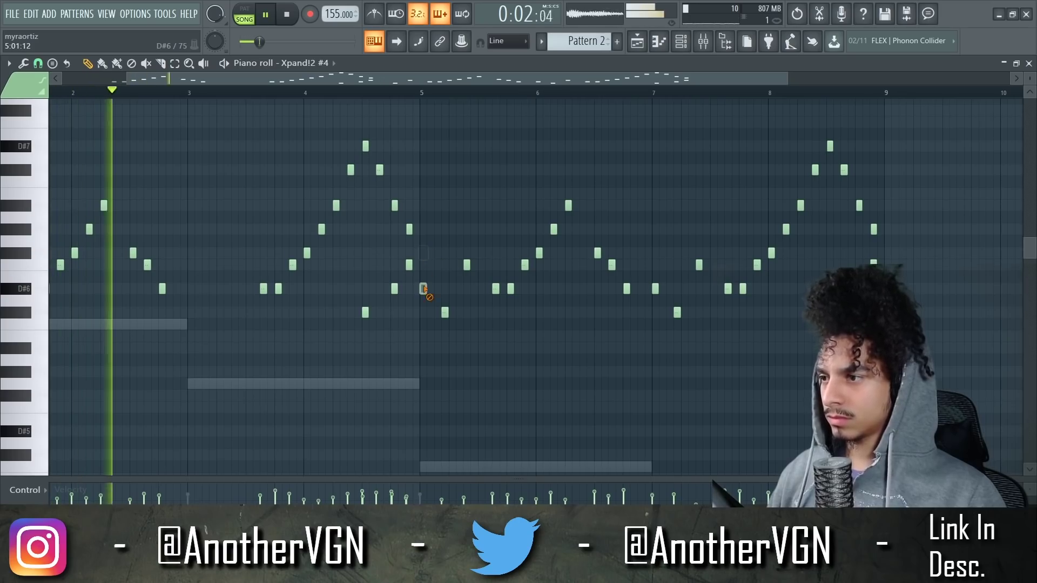
right_click(445, 312)
right_click(467, 265)
scroll(467, 254, down, 2)
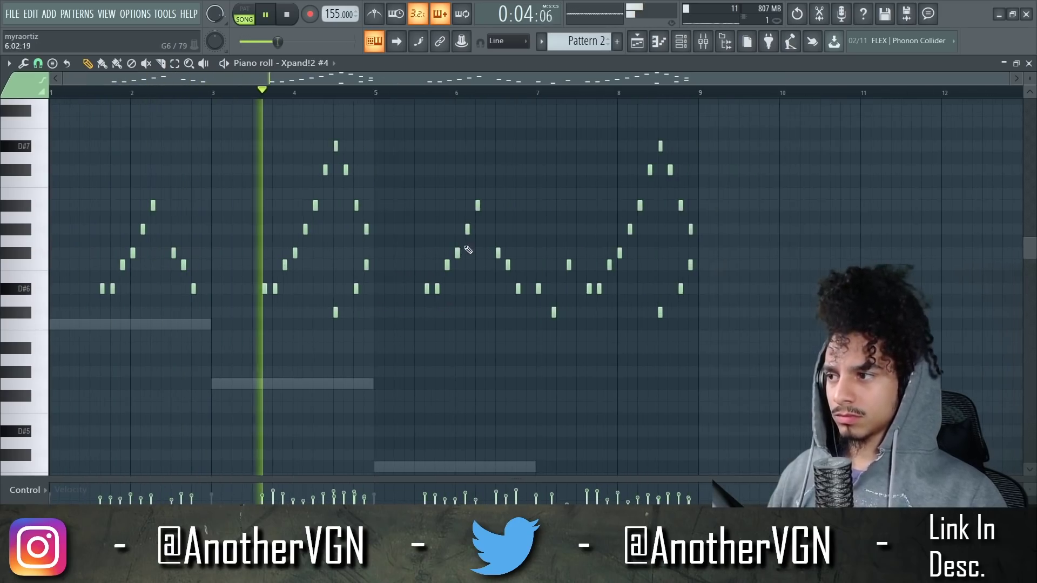
Step: Delete the D#6, C#6 and F6 notes in the first half of bar 7
scroll(527, 268, up, 2)
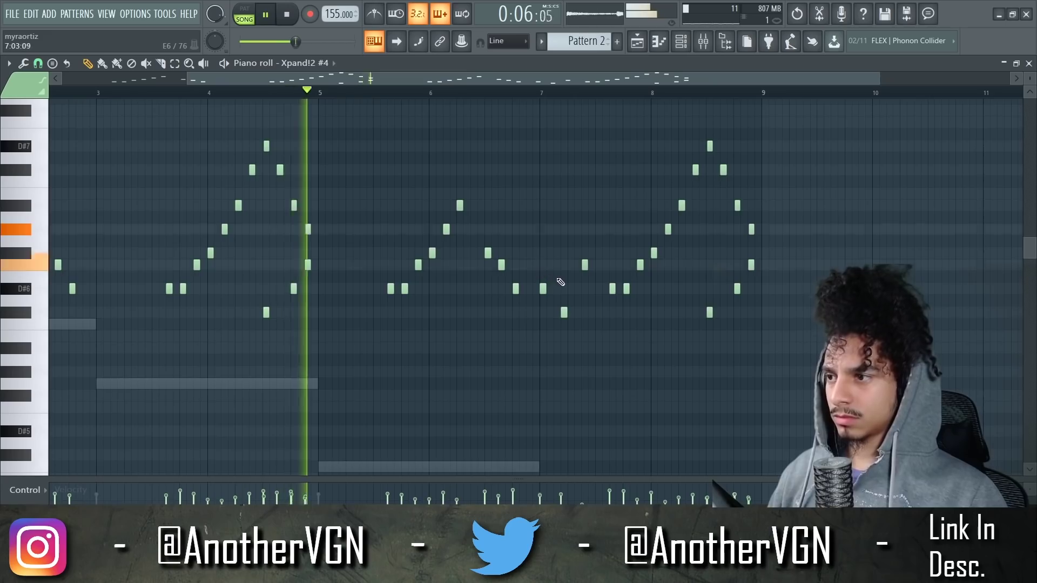
scroll(556, 282, up, 2)
scroll(545, 276, down, 2)
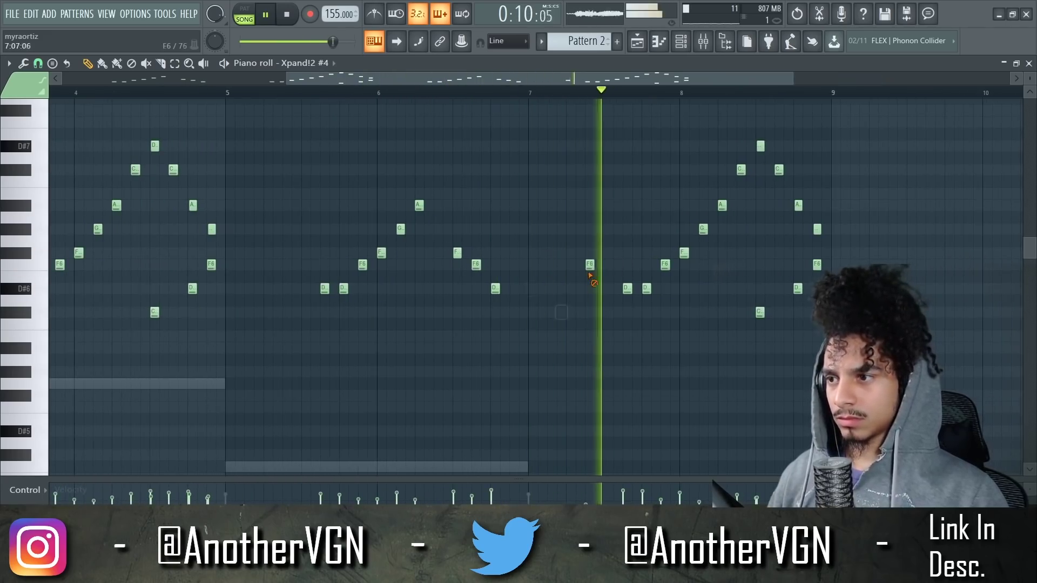
scroll(598, 246, down, 2)
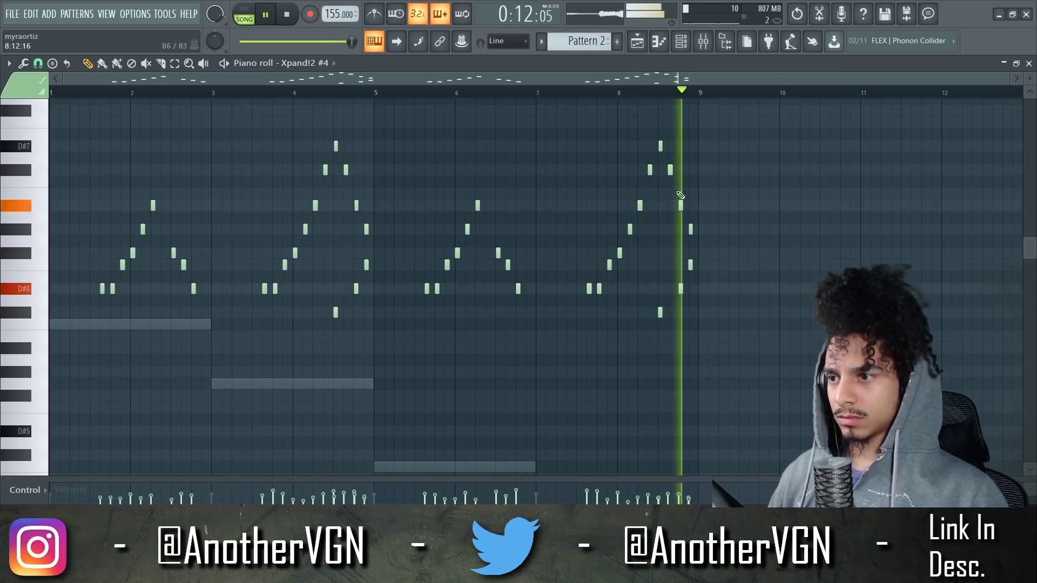
Step: Add a long D#6 harmony note under the D#7 peak in the middle of bar 8 and play it
click(567, 93)
scroll(694, 205, up, 2)
click(637, 229)
key(space)
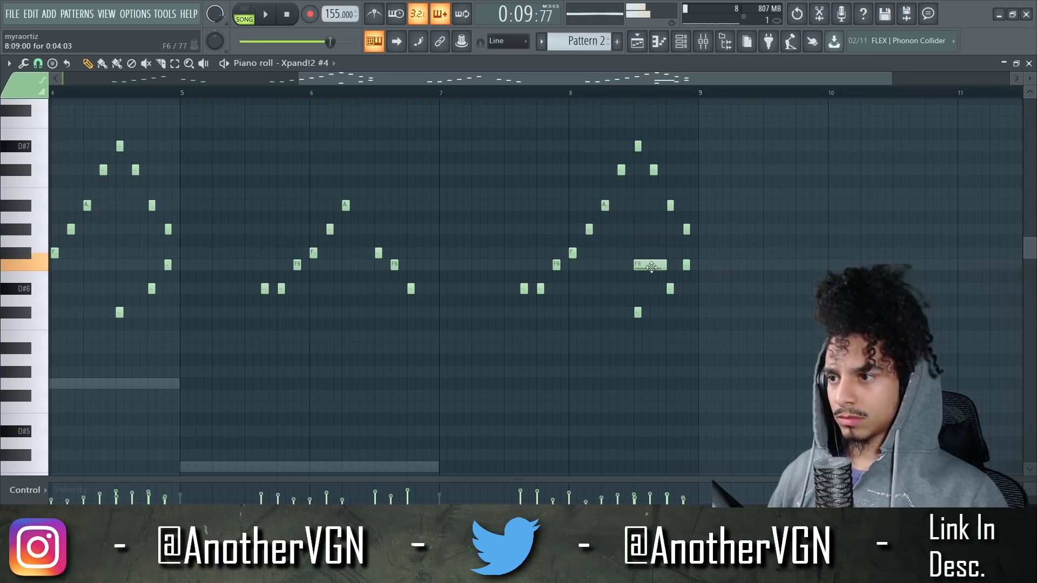
key(space)
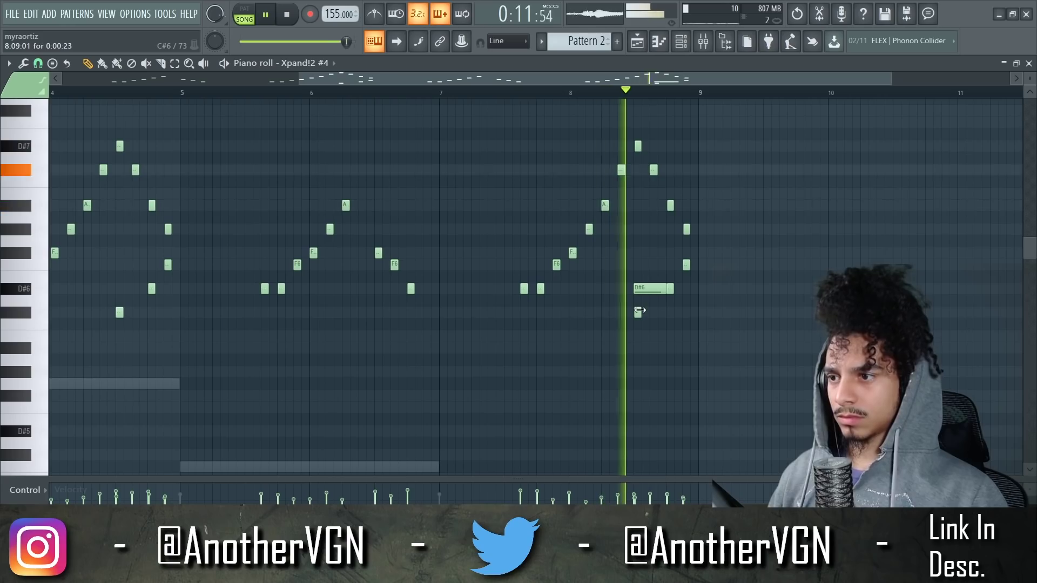
scroll(641, 310, down, 2)
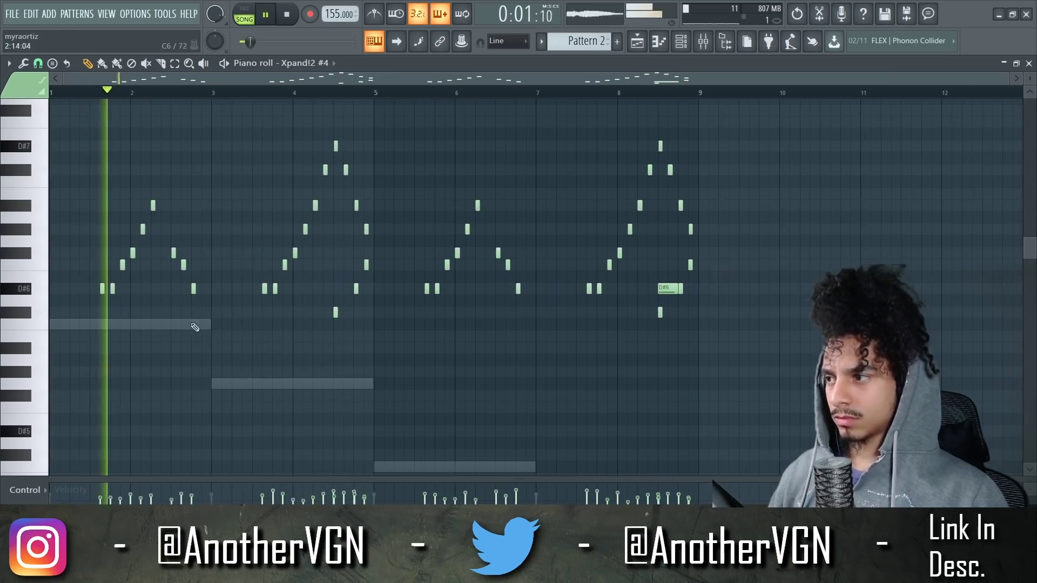
Step: Add a D#6 harmony note at the start of bar 2, shorten it to 0:02:03 and play it
scroll(195, 327, up, 4)
key(space)
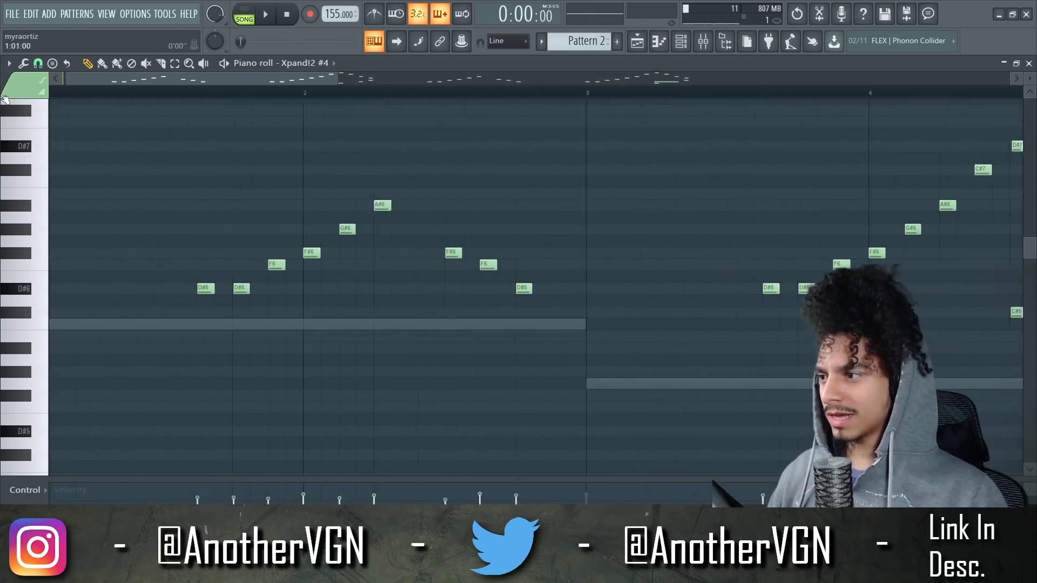
key(space)
drag(338, 289, 404, 289)
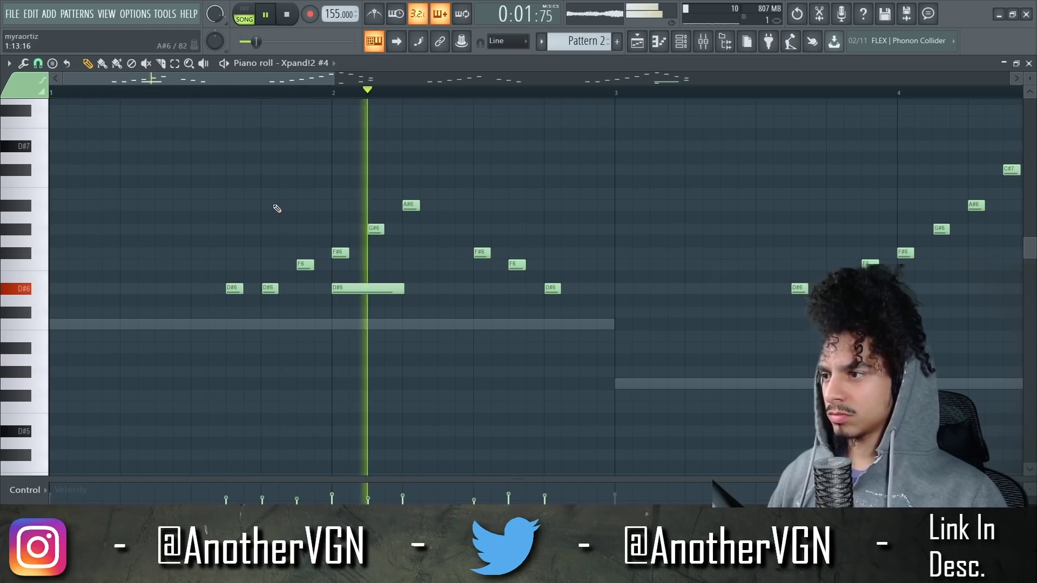
scroll(274, 205, down, 2)
key(space)
key(space)
scroll(183, 253, up, 3)
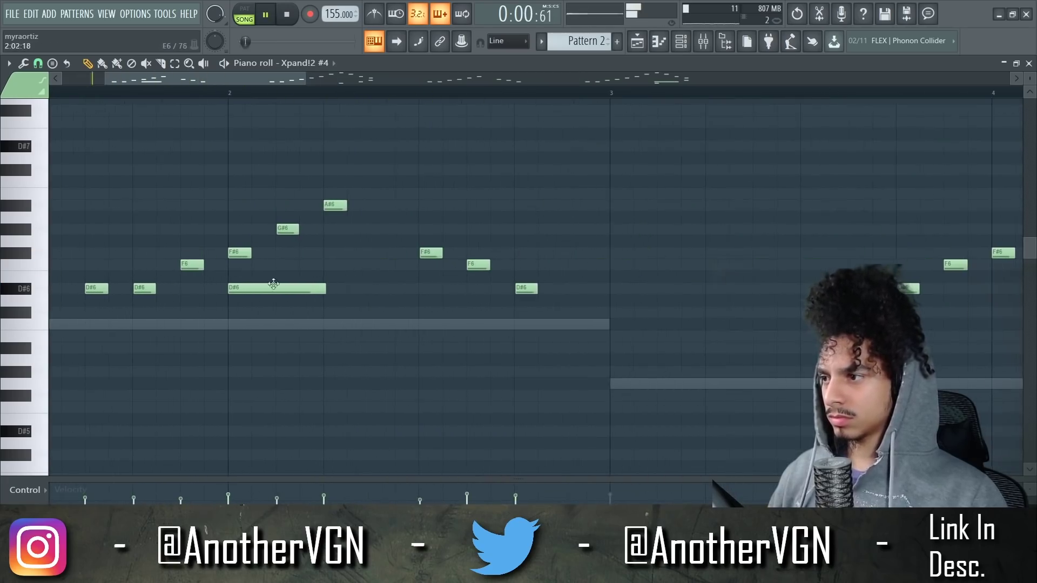
drag(325, 288, 278, 288)
key(space)
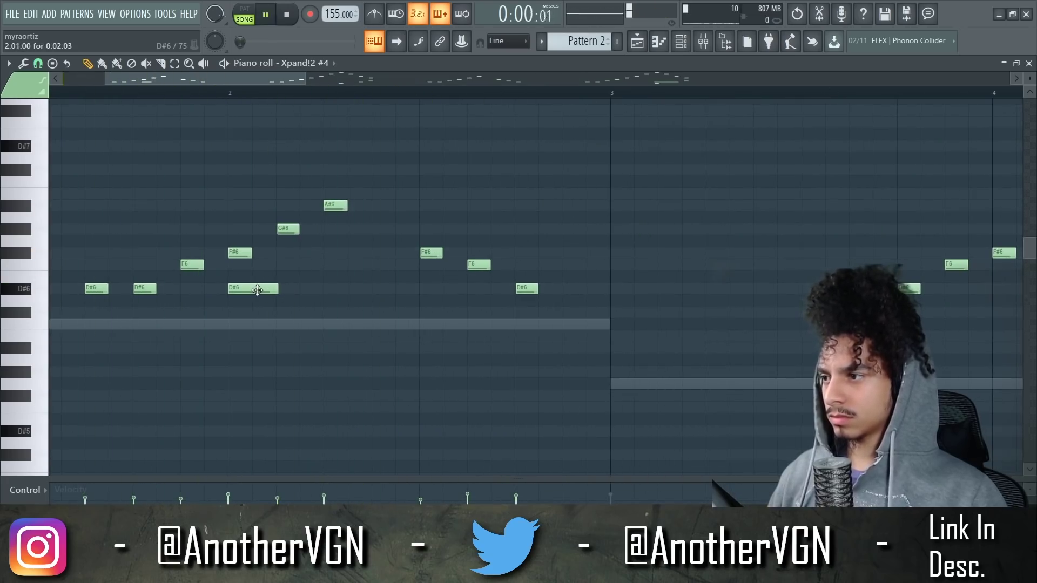
Step: Add short D#6, F6, G#6 and F#6 harmony notes through bars 2 to 8, and a C#6 under the closing F6
drag(351, 299, 447, 298)
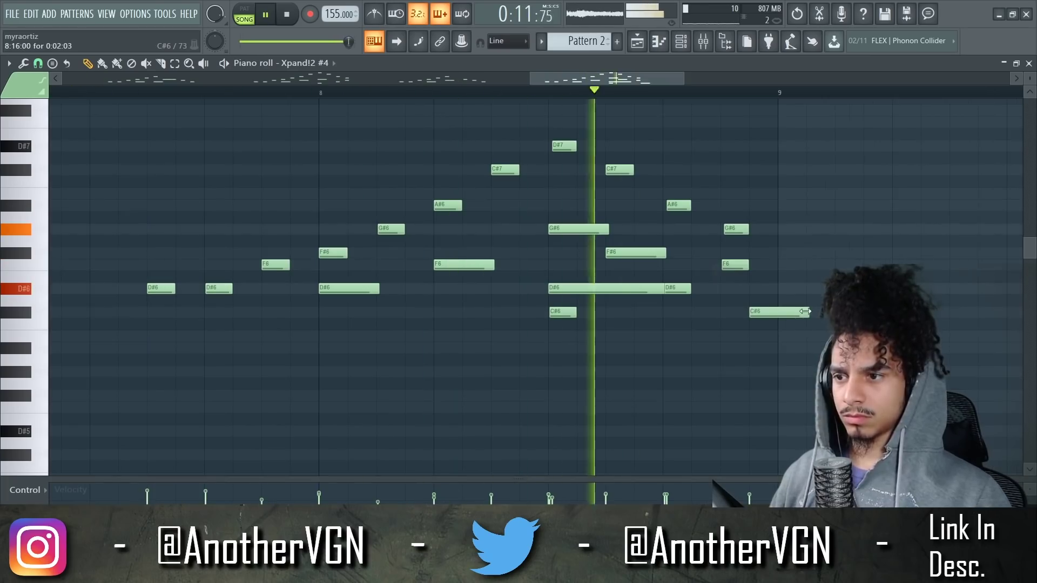
drag(806, 312, 733, 312)
key(space)
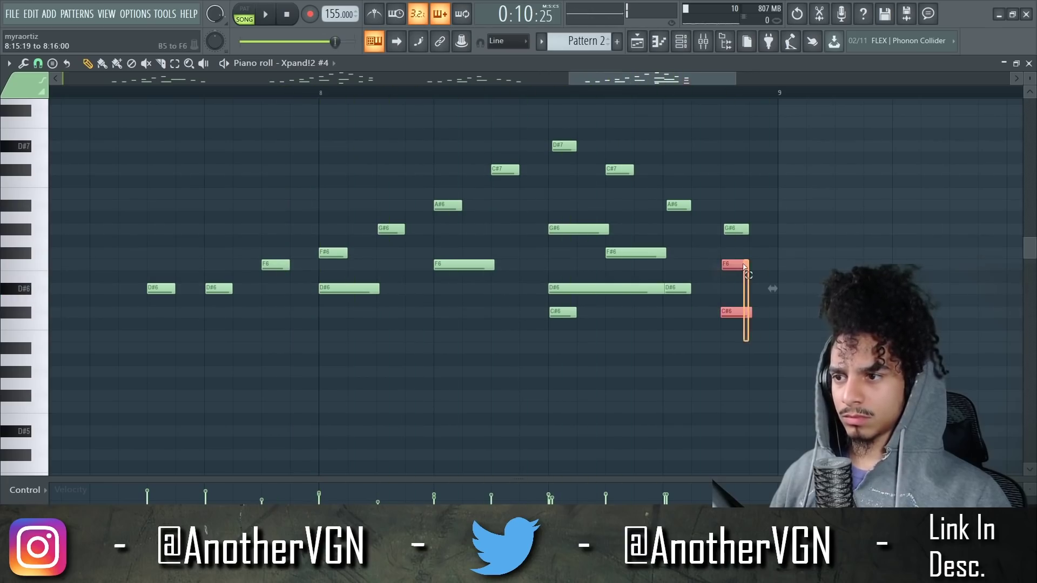
Step: Try holding the last F6 and C#6 notes of bar 8 to the end of the bar
drag(764, 266, 771, 266)
key(space)
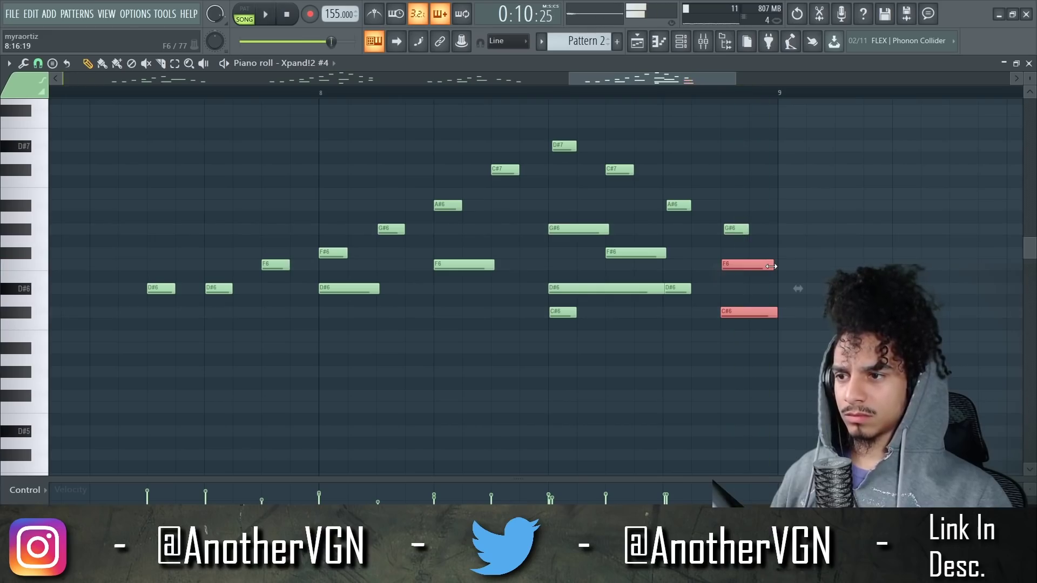
key(space)
drag(771, 266, 747, 266)
ctrl+click(757, 274)
drag(750, 316, 776, 319)
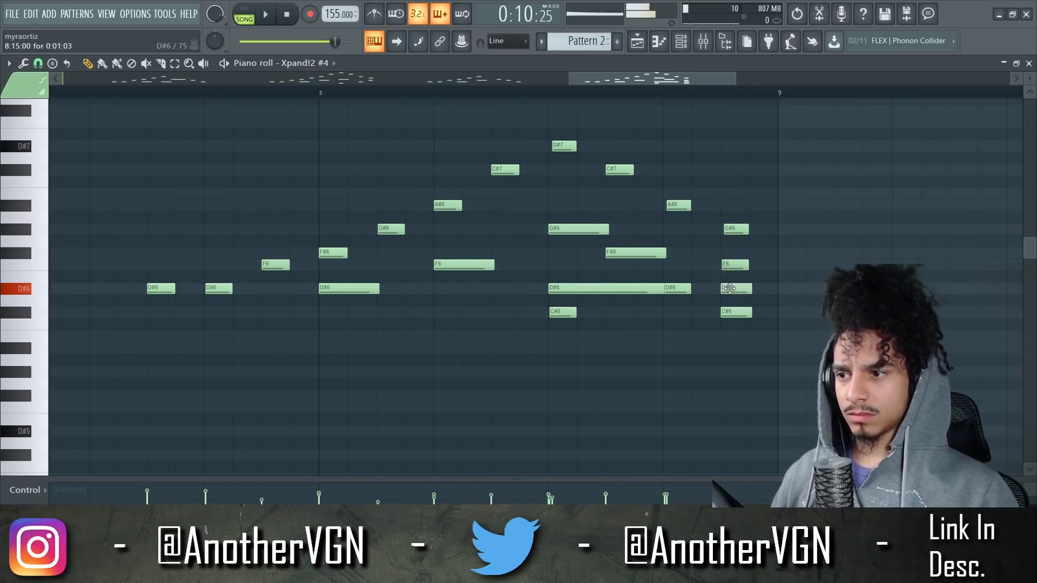
Step: Replace the closing C#6 of bar 8 with a D#6 note held to the end of the bar
key(space)
drag(752, 288, 775, 293)
Step: Move all notes in bars 1 to 4 down one octave, play the result and deselect them
scroll(778, 297, down, 5)
drag(909, 400, 488, 113)
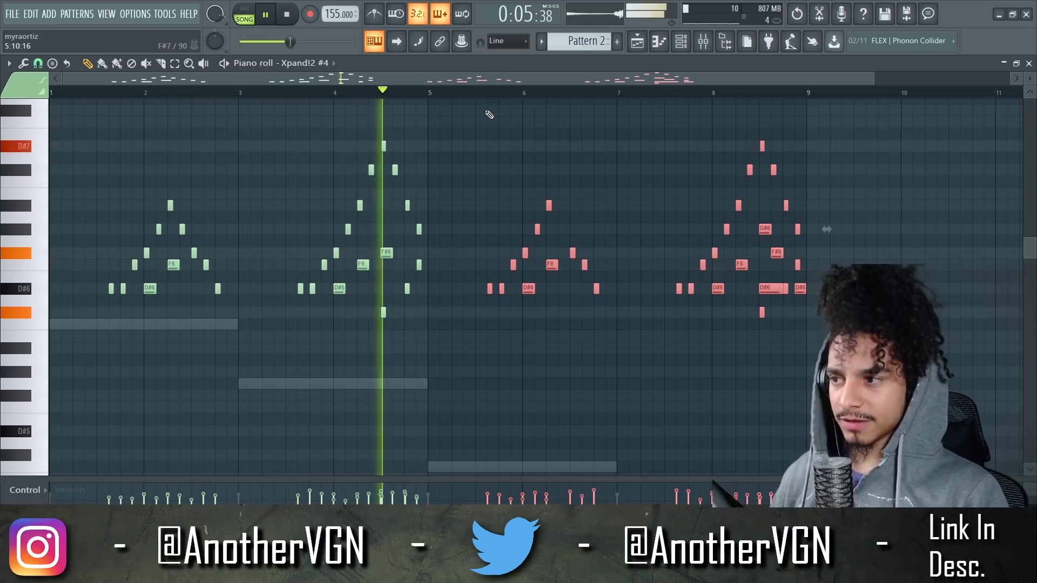
key(space)
drag(455, 412, 88, 115)
key(ctrl+Down)
key(space)
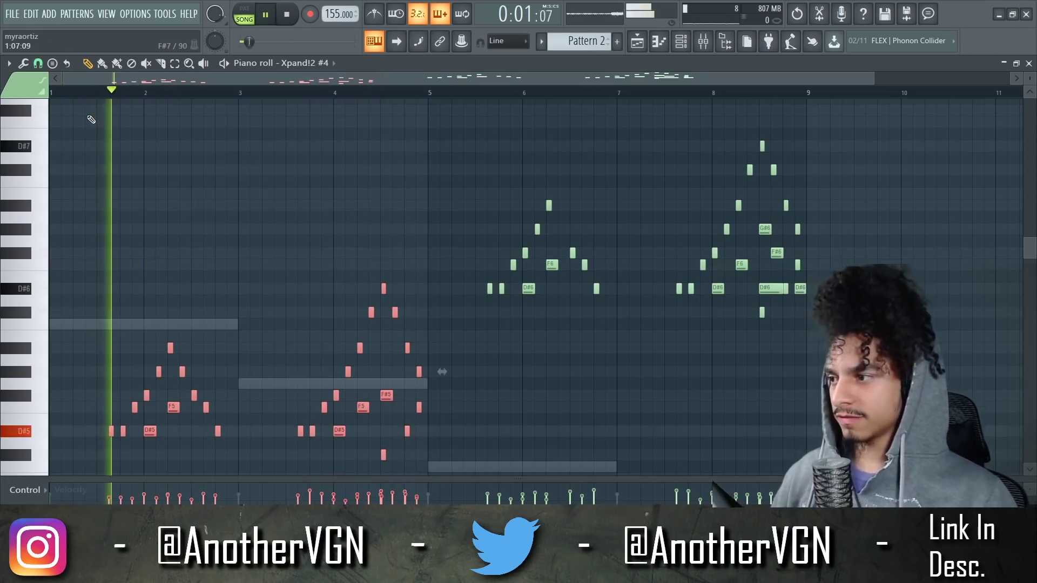
key(ctrl+d)
Step: Lower the volume of mixer Insert 10 while the song plays and return to the Xpand!2 #4 notes
click(712, 48)
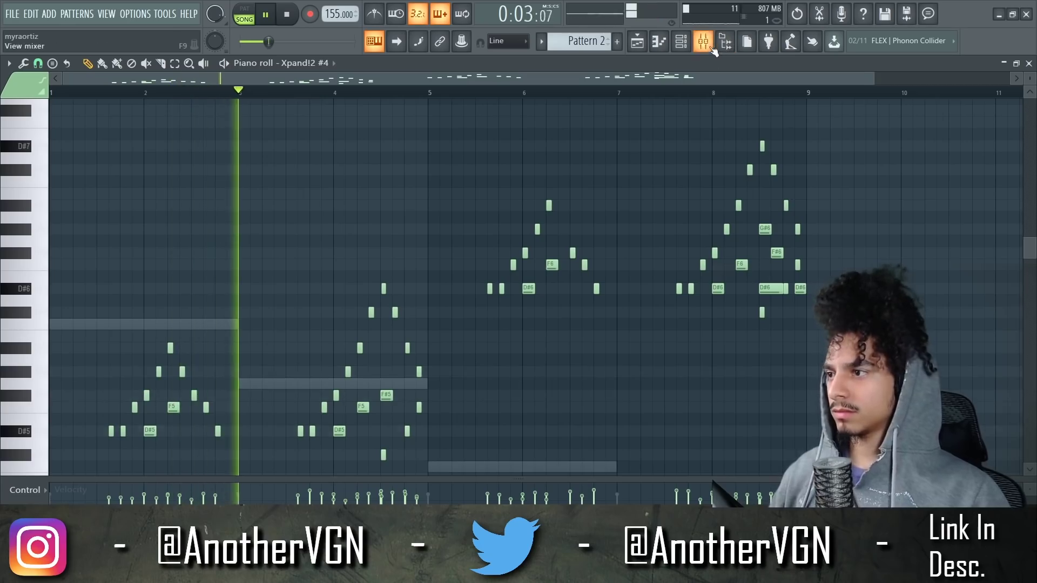
drag(362, 320, 362, 347)
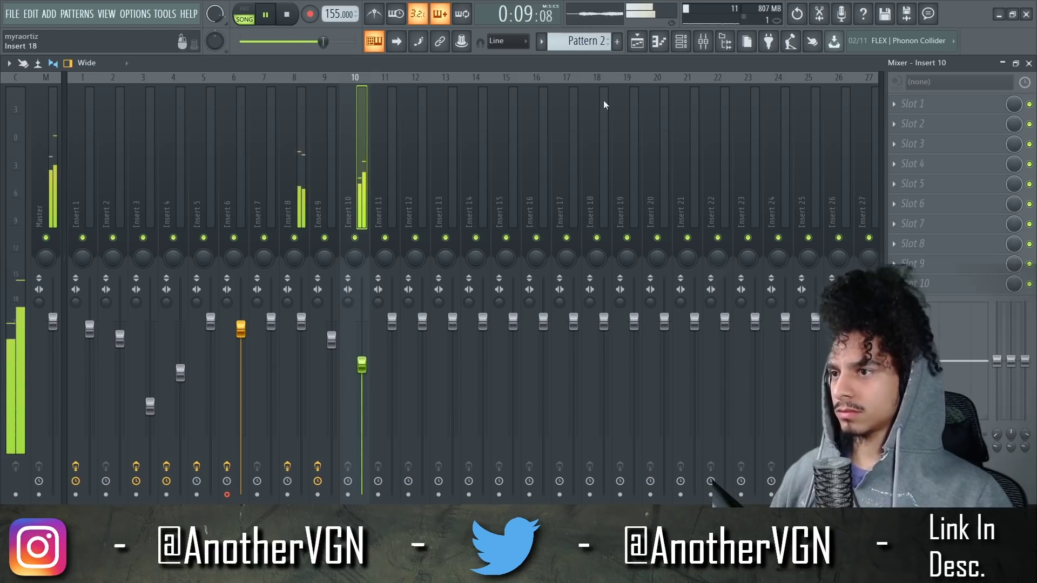
click(658, 44)
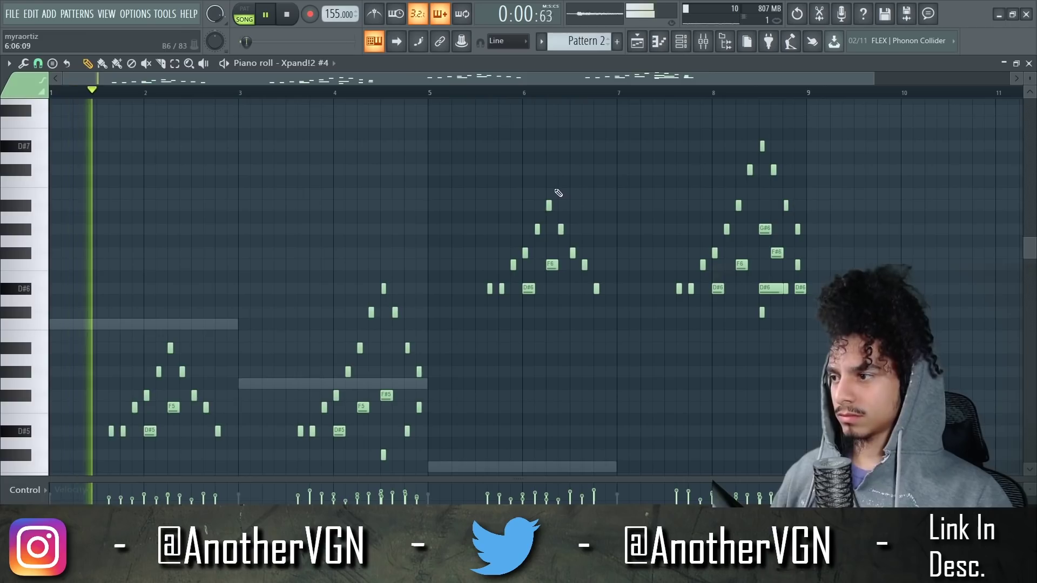
key(space)
Step: Load Gross Beat into slot 2 of the Master mixer track
key(F9)
click(906, 187)
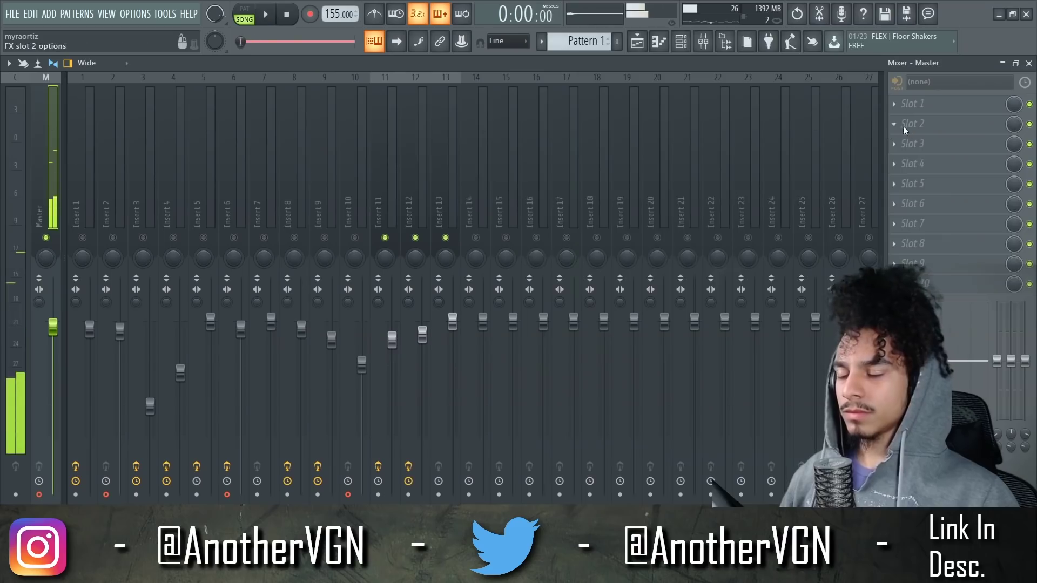
click(912, 123)
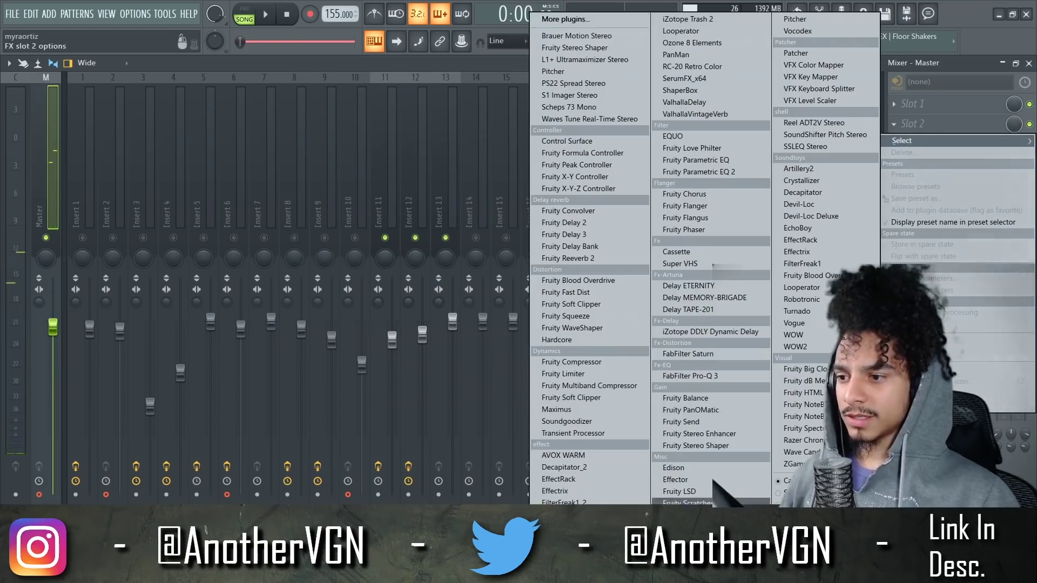
click(678, 515)
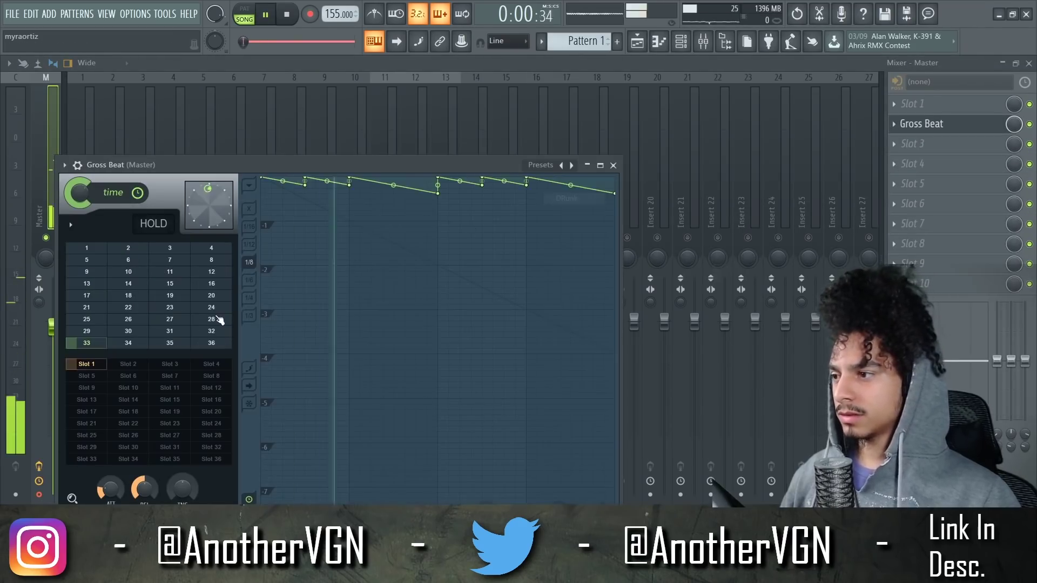
Step: Audition several Gross Beat time slots, including 19, 27 and 32, and settle on slot 10
key(space)
click(172, 294)
key(space)
click(170, 283)
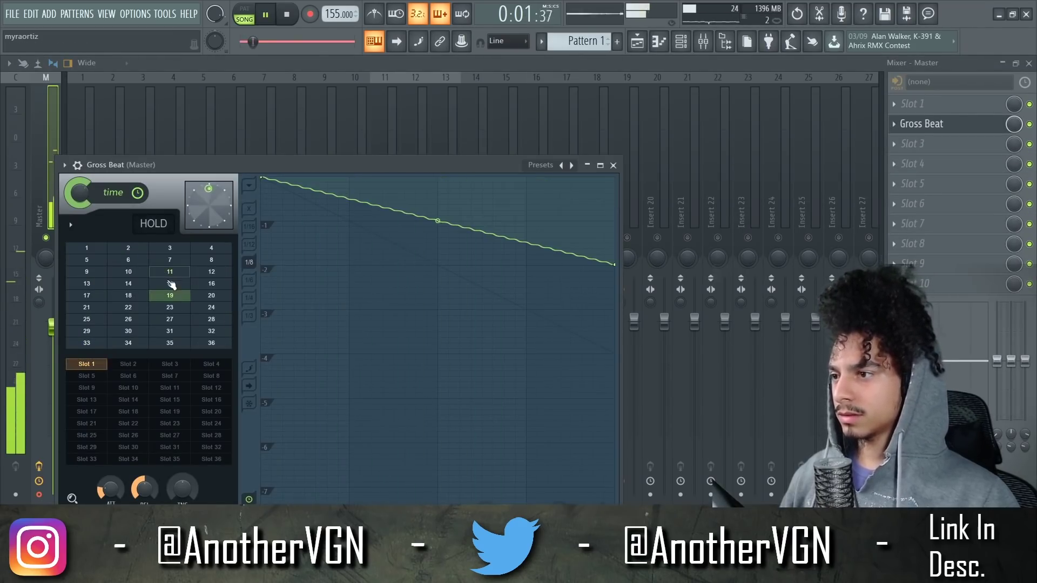
click(170, 272)
click(171, 321)
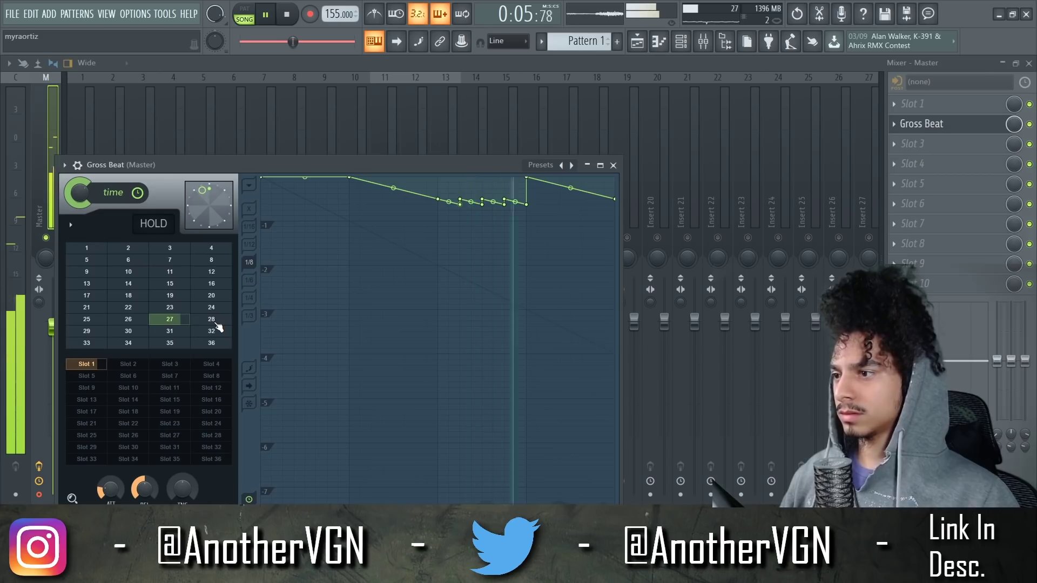
key(space)
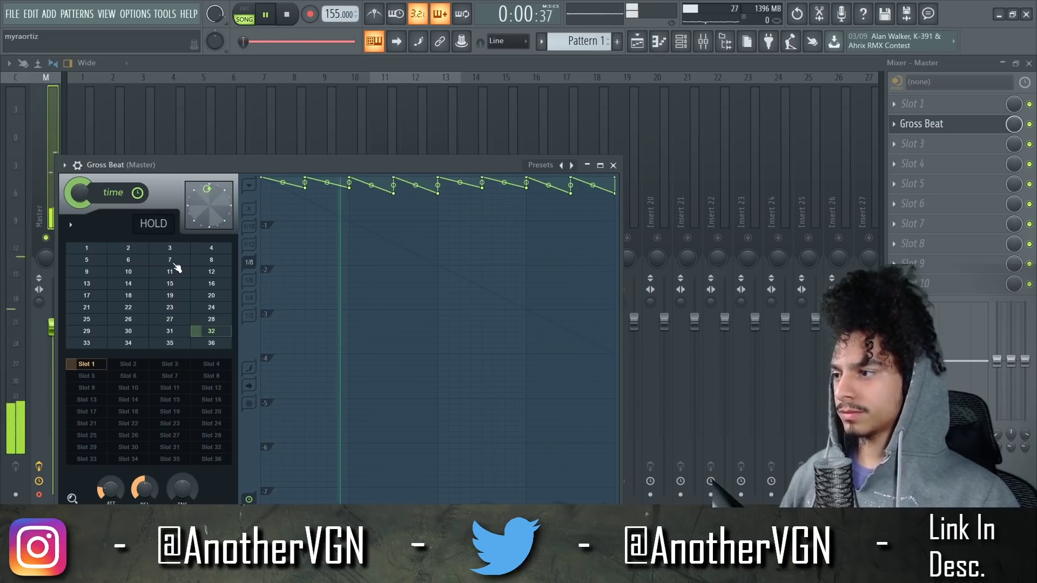
click(133, 275)
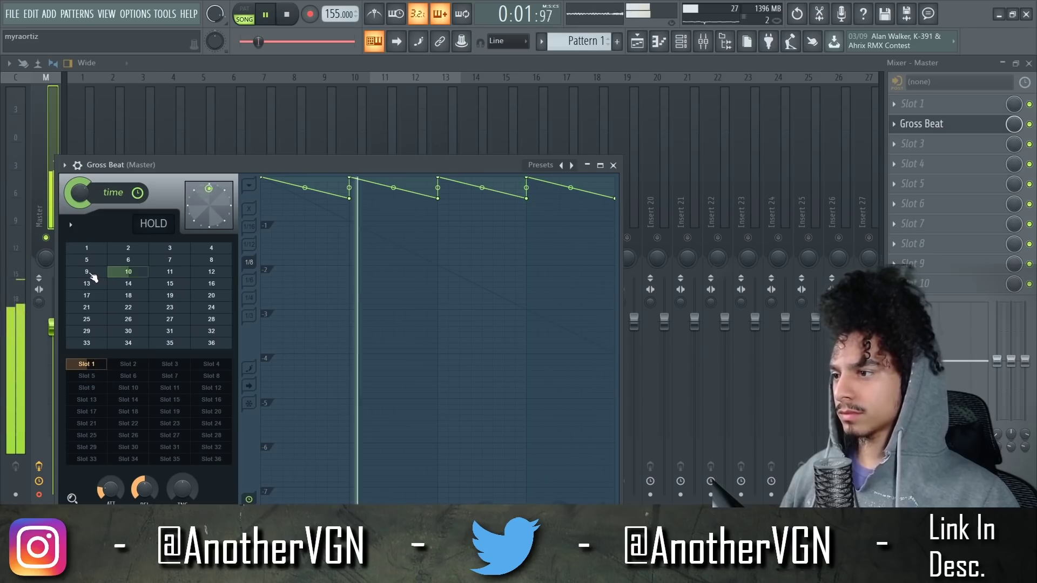
drag(150, 164, 301, 140)
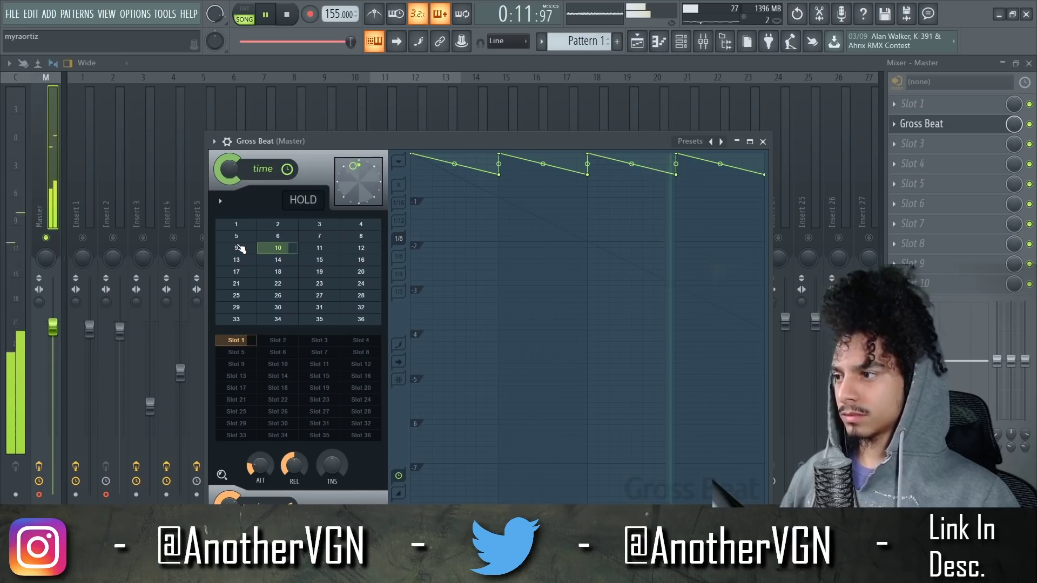
click(637, 42)
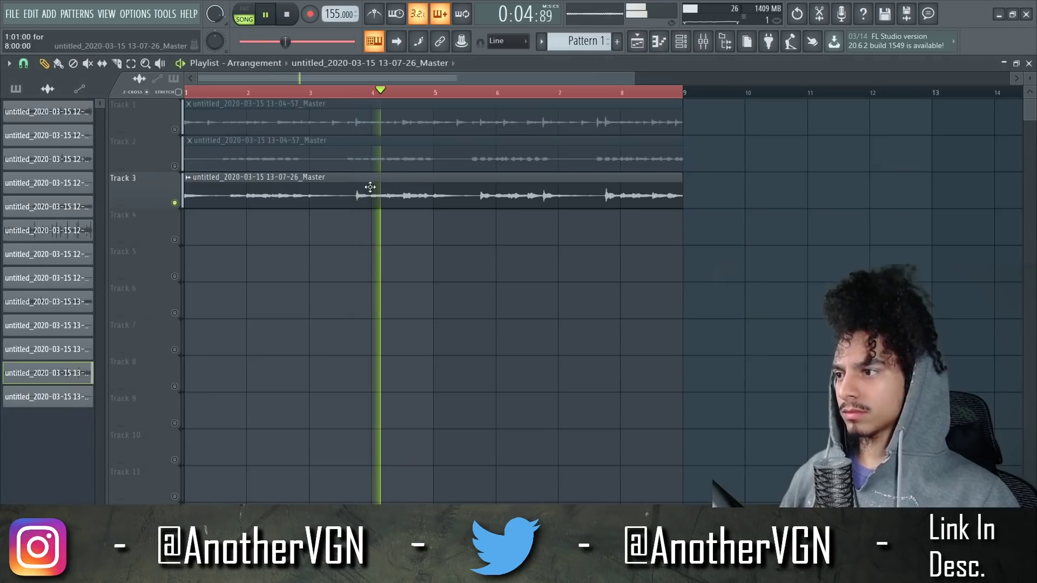
double_click(368, 186)
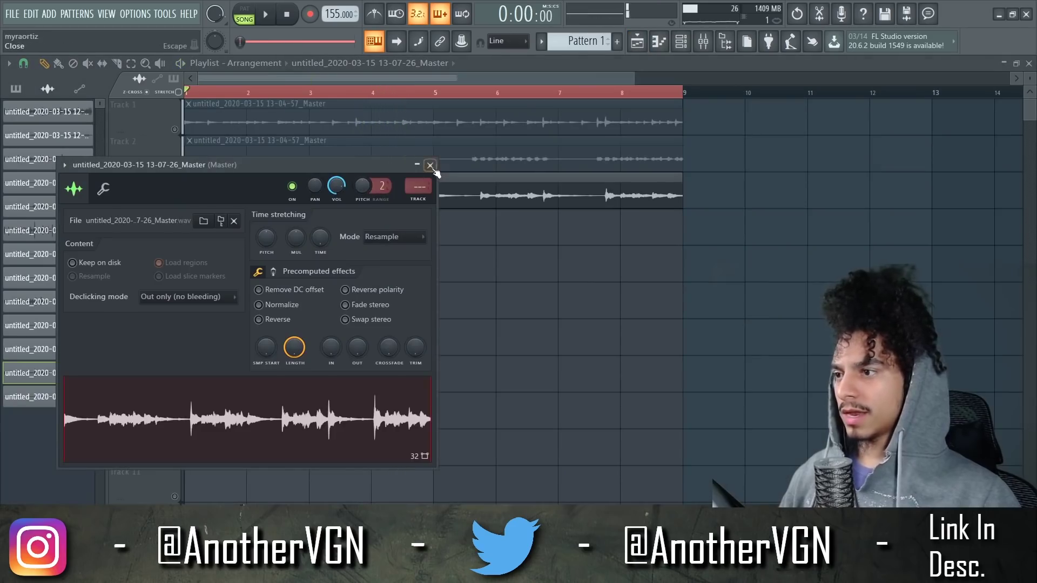
click(430, 166)
drag(410, 178, 218, 216)
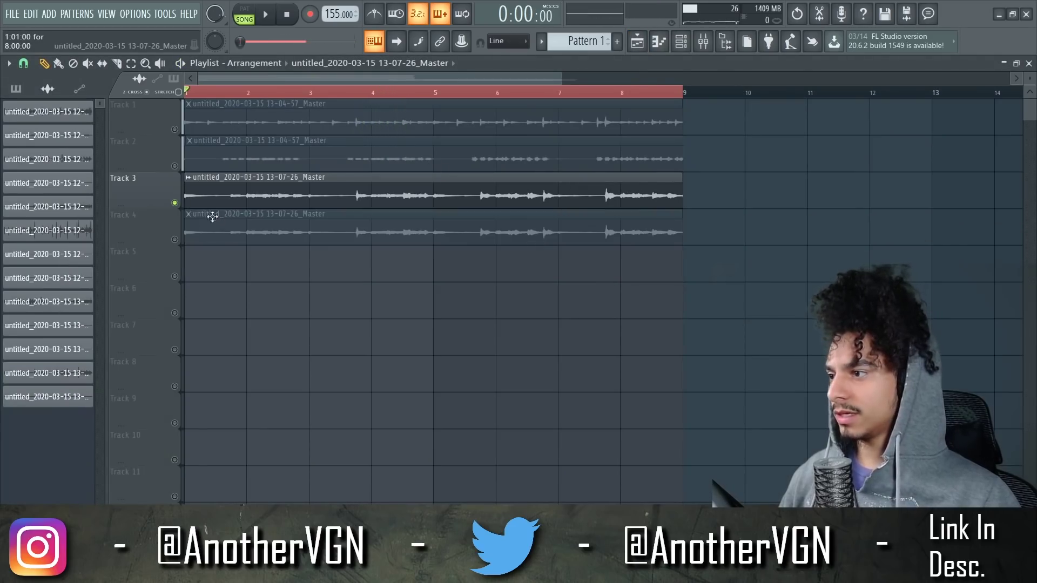
click(176, 240)
Step: Make the Track 4 clip unique and raise its pitch with the time-stretching mode set to Stretch
scroll(108, 245, up, 3)
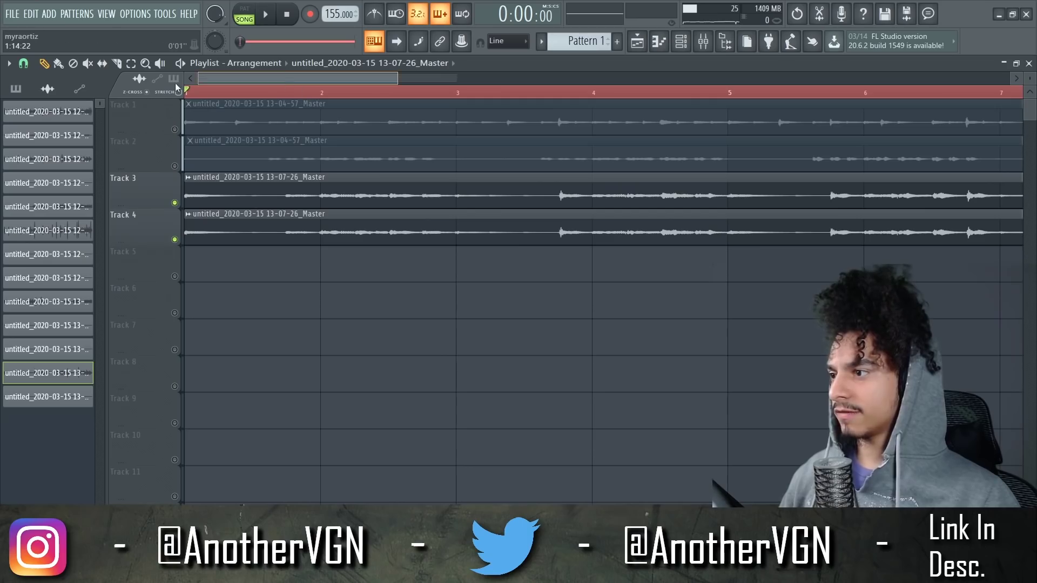
click(191, 216)
click(208, 309)
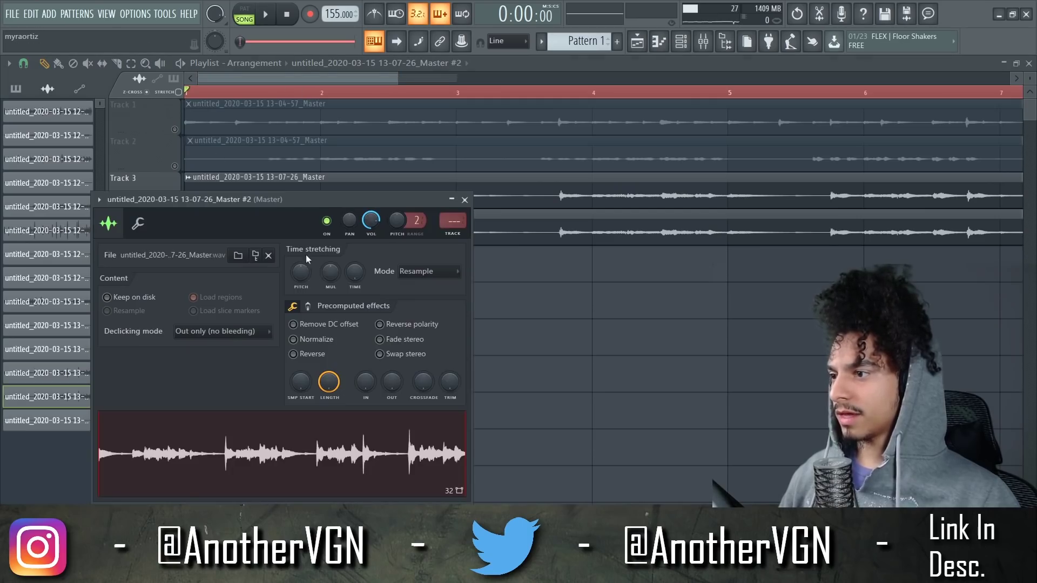
click(401, 268)
click(419, 313)
drag(300, 271, 309, 228)
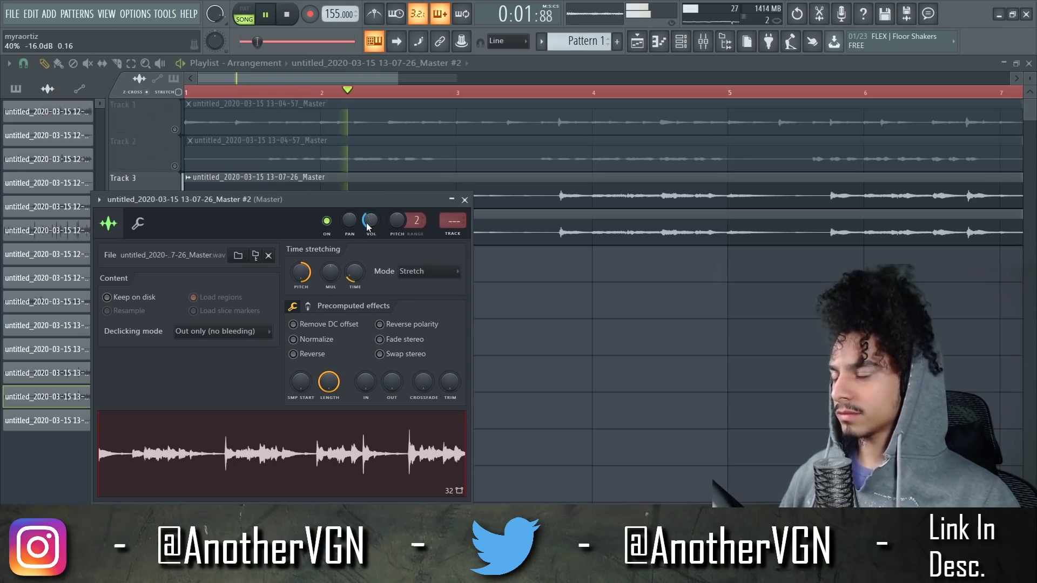
click(465, 199)
scroll(342, 259, down, 3)
double_click(453, 222)
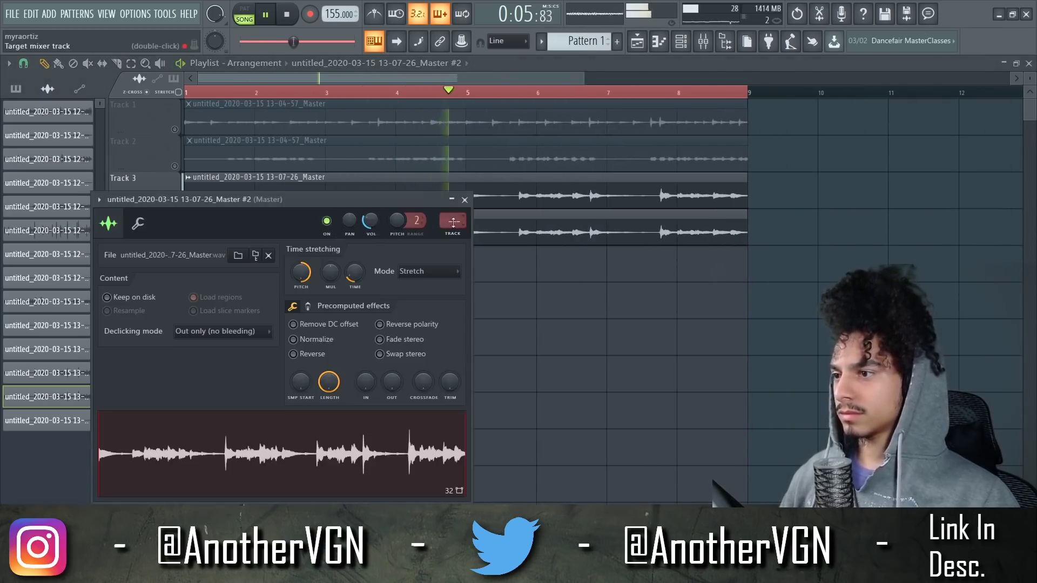
click(703, 45)
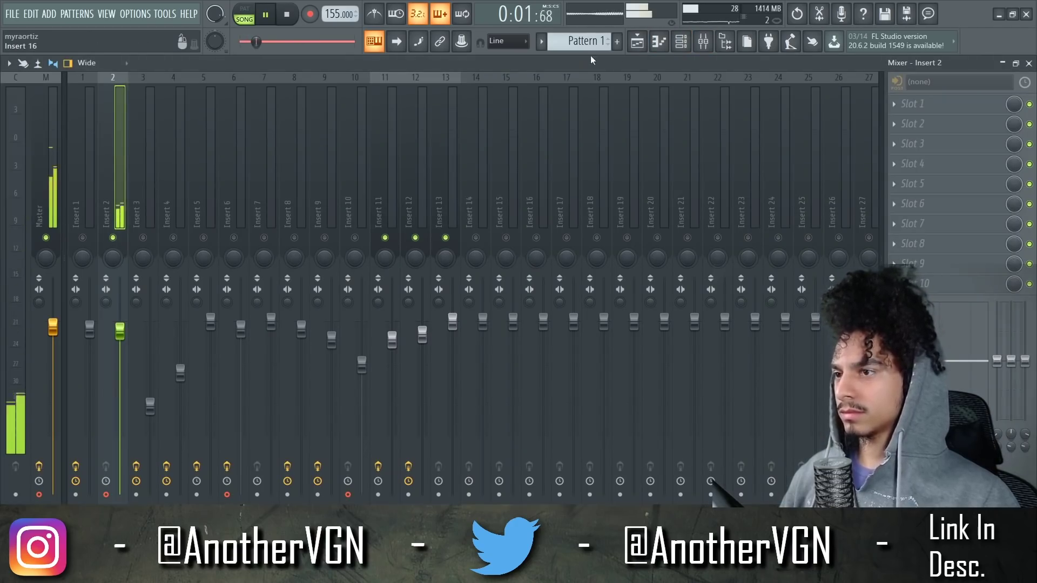
click(637, 41)
double_click(433, 235)
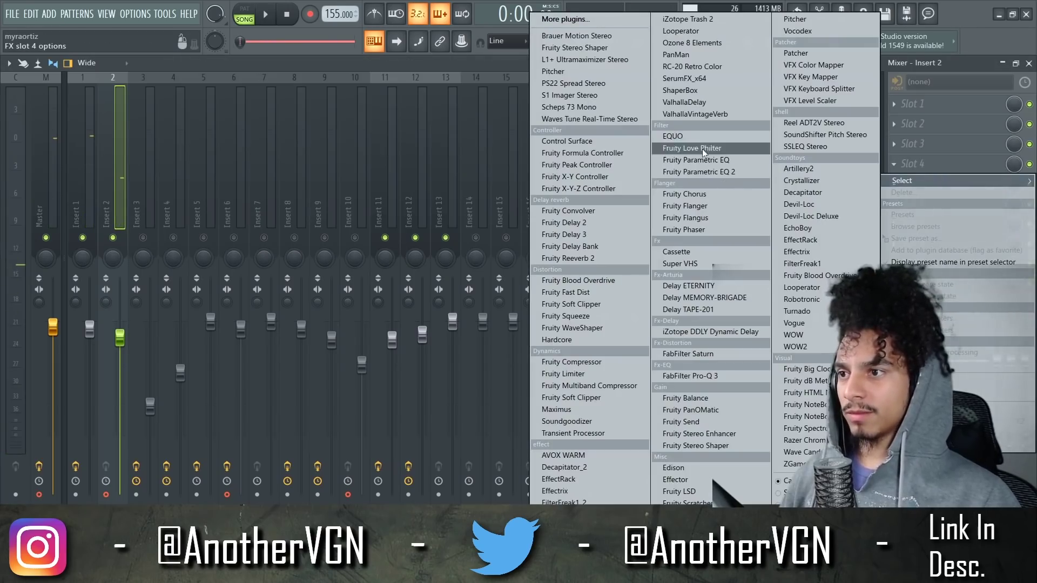
Step: Load ValhallaVintageVerb into slot 4 of mixer track Insert 2 and lower the volume of Insert 1
click(711, 114)
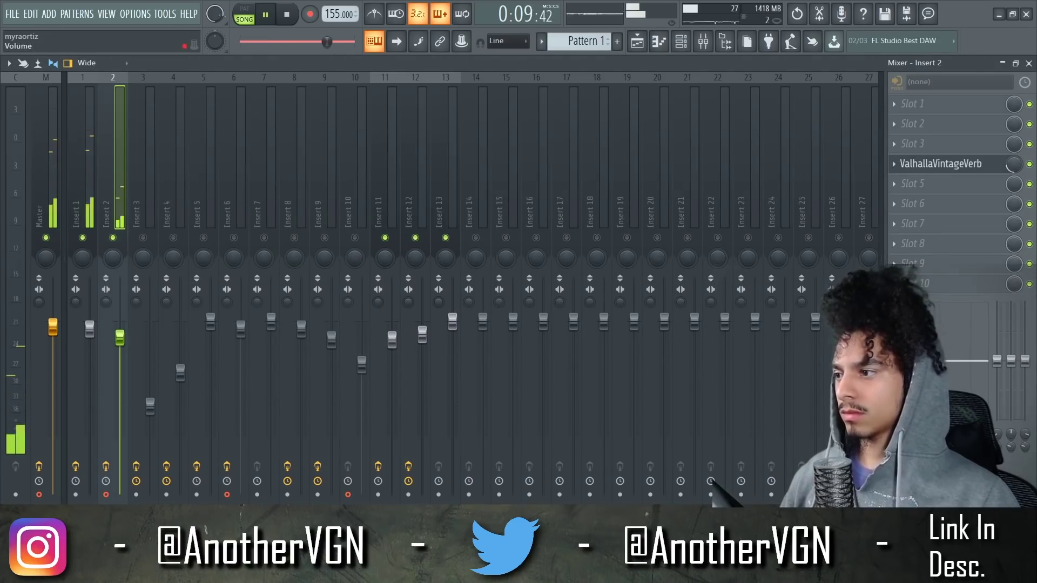
drag(99, 332, 99, 335)
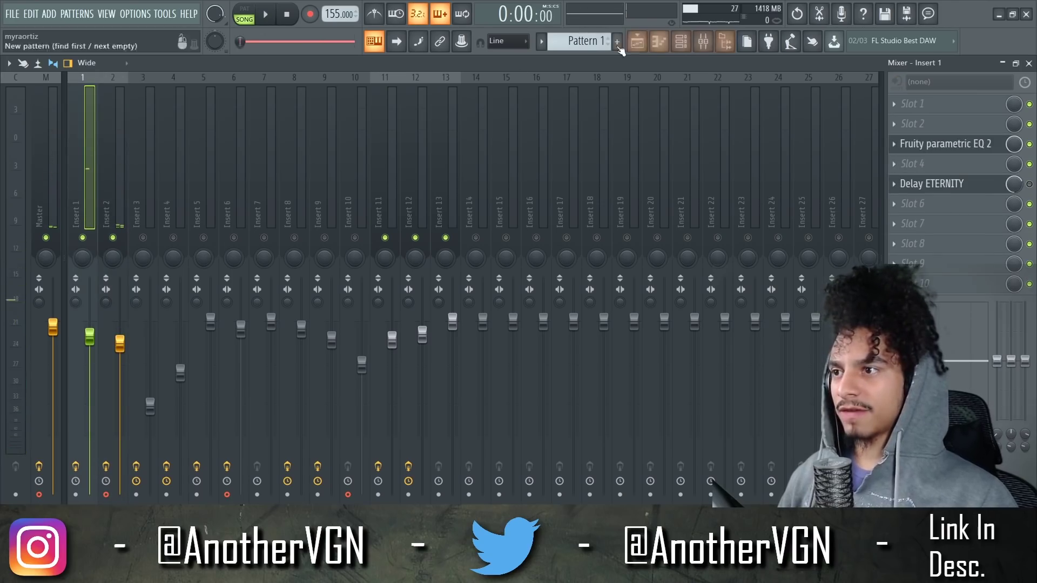
click(637, 42)
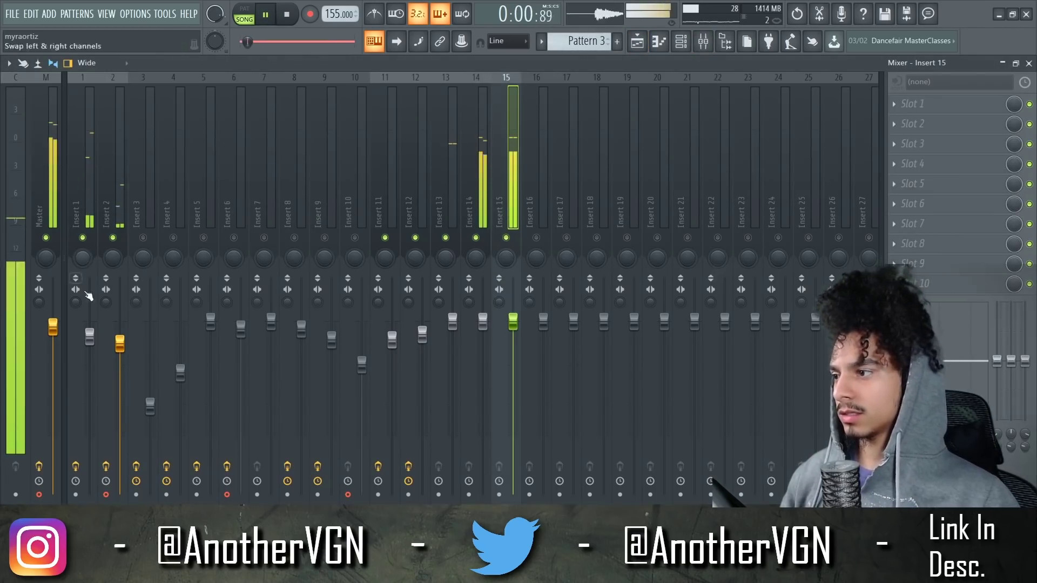
drag(89, 337, 90, 339)
click(915, 206)
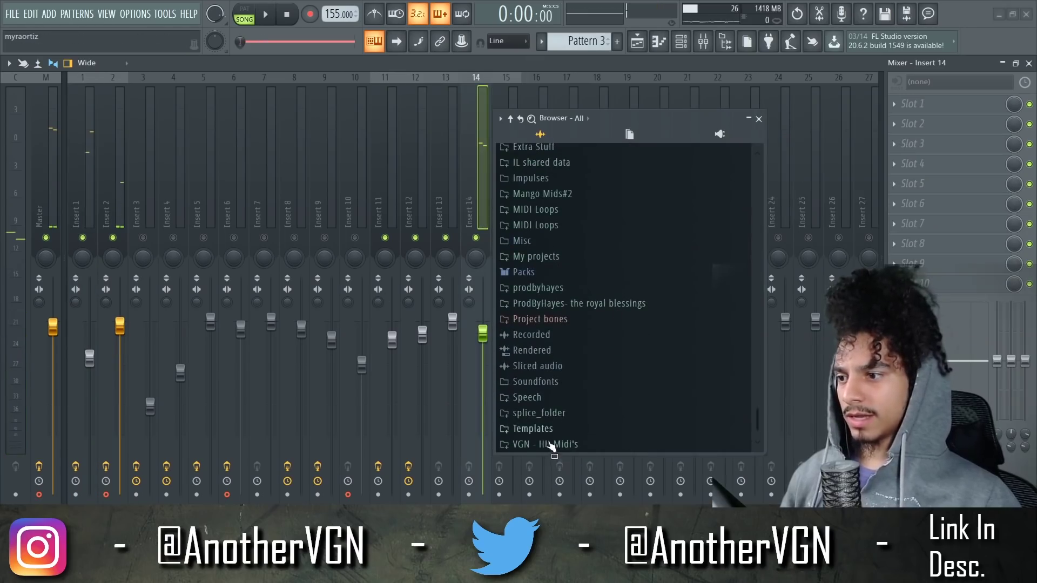
Step: Open the HH Midi's subfolder of VGN - HH Midi's in the browser alongside the channel rack
click(550, 444)
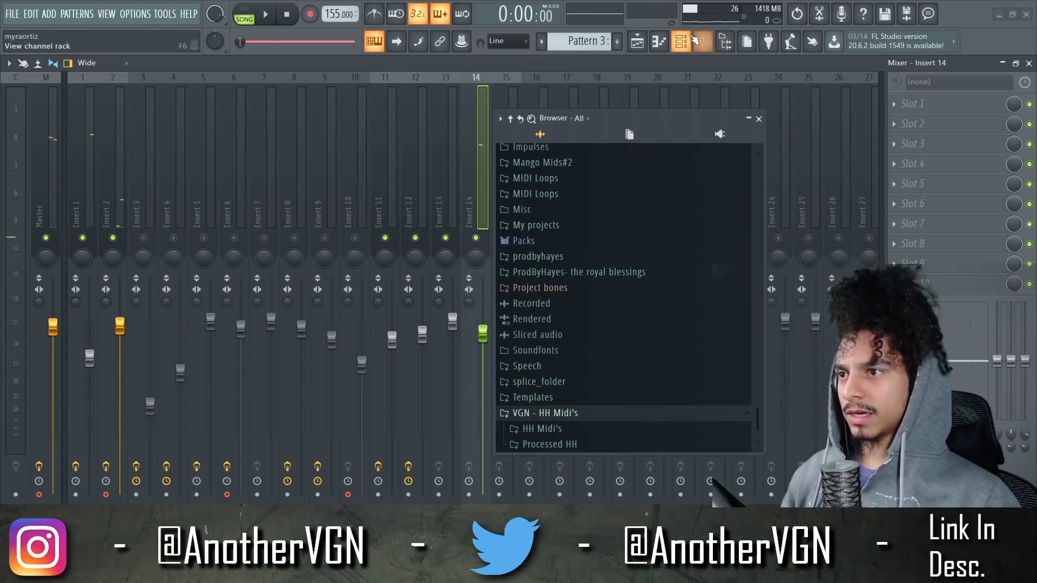
click(681, 41)
click(710, 443)
scroll(729, 300, down, 10)
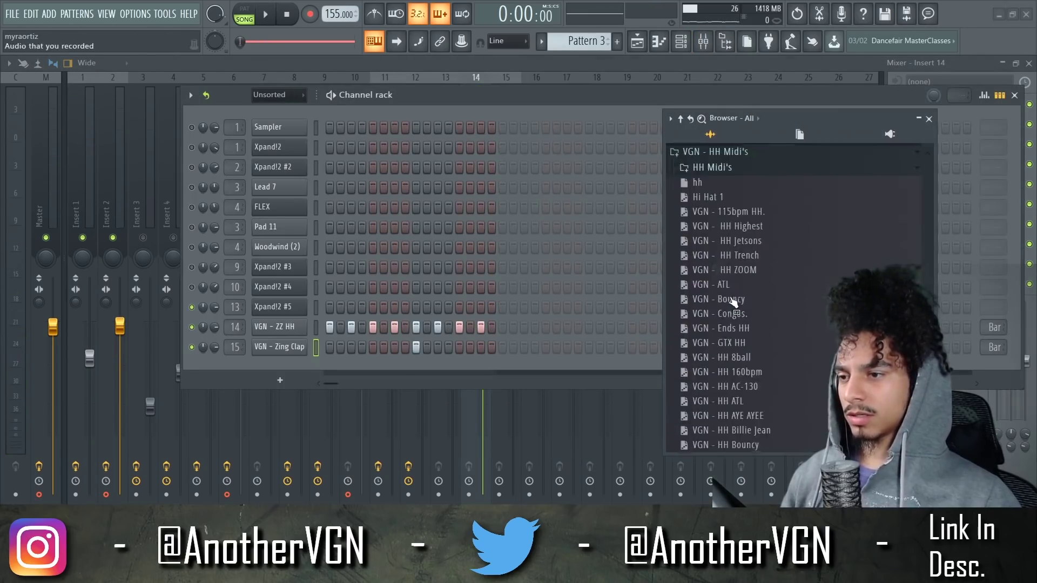
Step: Try hi-hat MIDI patterns such as VGN - Mafia 2, Malibu HH, Mafia HH and HH Tic Toc on the VGN - ZZ HH channel
drag(741, 375, 379, 355)
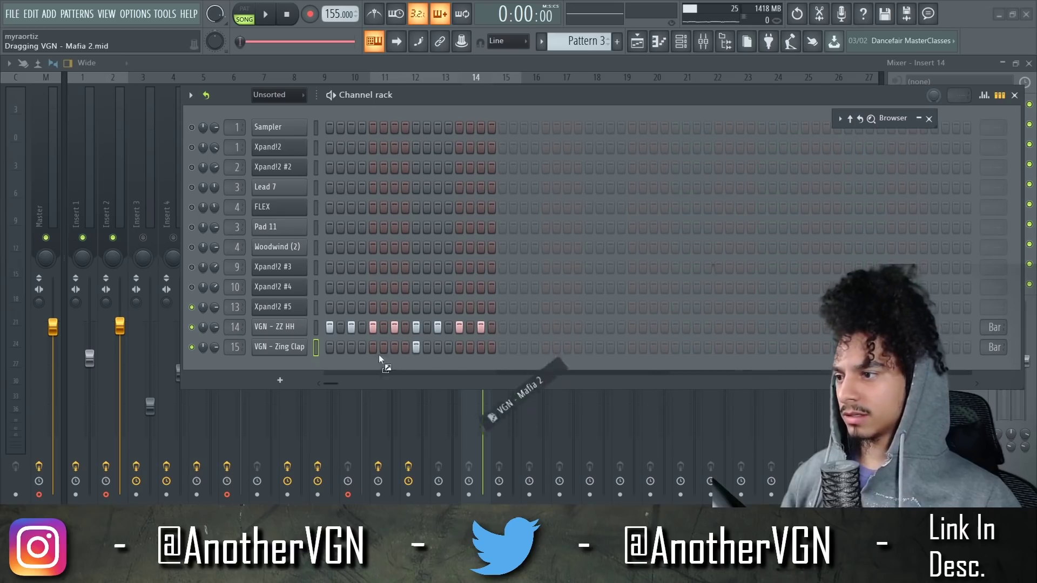
drag(293, 331, 359, 337)
key(space)
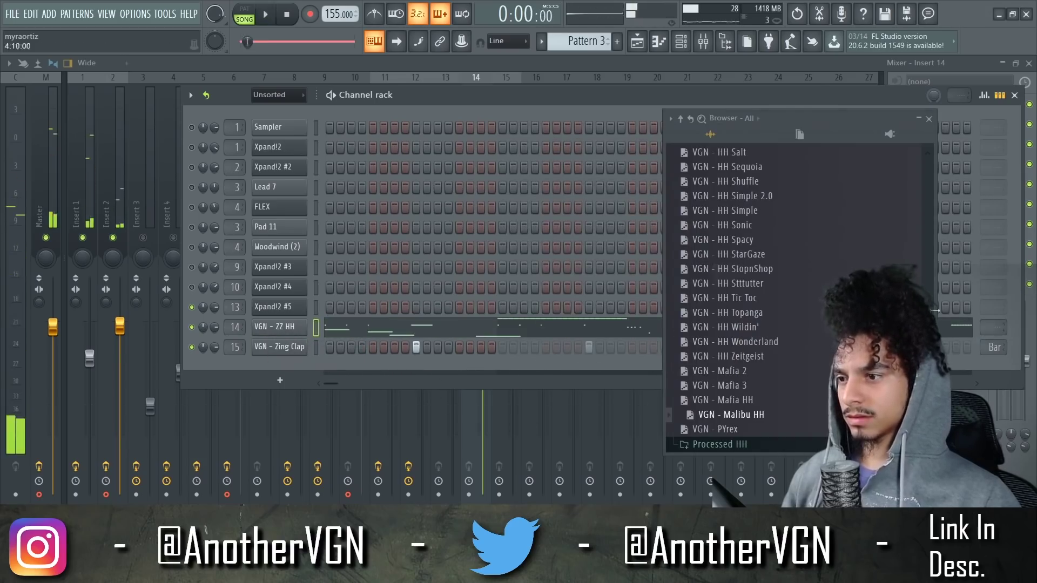
key(space)
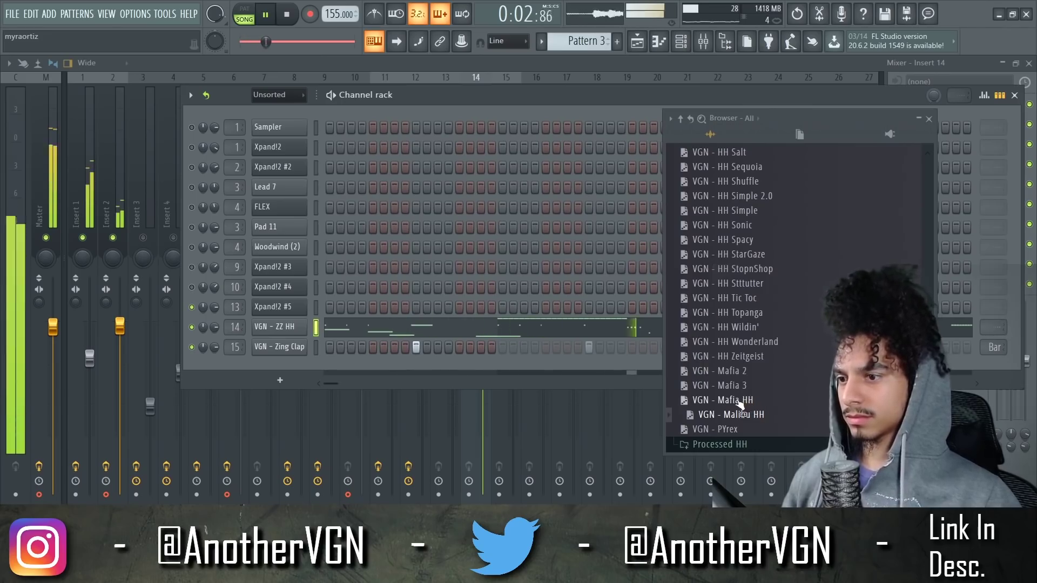
drag(723, 400, 270, 328)
drag(758, 387, 285, 327)
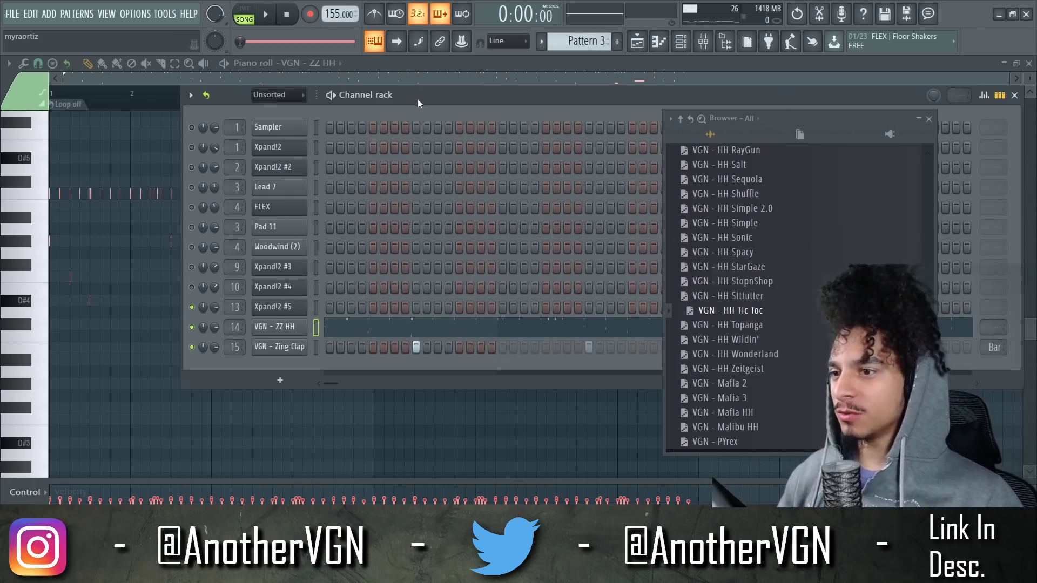
Step: Load the VGN - HH RayGun MIDI into the VGN - ZZ HH piano roll and play it back with the beat
drag(415, 96, 582, 299)
scroll(794, 346, up, 10)
scroll(741, 278, down, 3)
scroll(745, 326, up, 5)
scroll(717, 280, down, 5)
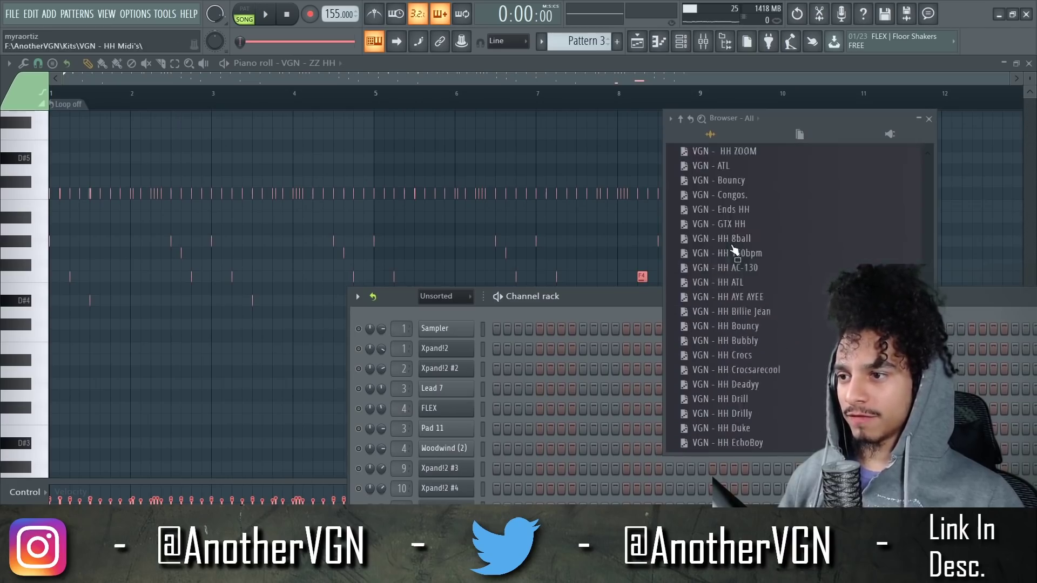
scroll(734, 250, down, 5)
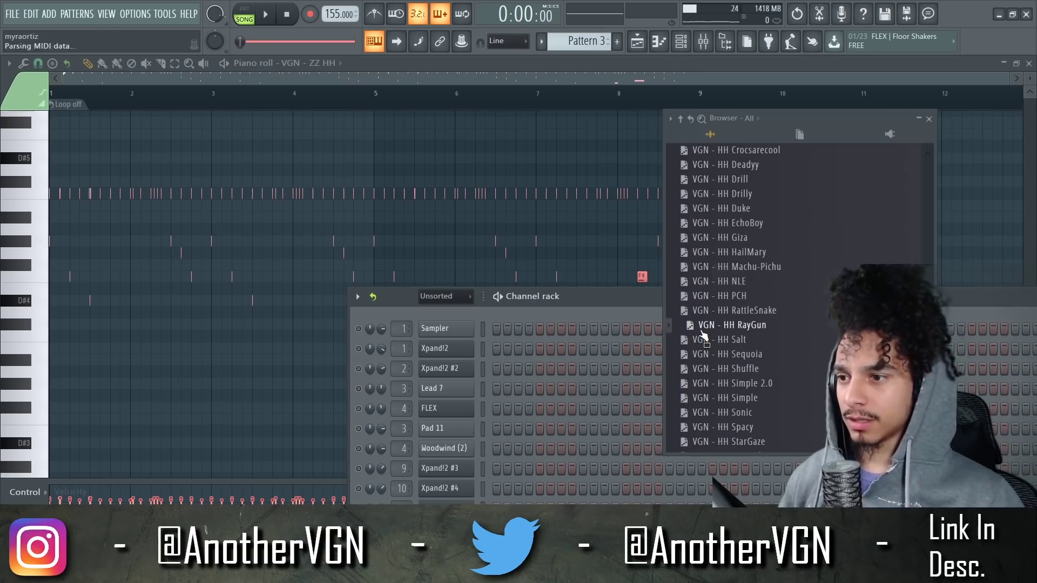
drag(703, 336, 493, 223)
key(space)
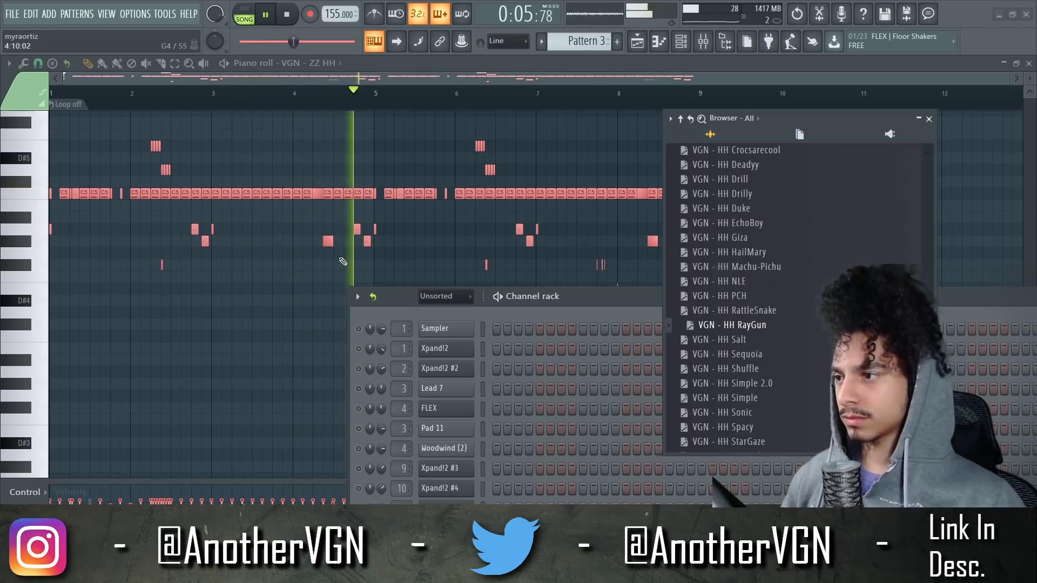
middle_click(301, 285)
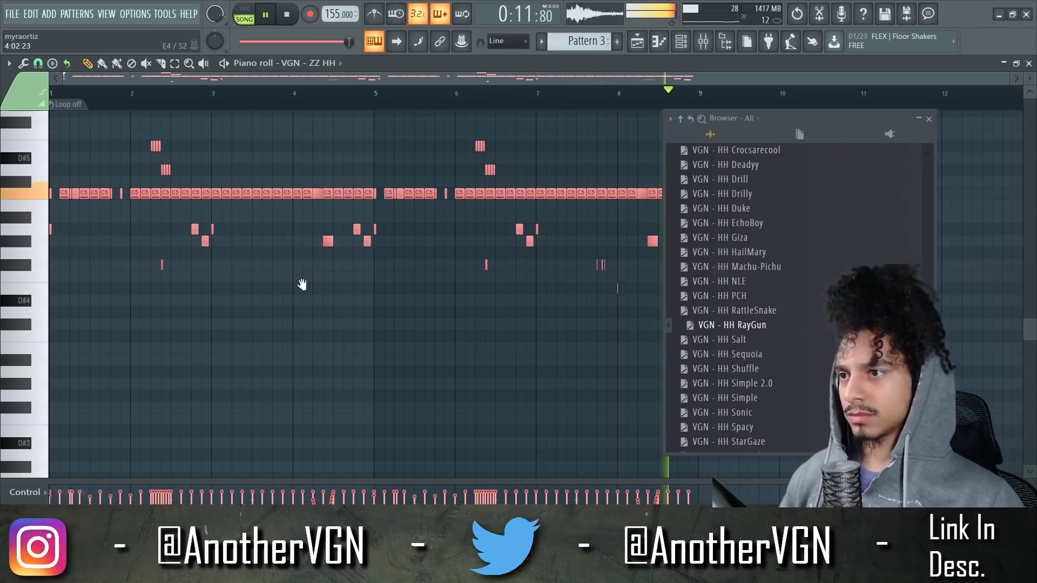
key(space)
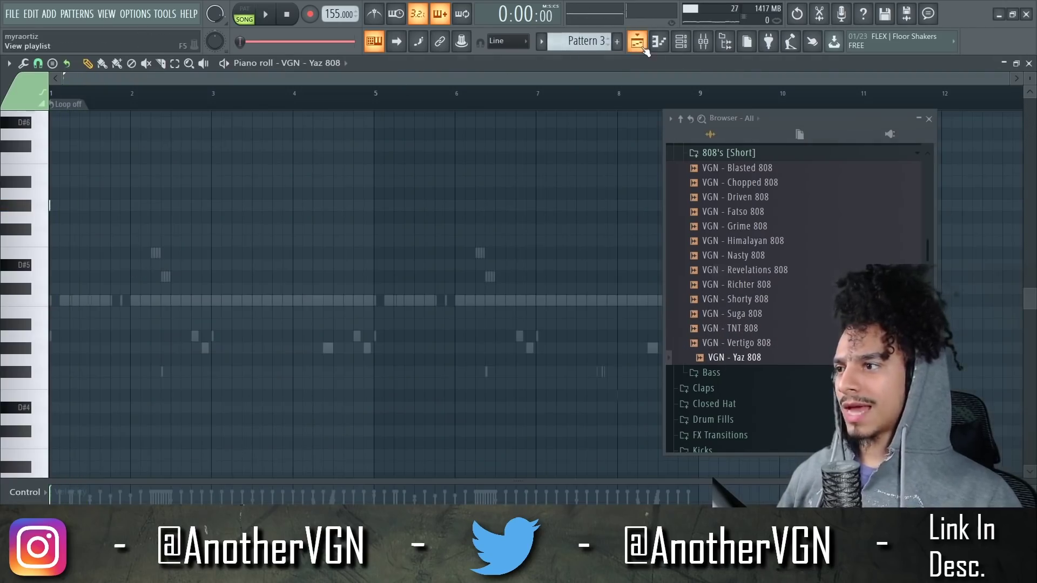
Step: Copy the low notes of the Xpand!2 melody in Pattern 1 into the VGN - Yaz 808 piano roll in Pattern 3
click(643, 46)
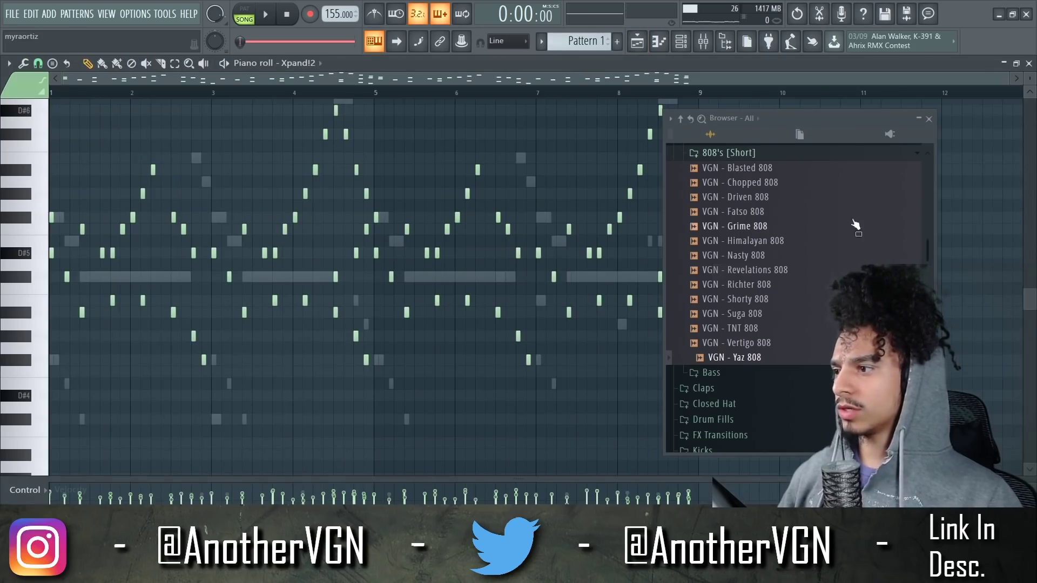
click(928, 118)
drag(808, 434, 62, 297)
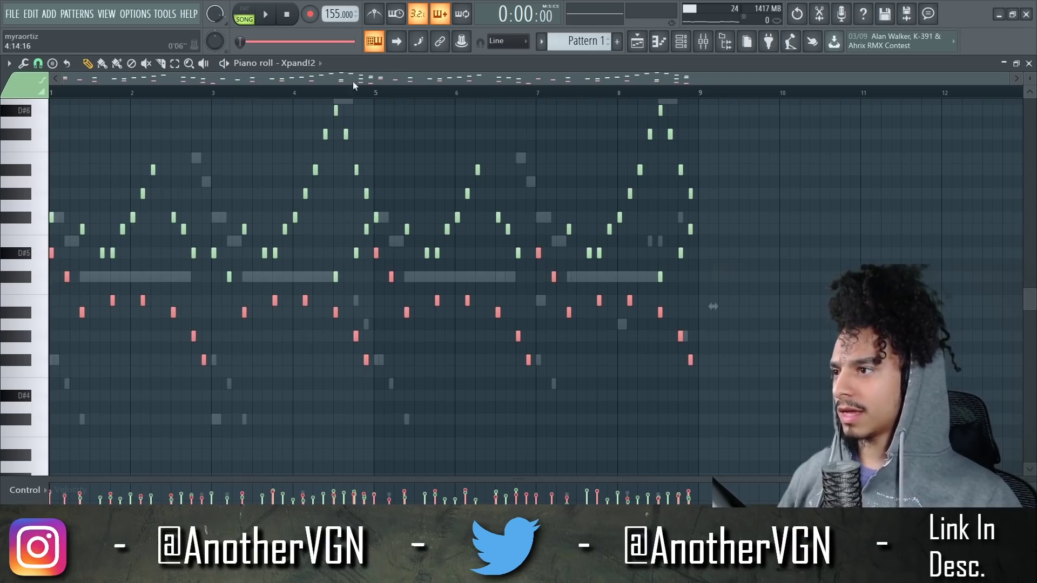
click(305, 63)
click(305, 406)
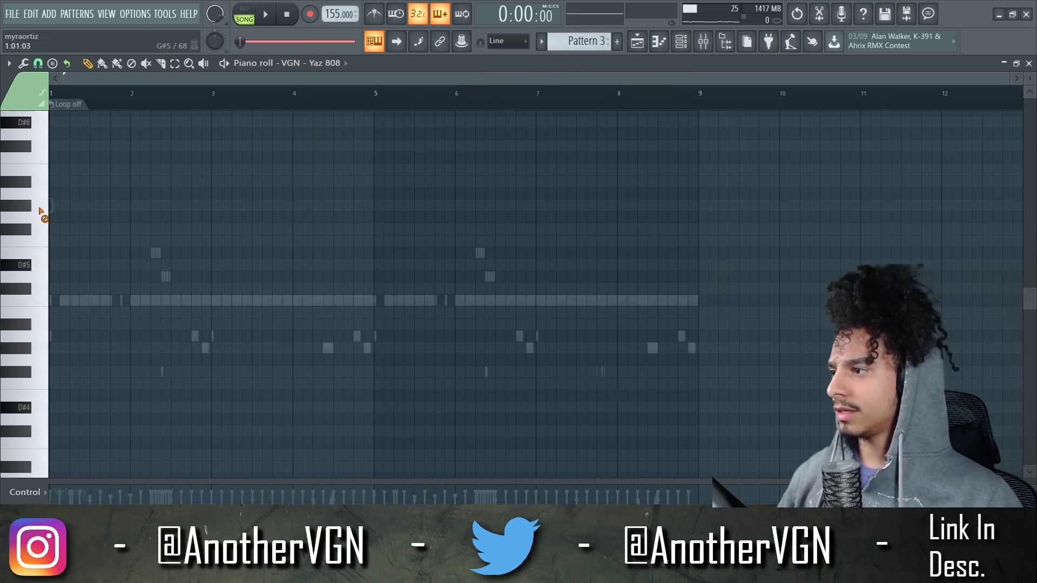
key(ctrl+v)
Step: Transpose the pasted 808 notes up five semitones during playback and extend them with quick legato
key(space)
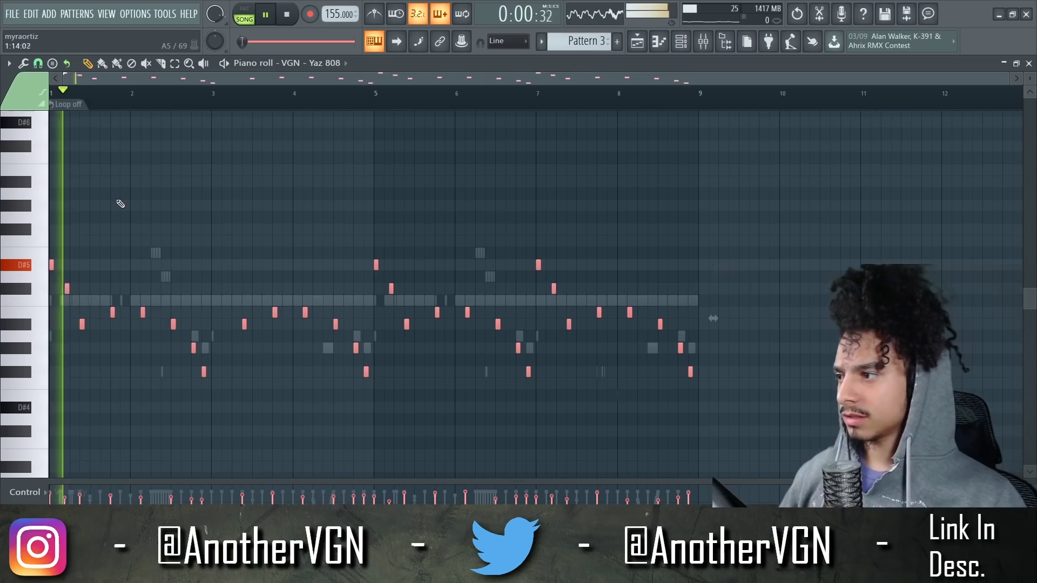
key(Up)
key(Up)
key(Up)
key(Up)
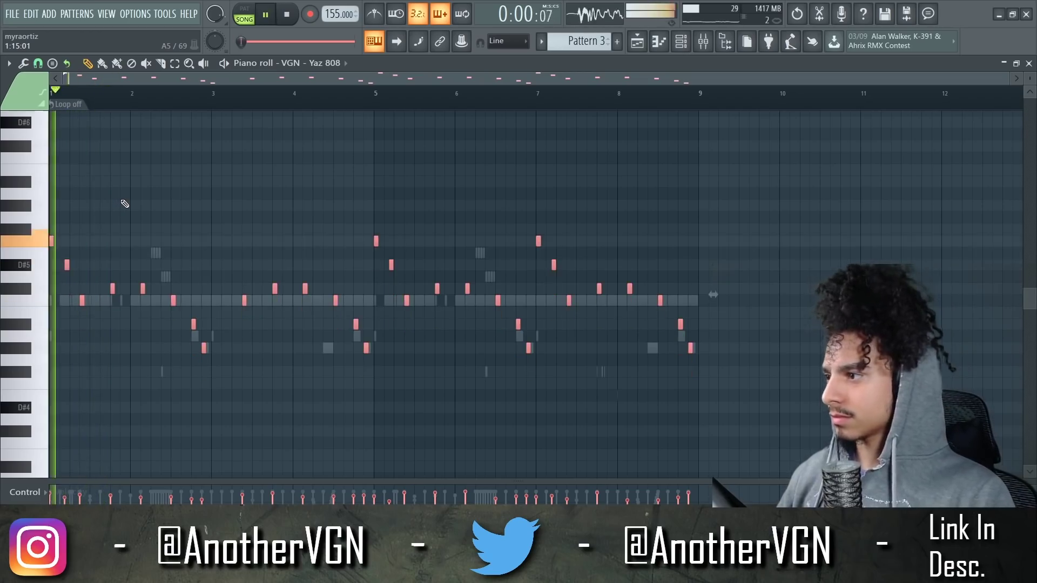
key(Up)
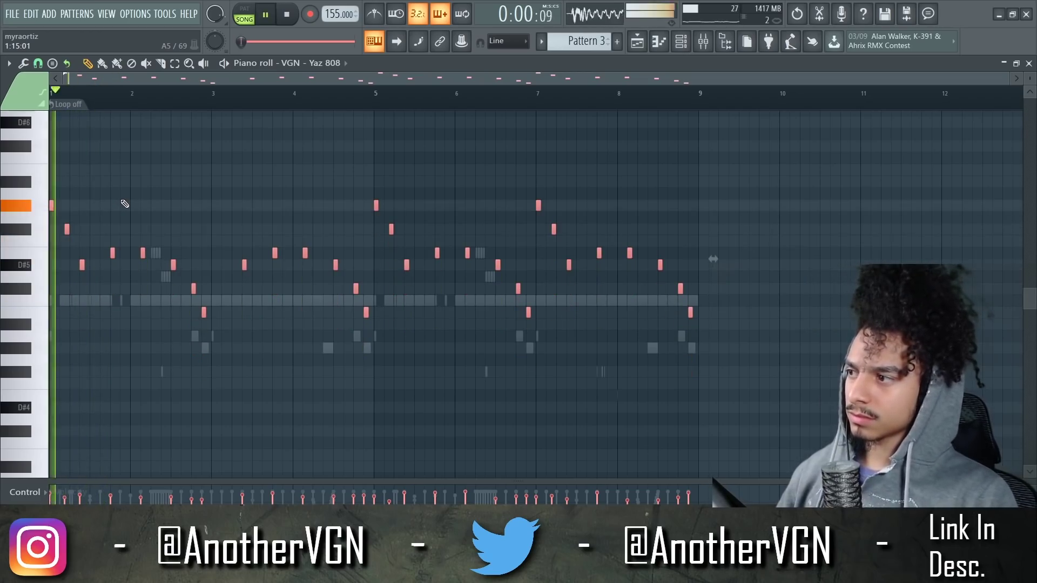
key(ctrl+l)
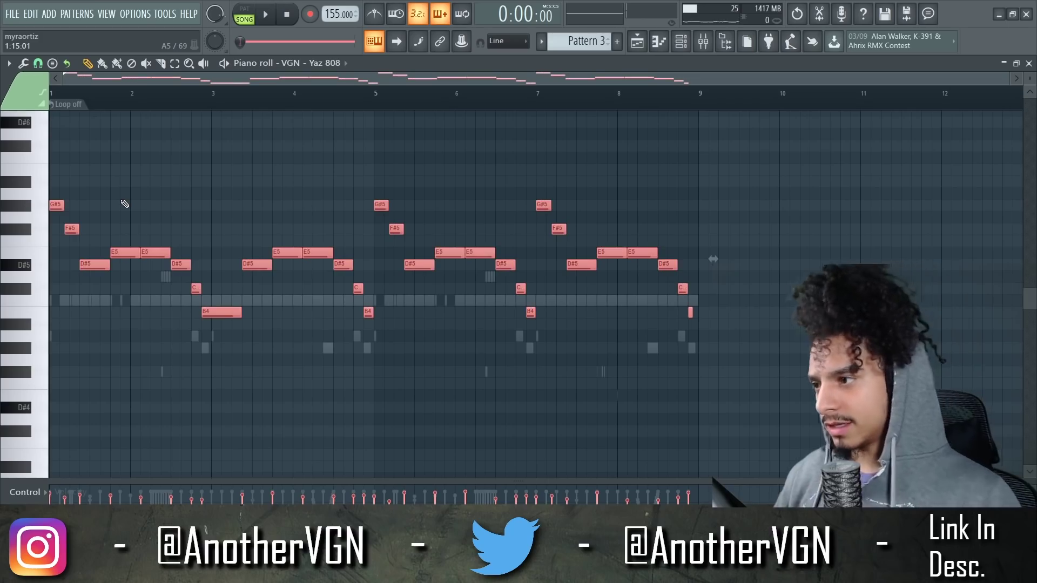
Step: Deselect the VGN - Yaz 808 notes and play back the 808 line
click(679, 43)
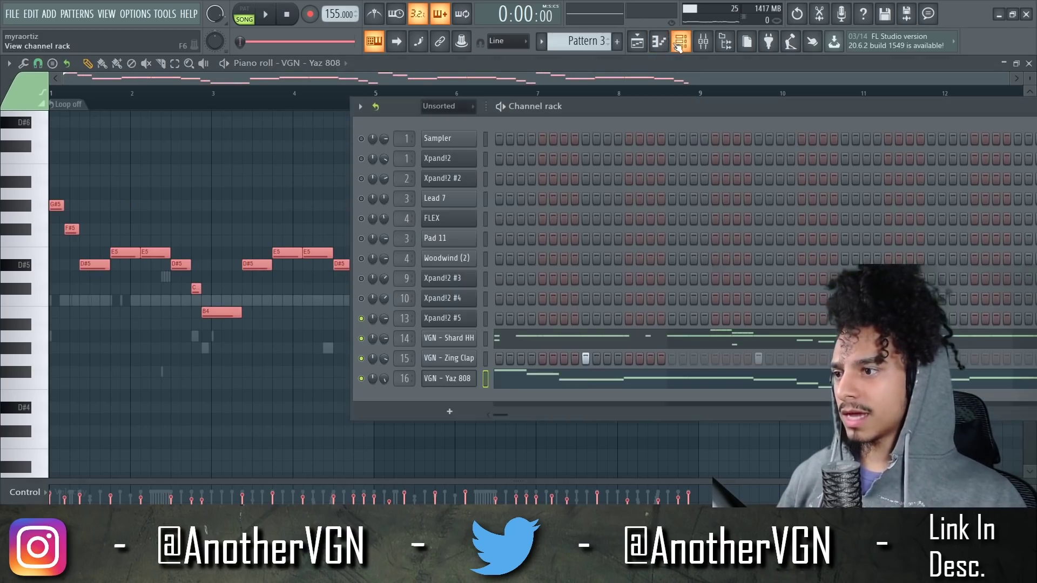
right_click(478, 378)
click(527, 461)
scroll(50, 285, up, 3)
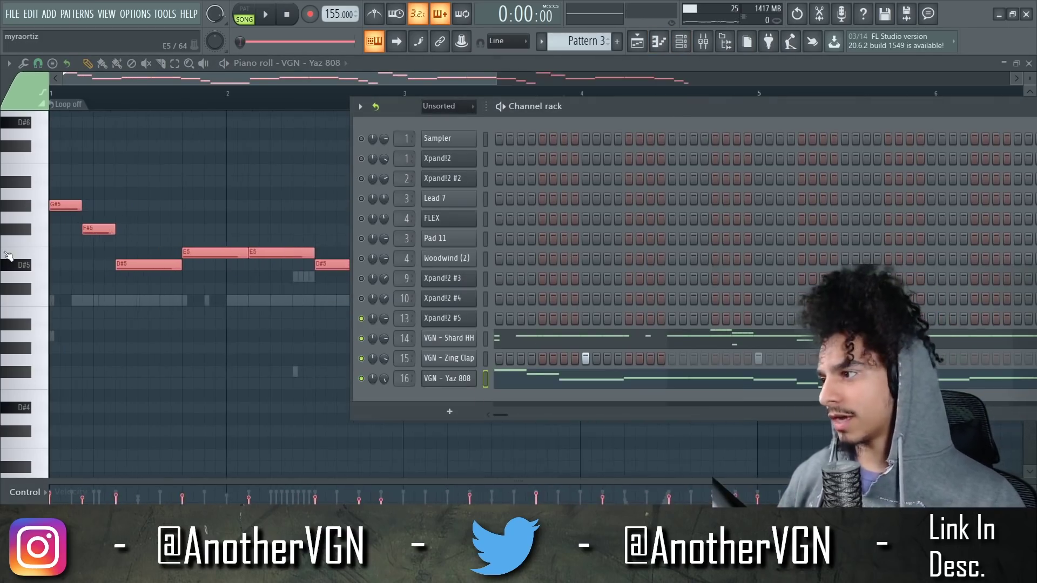
ctrl+click(146, 159)
key(space)
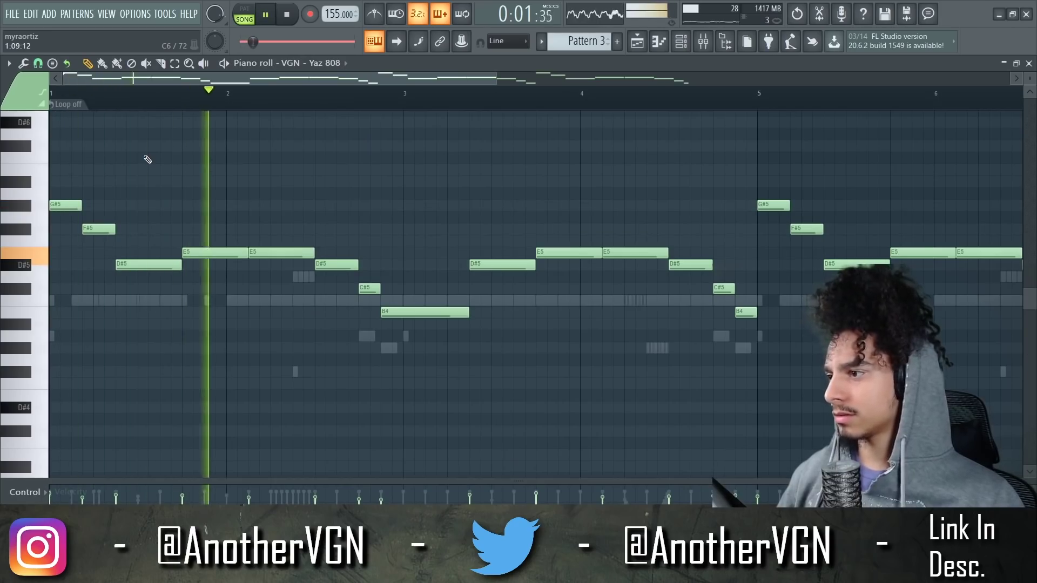
scroll(146, 176, down, 2)
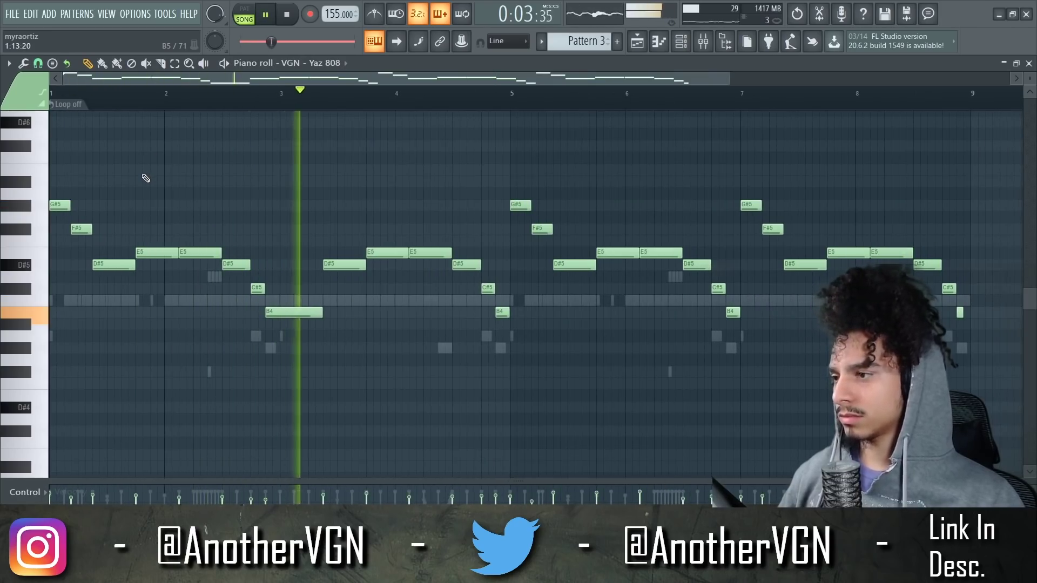
scroll(146, 178, down, 1)
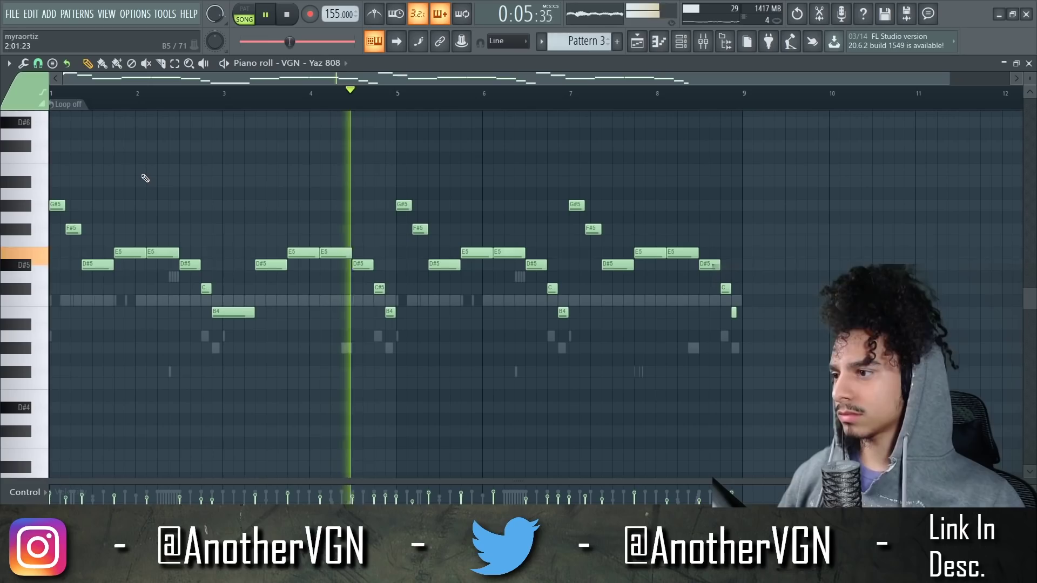
Step: Raise all 808 notes to full velocity and delete the F#5 in bar 1 and the second E5 in bar 2
key(ctrl+a)
key(space)
scroll(103, 184, up, 3)
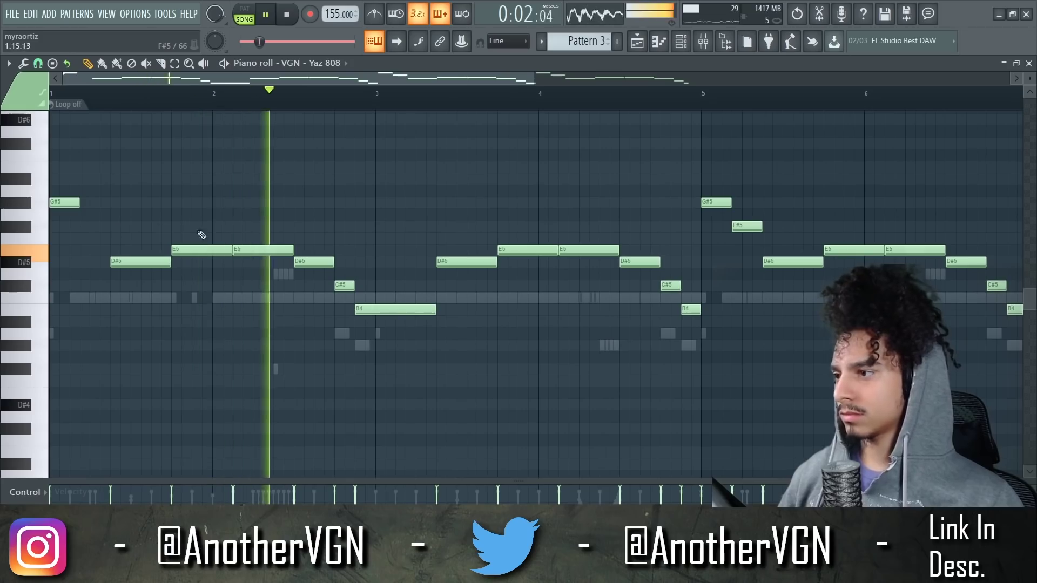
right_click(258, 249)
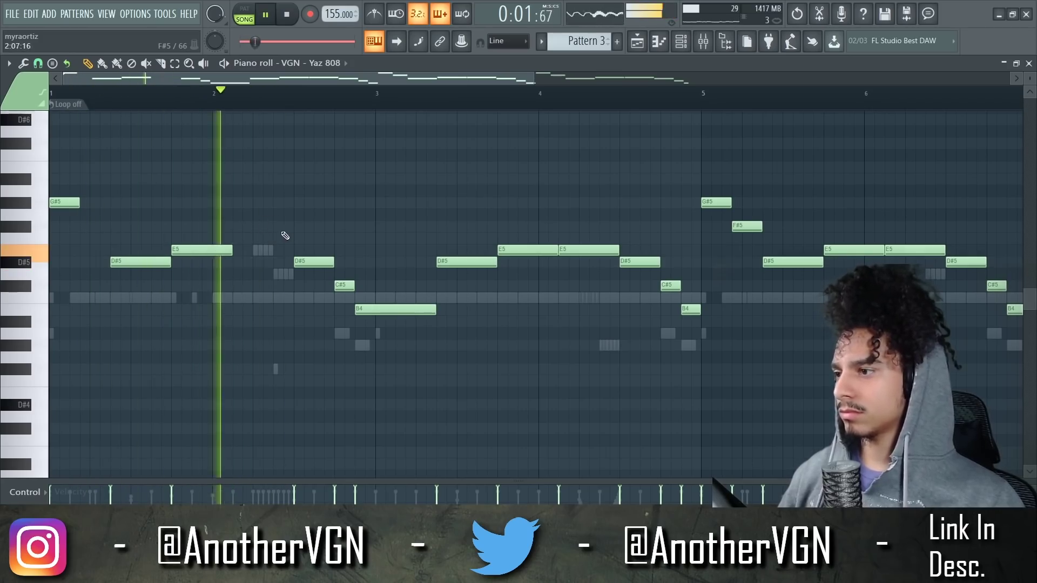
Step: Replay from bar 2 and move that bar's C#5 808 note one step earlier
click(241, 93)
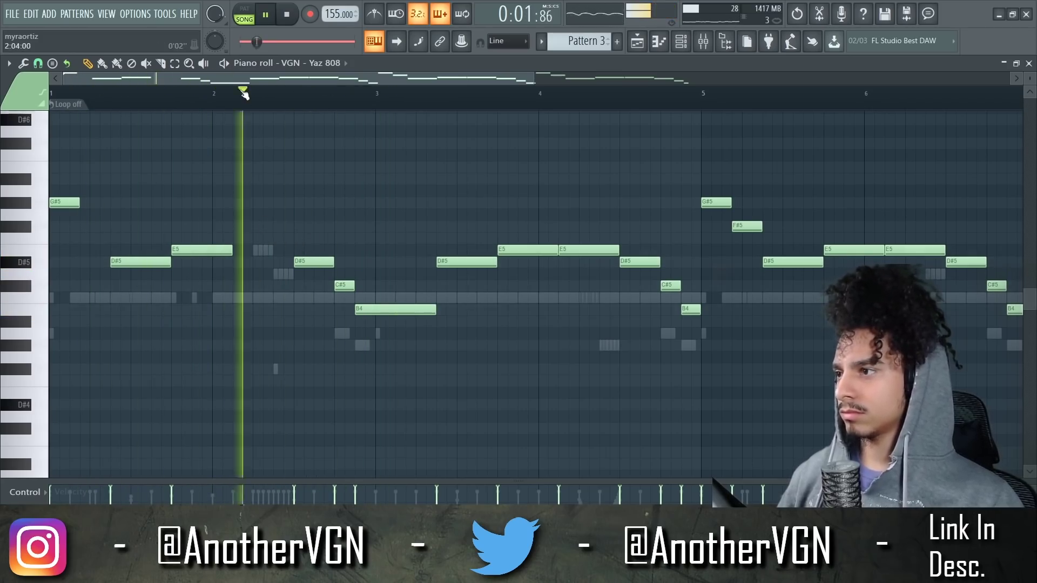
scroll(303, 243, up, 2)
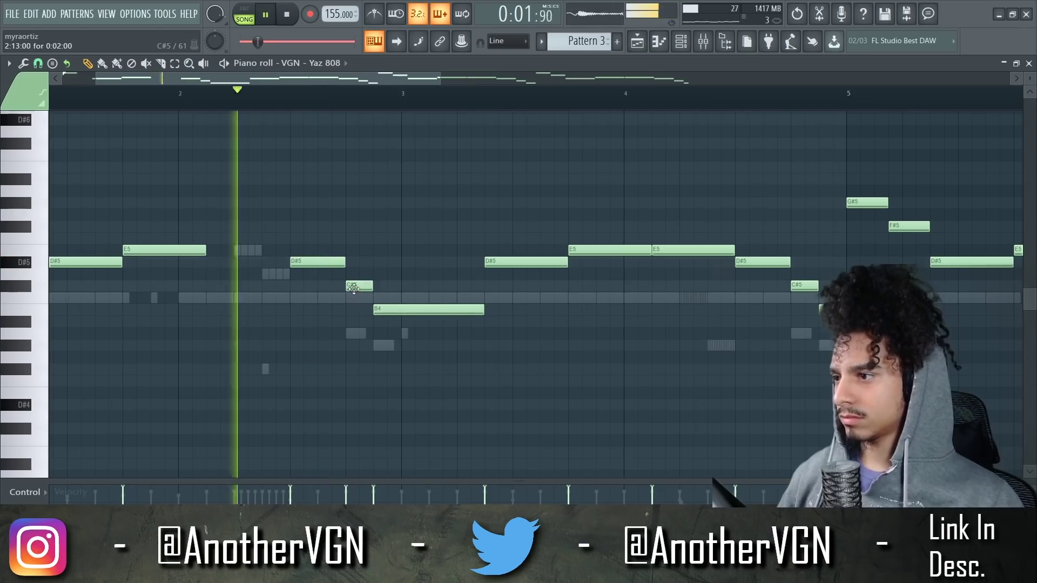
mouse_move(354, 287)
mouse_down()
mouse_move(329, 287)
mouse_move(343, 286)
mouse_up()
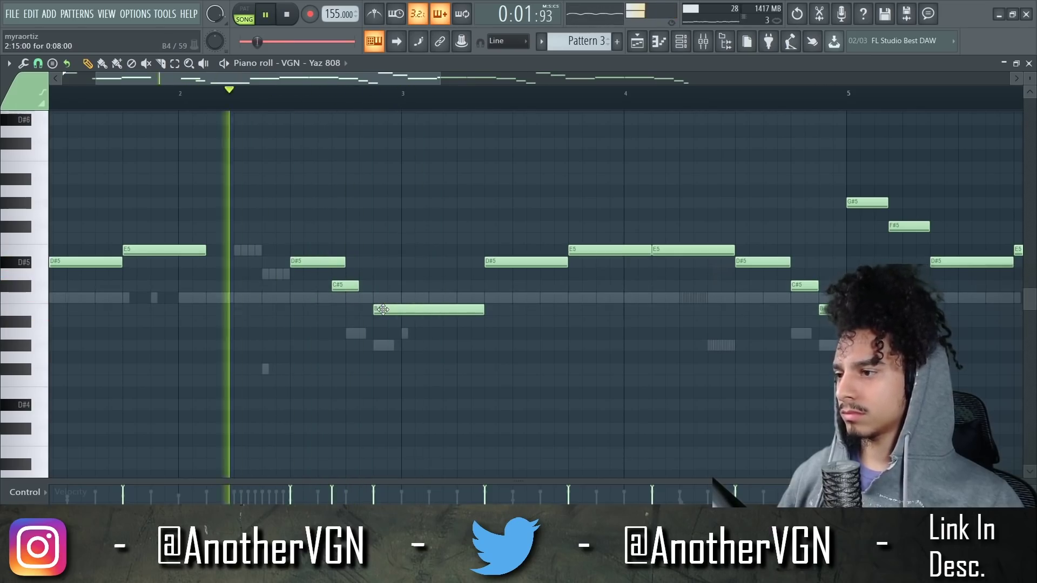
Step: Extend the first E5 808 note, trim the B4 note to the end of bar 2, and place G#5 at the start of bar 3
key(space)
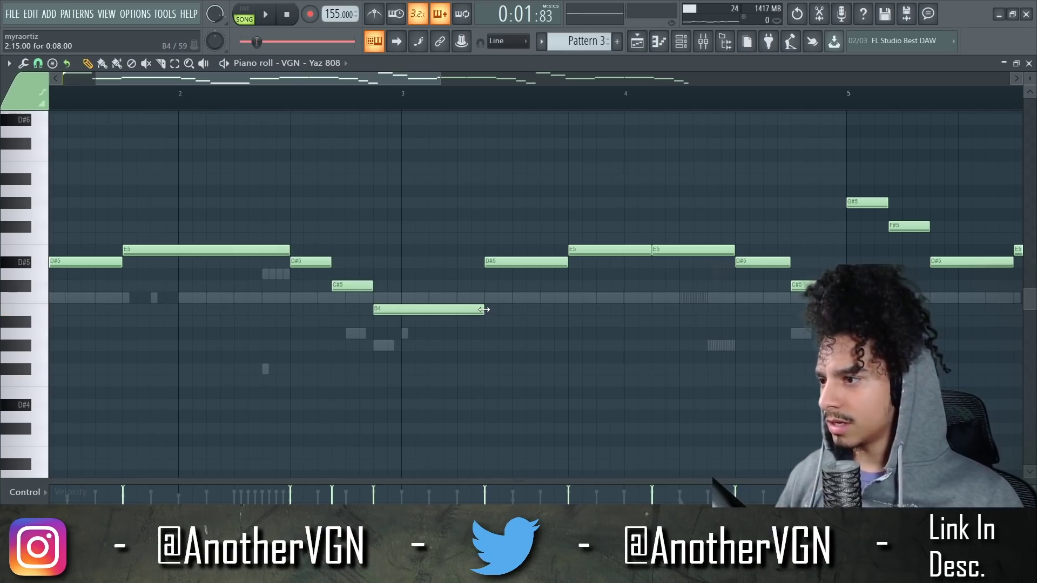
ctrl+scroll(477, 308, down, 1)
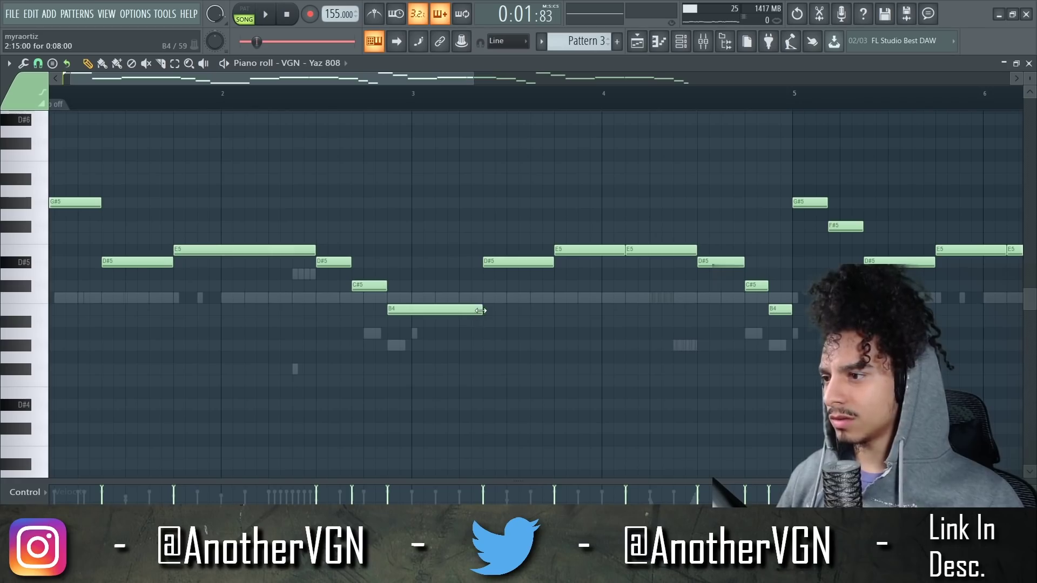
key(space)
ctrl+scroll(405, 322, down, 1)
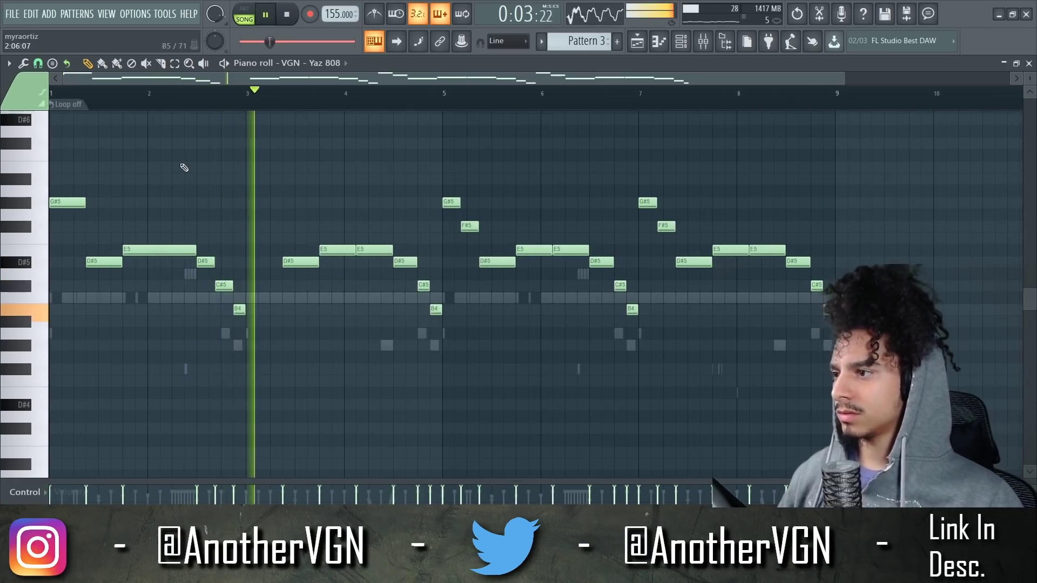
click(254, 203)
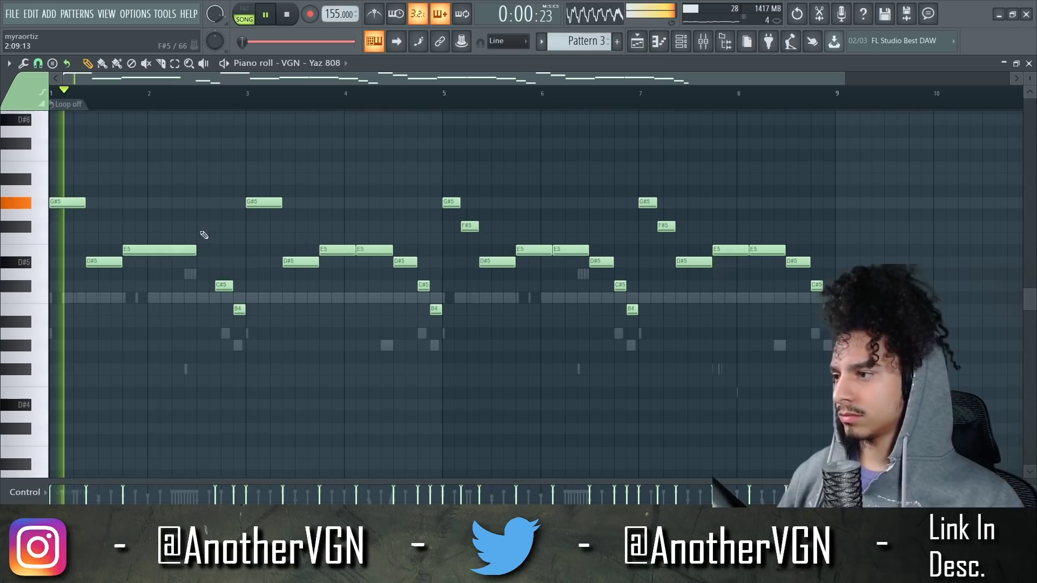
Step: Delete the D#5, C#5 and B4 808 notes at the end of bar 2 and replay the line
right_click(224, 285)
right_click(241, 311)
key(space)
scroll(125, 287, up, 3)
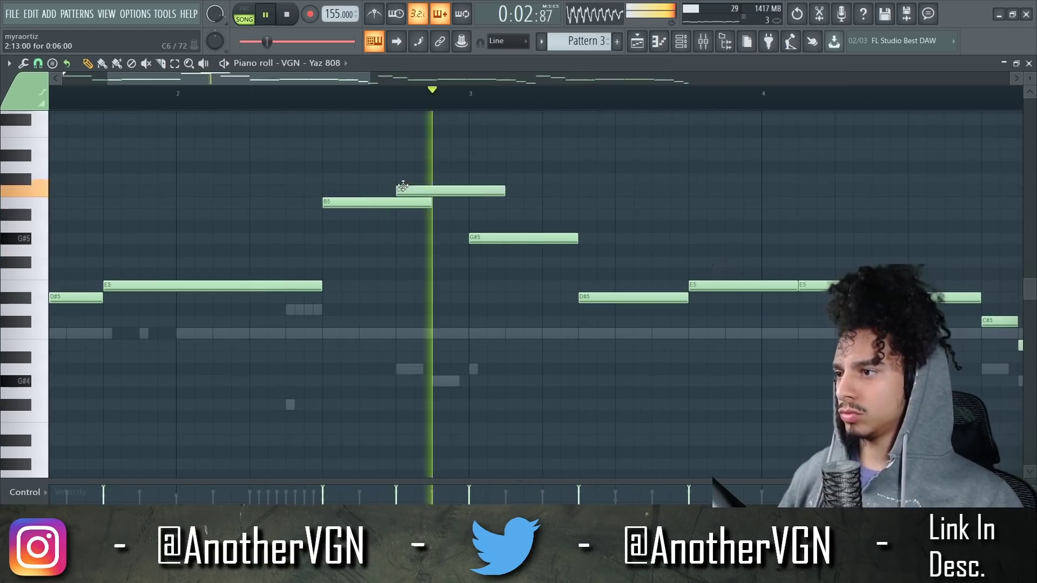
Step: Try C#6 and A#5 as the 808 note following B5 in bar 2, and delete both trial notes
right_click(408, 193)
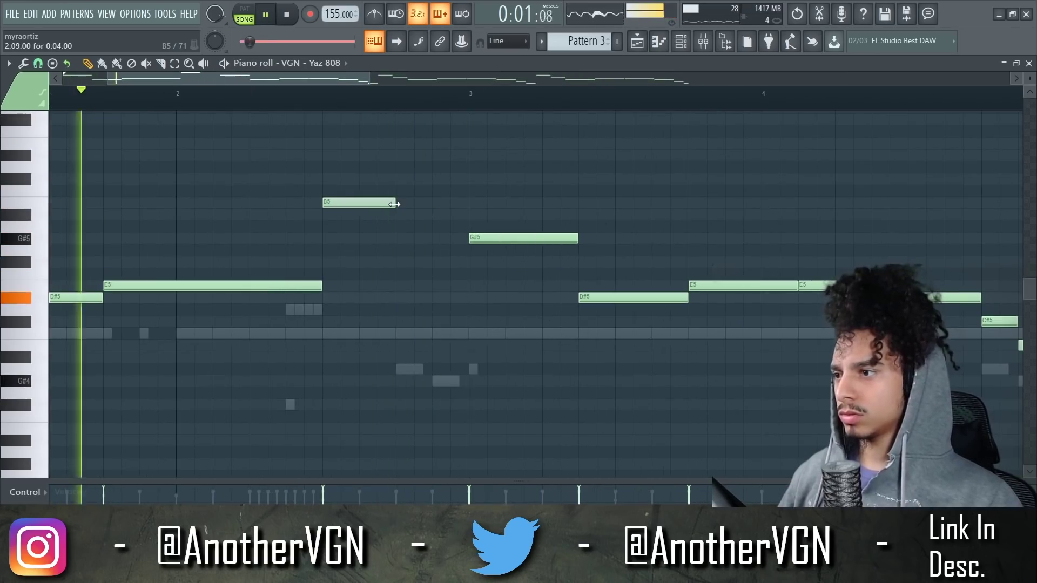
click(404, 179)
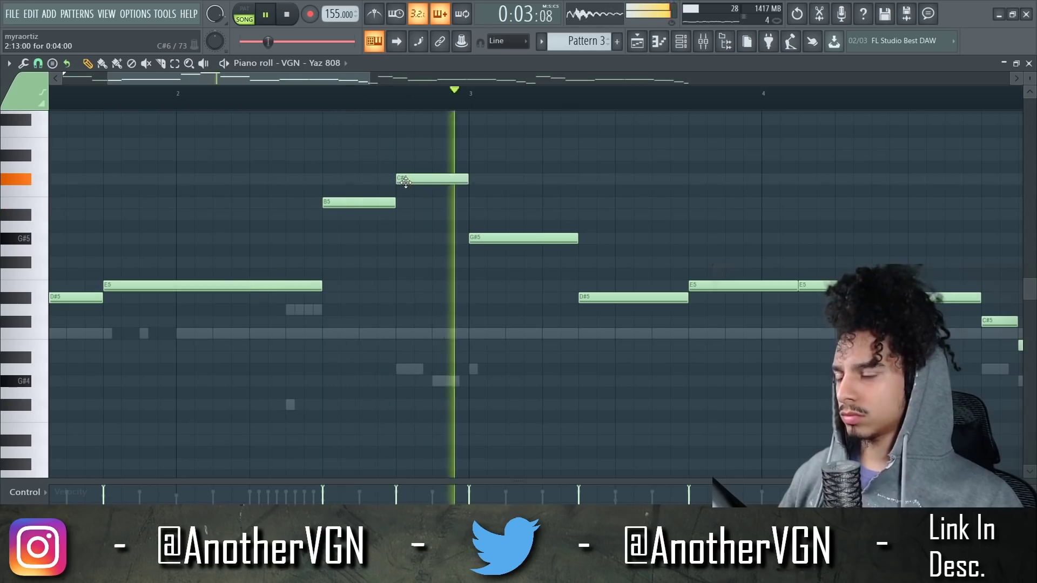
key(space)
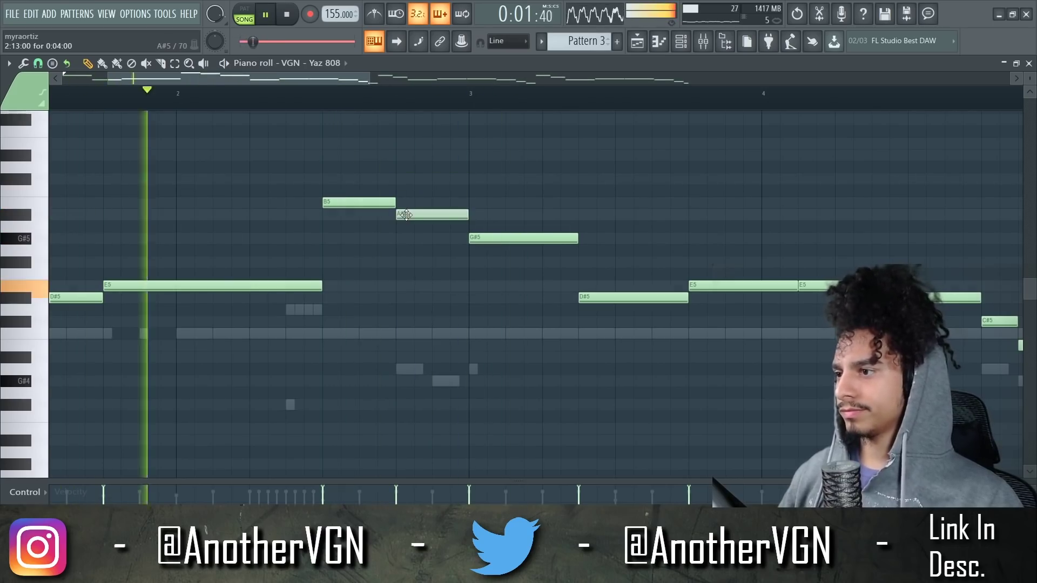
right_click(404, 215)
right_click(359, 203)
Step: Place an A#5 808 note midway through bar 2 and audition it
click(331, 228)
key(space)
drag(365, 228, 355, 224)
click(322, 105)
key(space)
key(space)
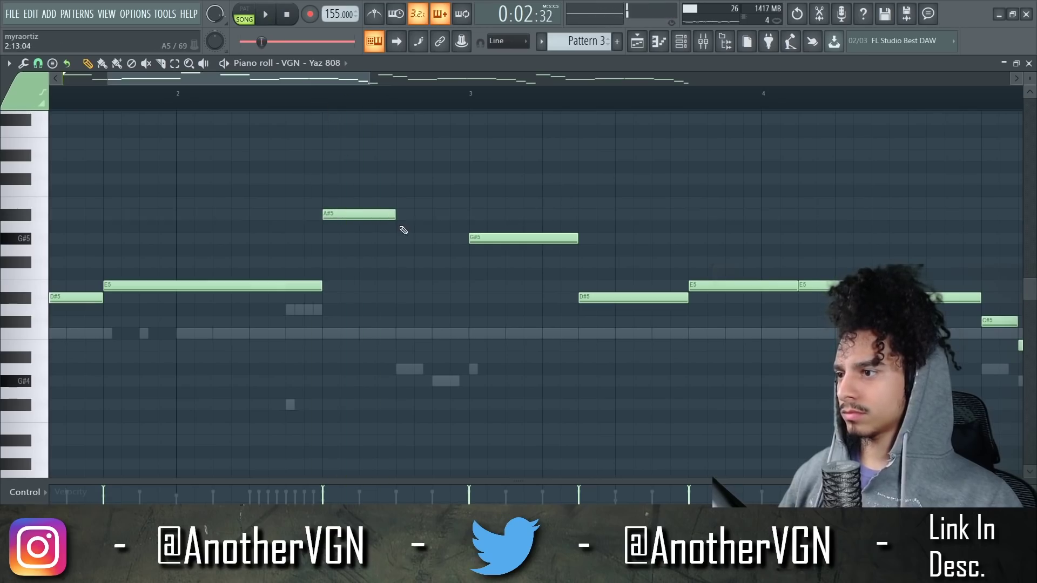
Step: Add a second A#5 808 note ending bar 2, raise the first one to B5, and replay
key(space)
click(400, 215)
key(space)
drag(350, 216, 346, 203)
key(space)
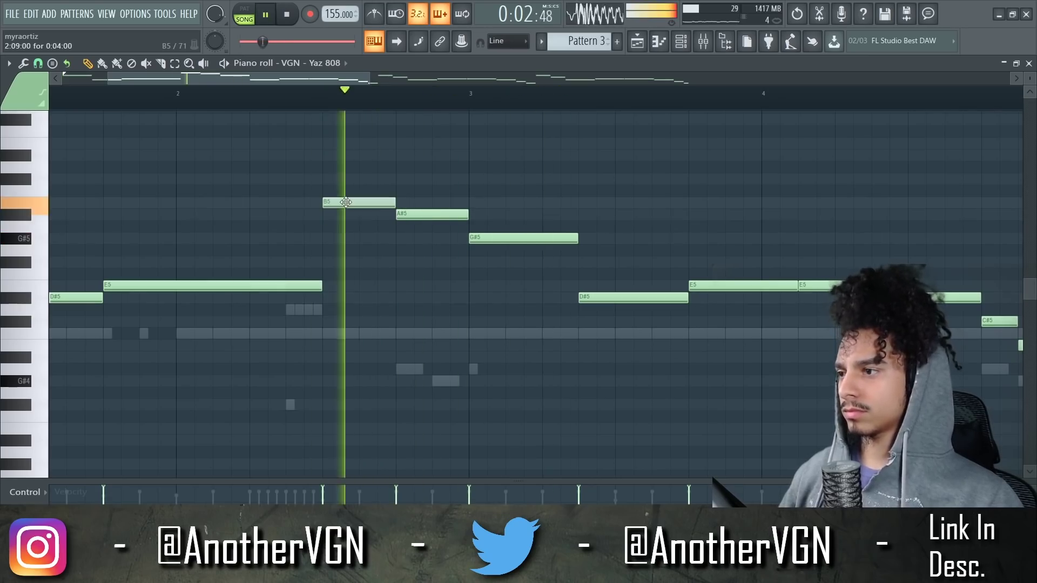
Step: Rework the 808 notes in bars 3 and 4 to end with B5 and A#5, and clear all notes from bar 5 onward
scroll(329, 188, down, 3)
key(space)
key(space)
scroll(150, 170, down, 2)
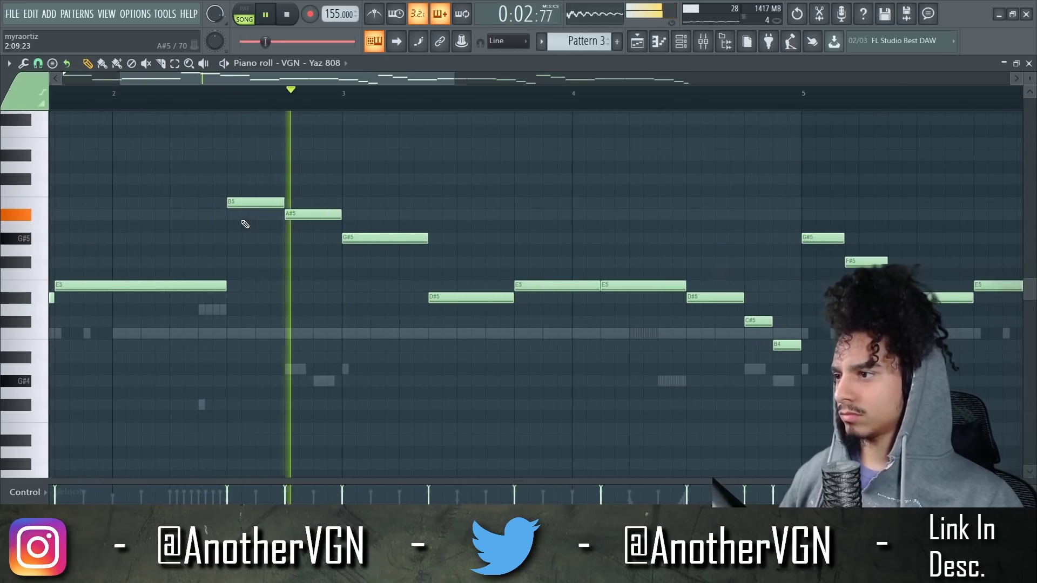
scroll(237, 232, down, 2)
scroll(237, 232, down, 1)
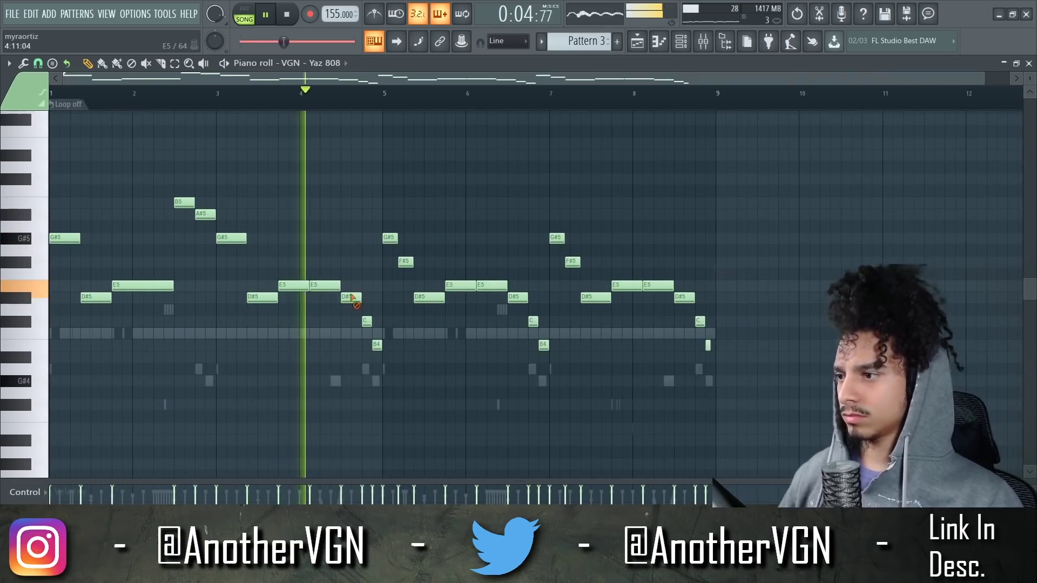
key(space)
key(space)
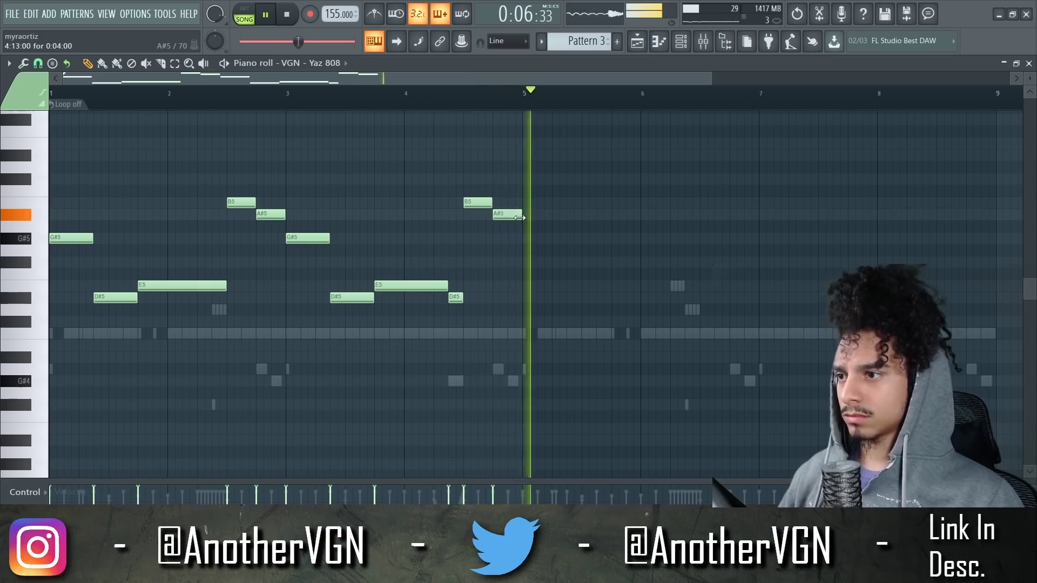
Step: Duplicate the first four bars of 808 notes into bars 5 to 8, deselect them, and play the line from the start
key(space)
drag(51, 128, 590, 351)
key(ctrl+b)
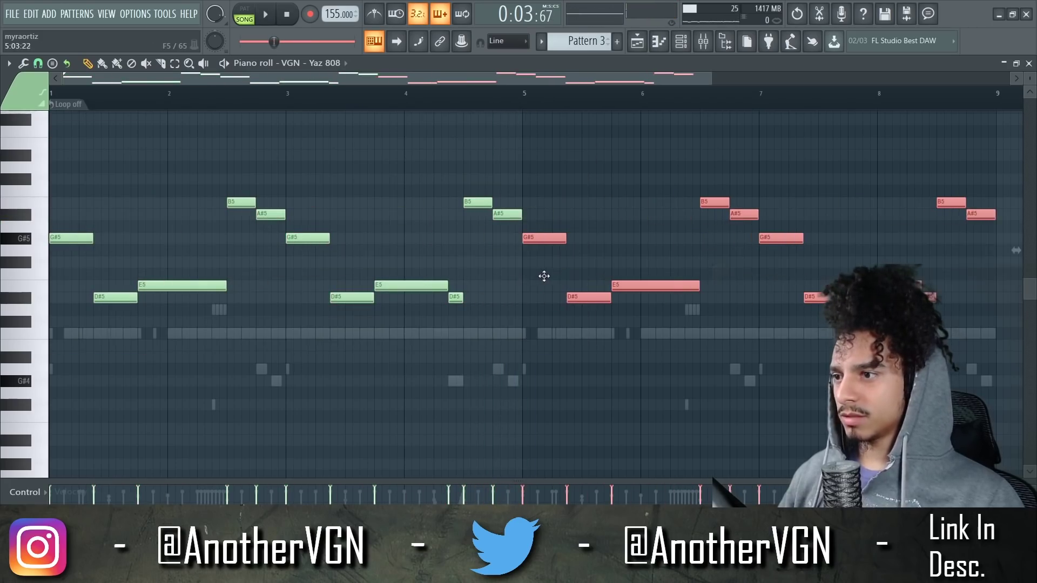
ctrl+click(555, 184)
key(space)
key(space)
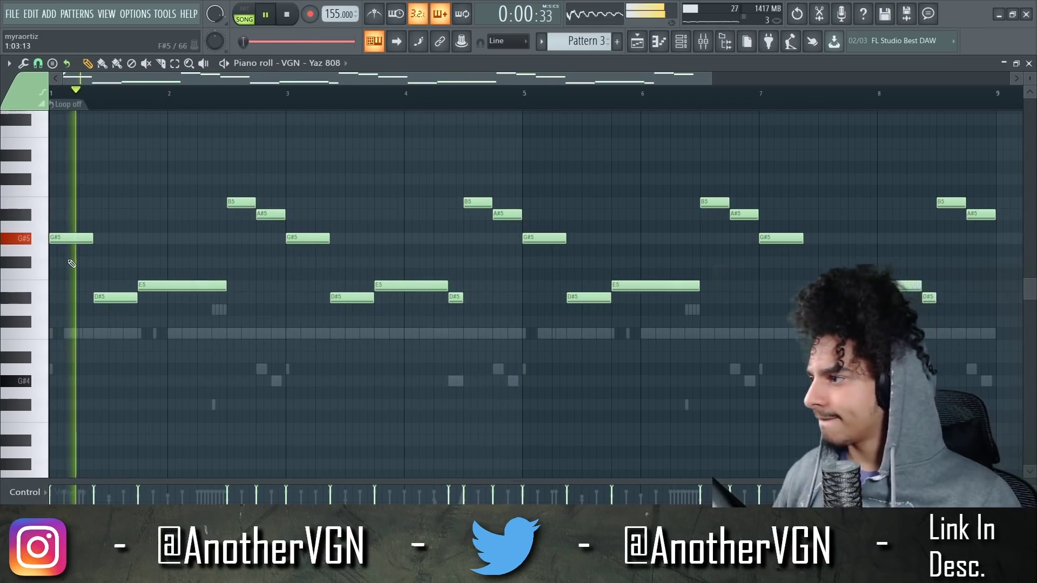
scroll(67, 259, up, 4)
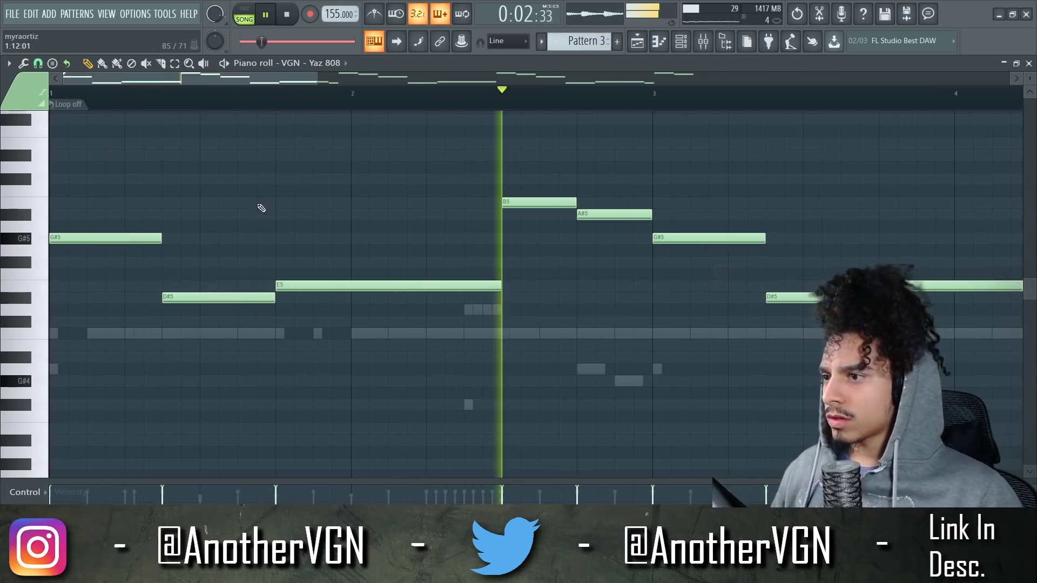
scroll(259, 205, down, 3)
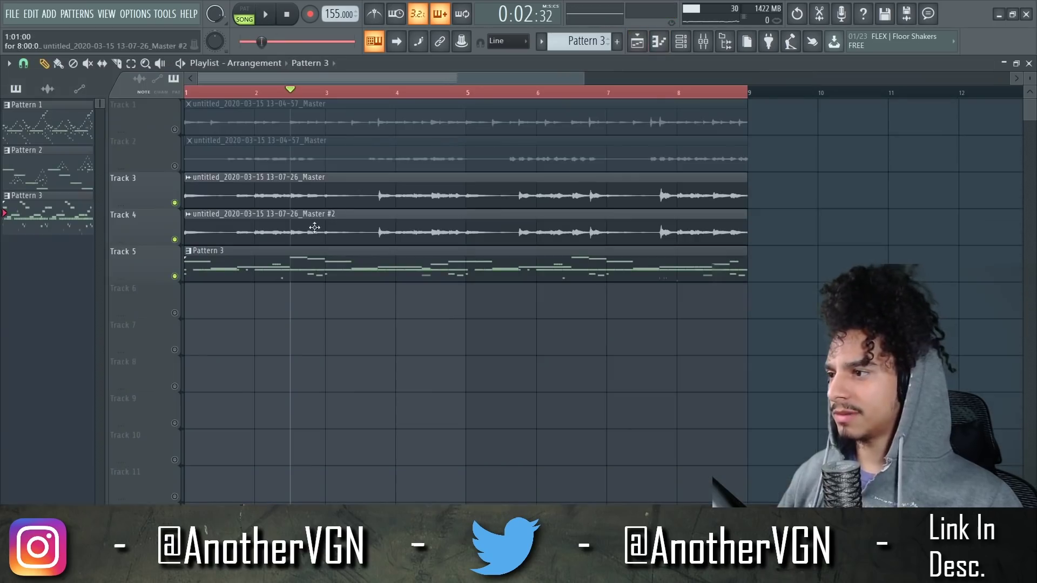
double_click(314, 227)
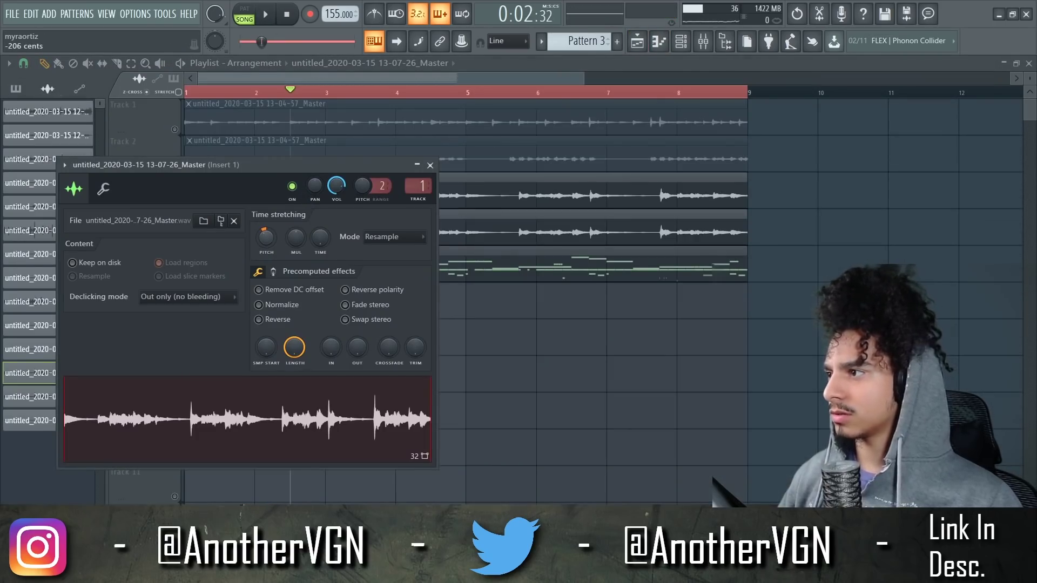
key(space)
click(371, 237)
click(395, 273)
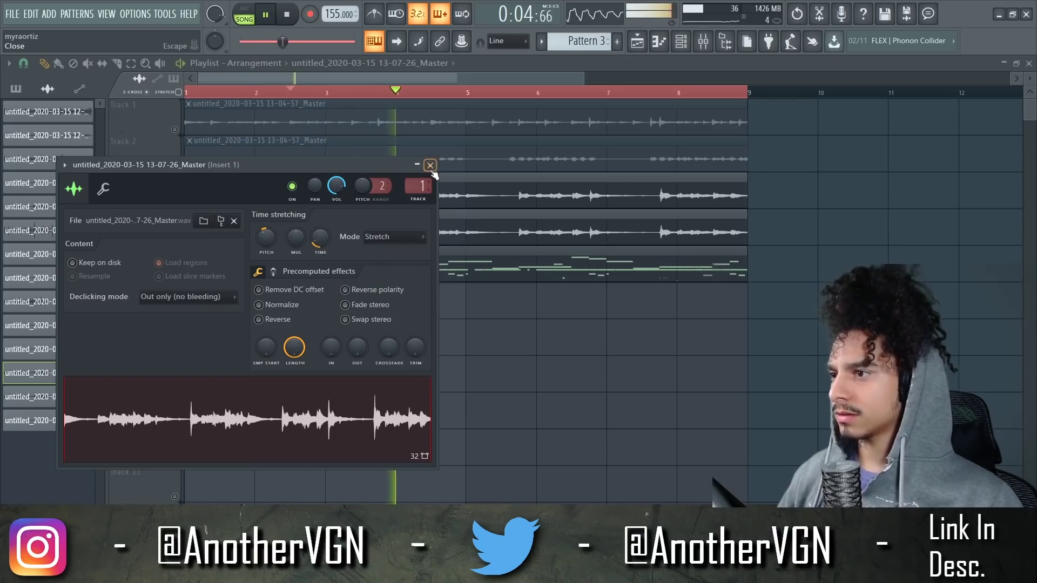
click(430, 164)
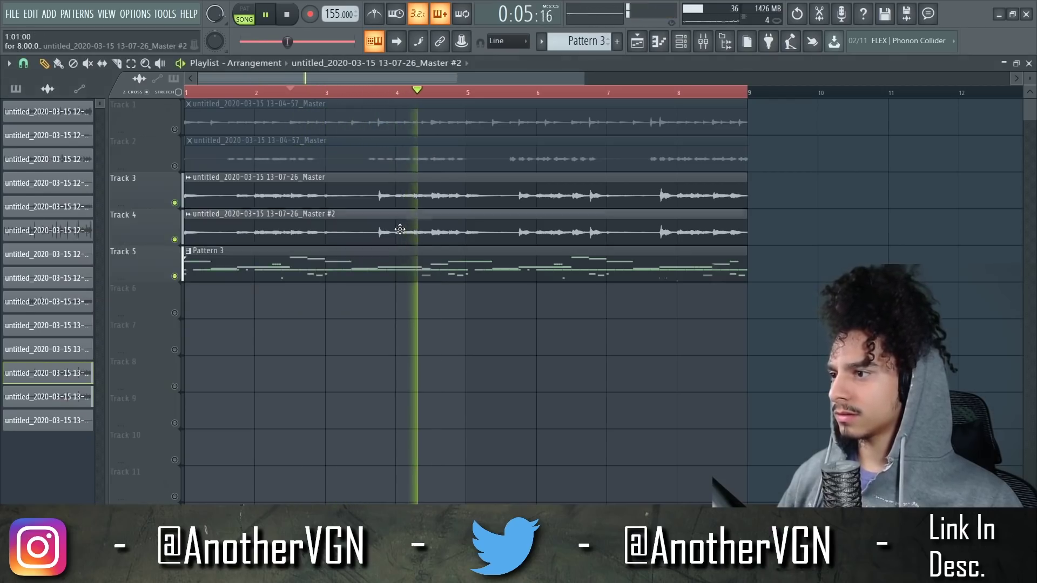
double_click(397, 229)
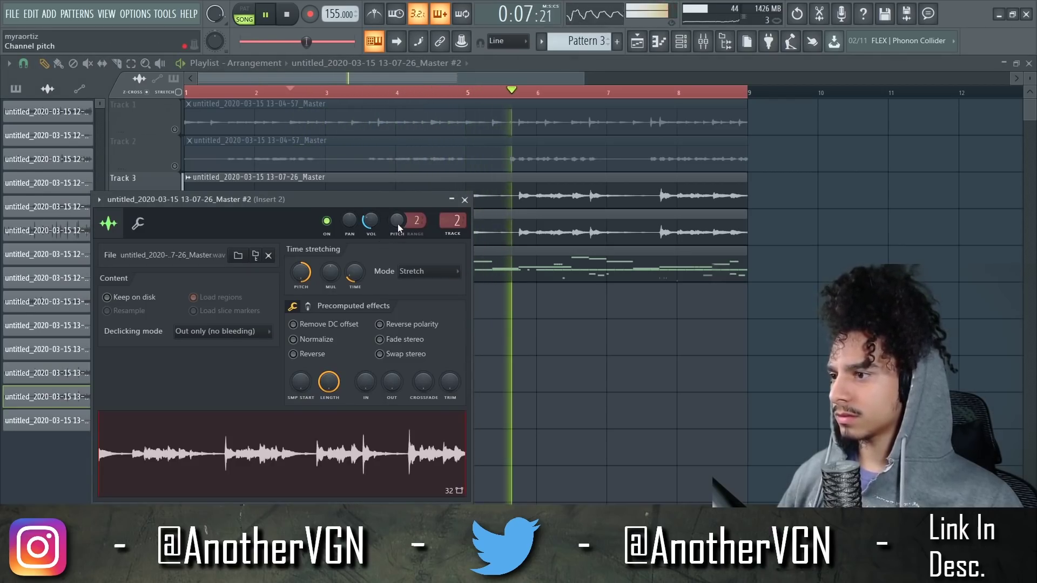
drag(398, 222, 397, 240)
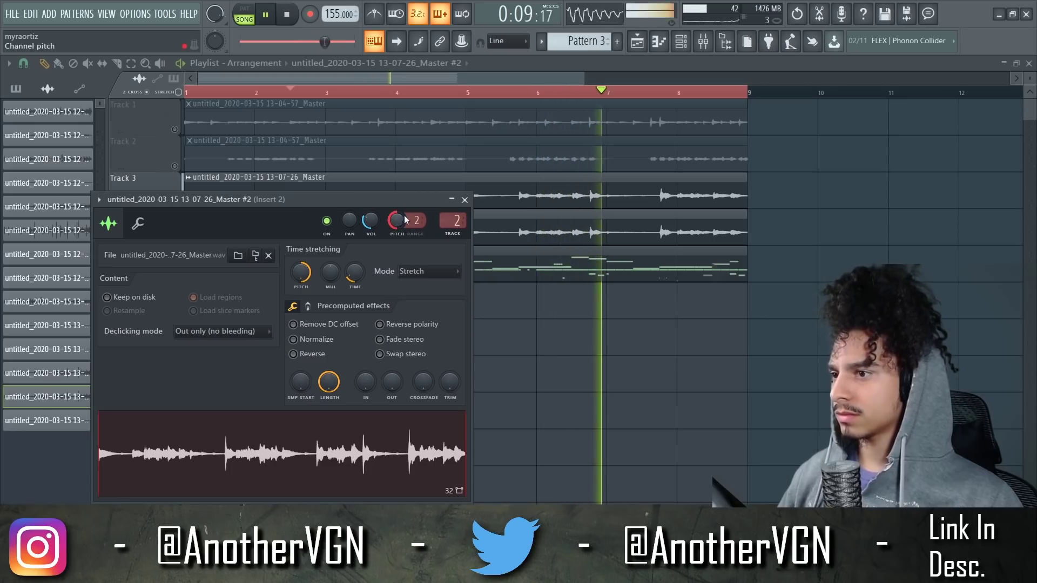
click(464, 199)
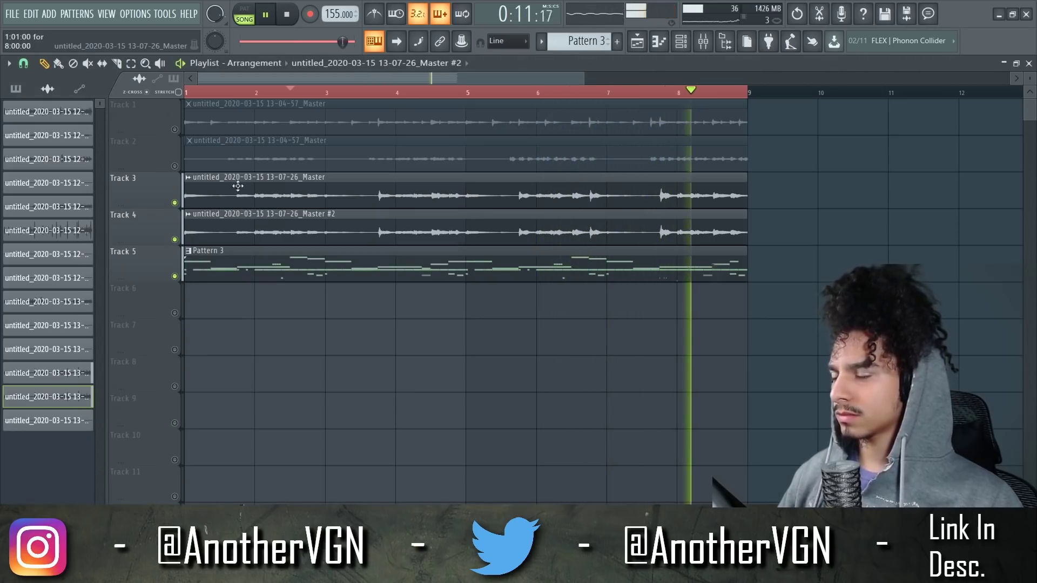
Step: Check soloed mixer tracks during playback and lower the Insert 16 level slightly
click(703, 43)
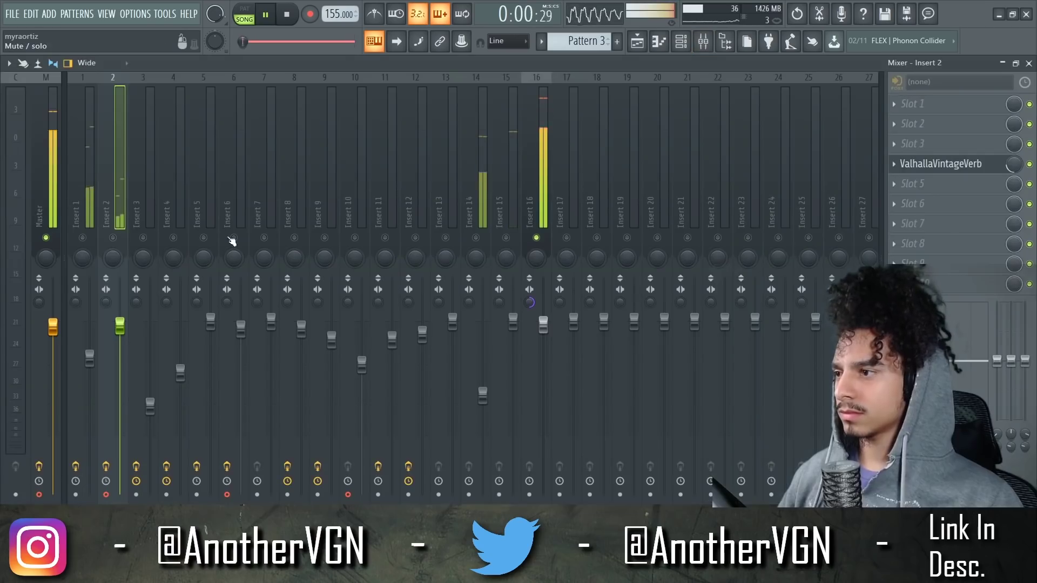
right_click(88, 238)
right_click(87, 238)
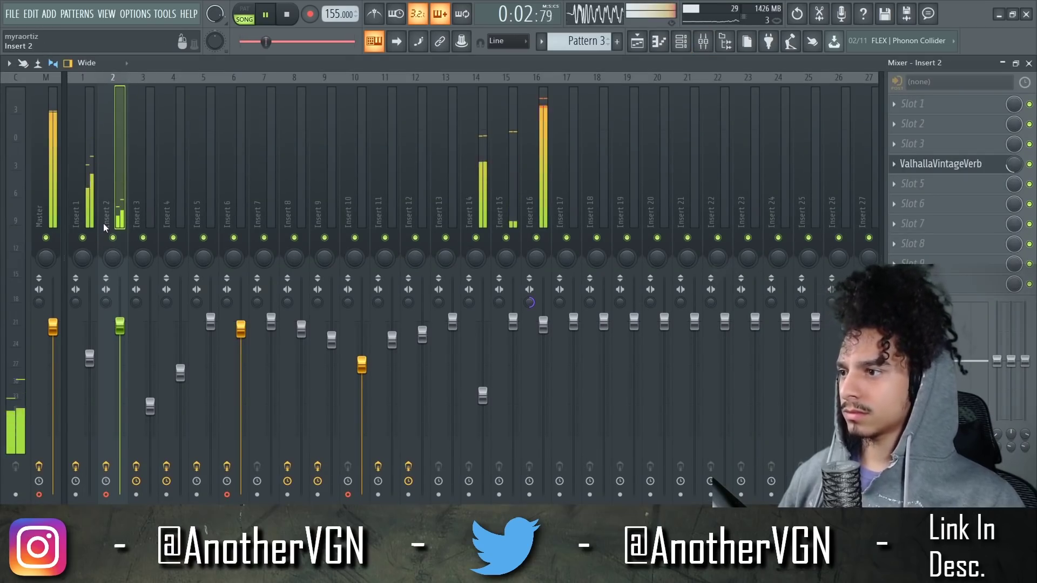
drag(543, 324, 543, 337)
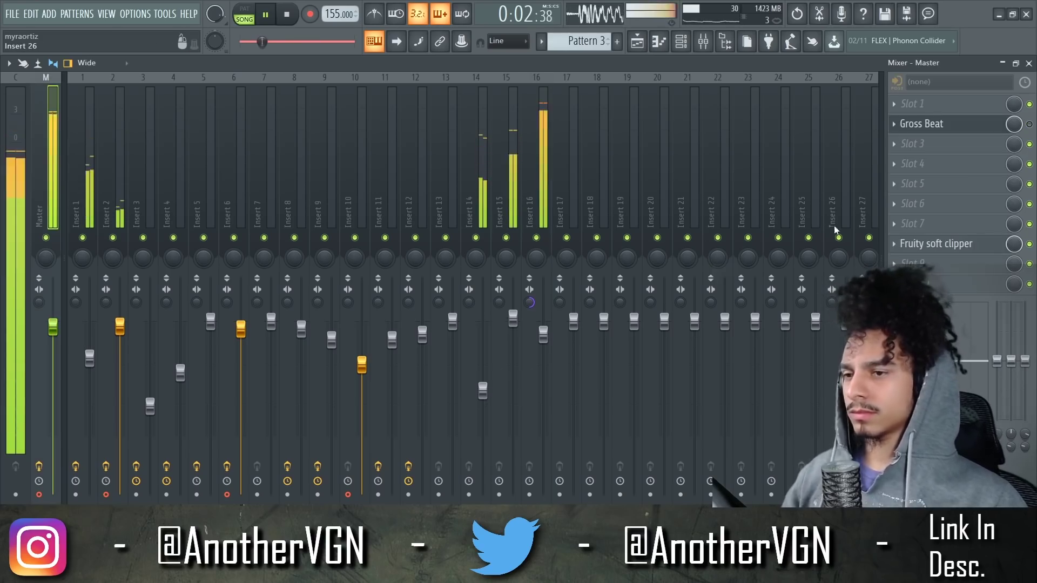
key(space)
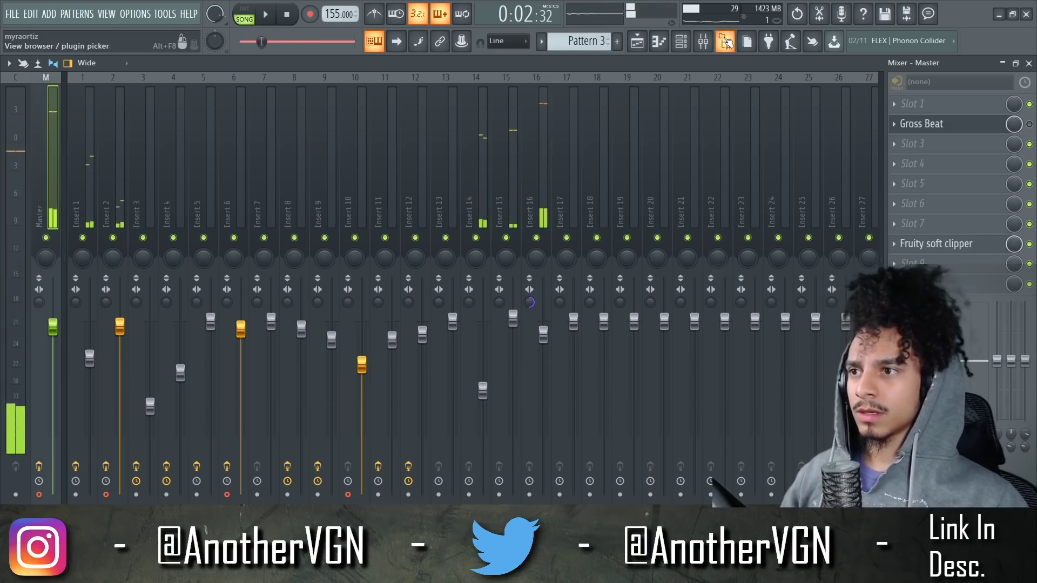
Step: Browse the Open Hats folder of ANOTHERVGN - AnotherDrumKit and load VGN - Sting OH onto the VGN Slump - HH channel
click(725, 41)
scroll(733, 296, up, 2)
click(707, 223)
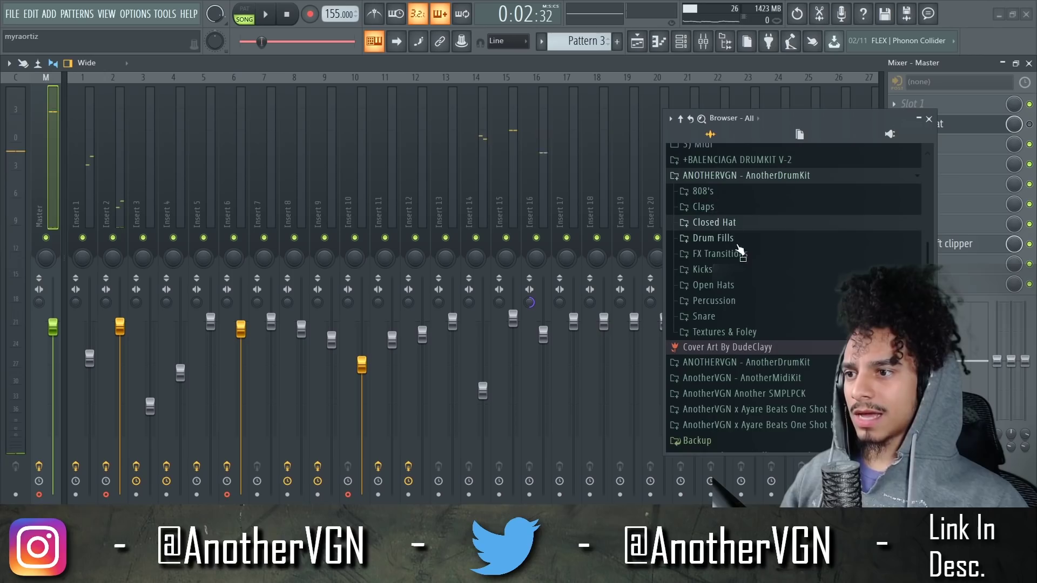
click(747, 288)
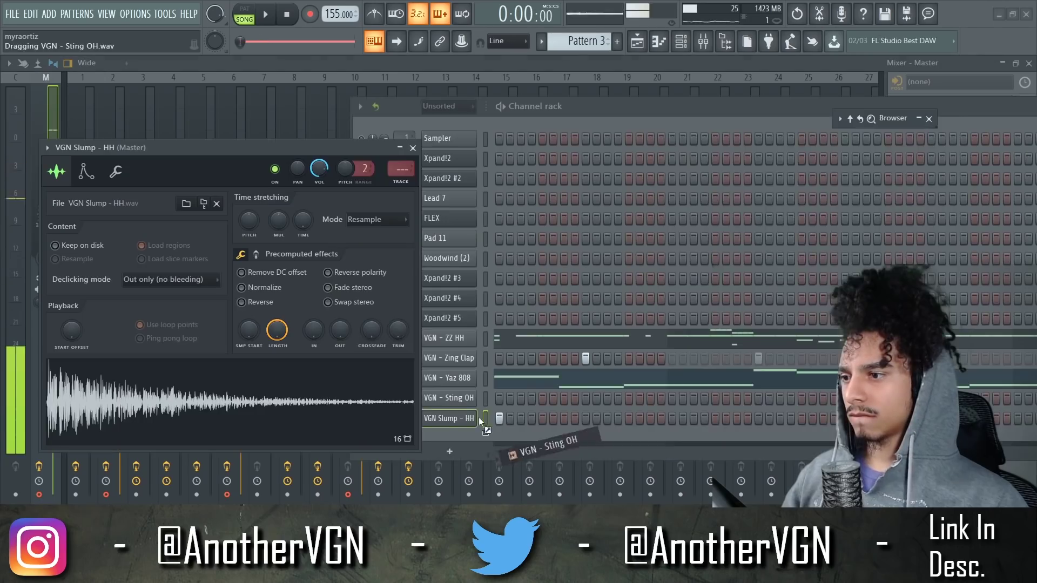
drag(478, 417, 469, 415)
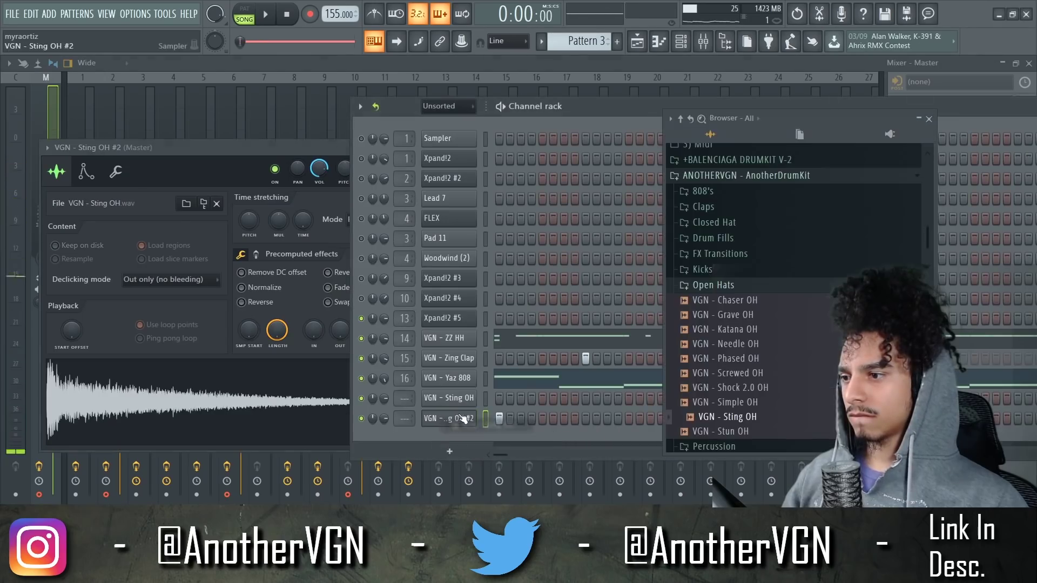
Step: Delete the unused VGN - Sting OH channel and route VGN - Sting OH #2 to mixer track 5, closing its settings
right_click(463, 404)
click(522, 480)
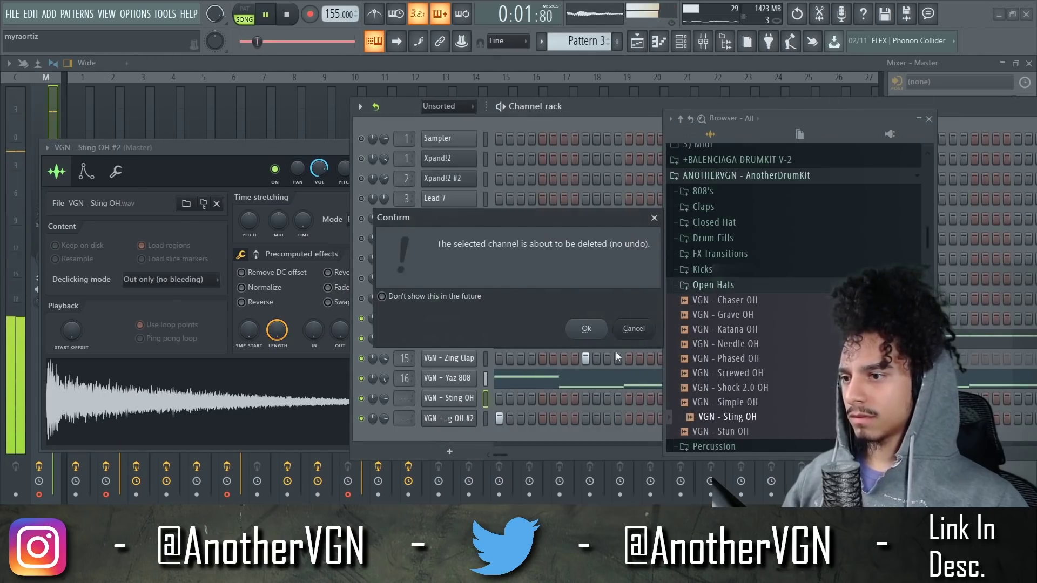
click(577, 330)
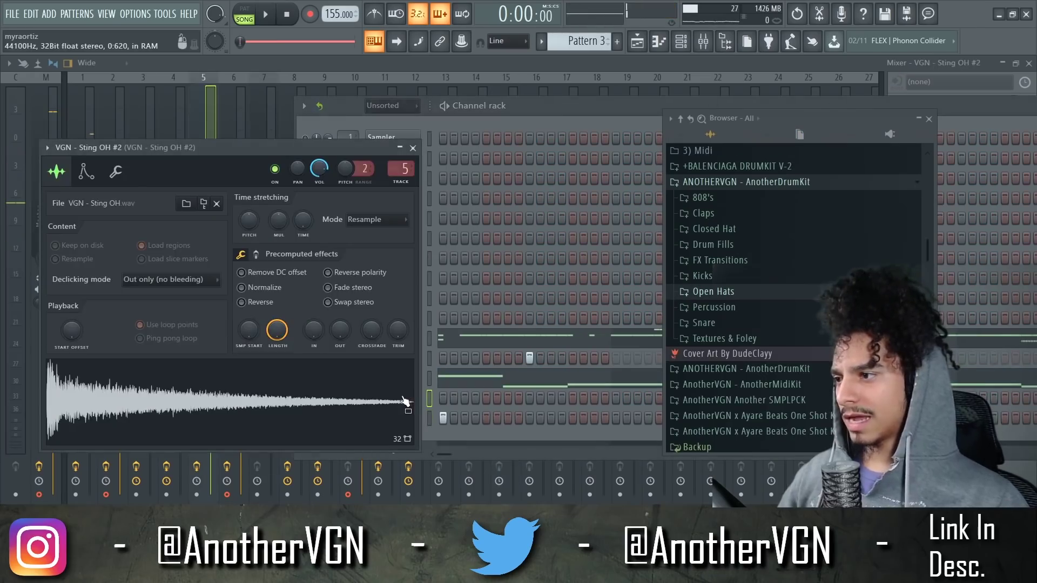
click(414, 149)
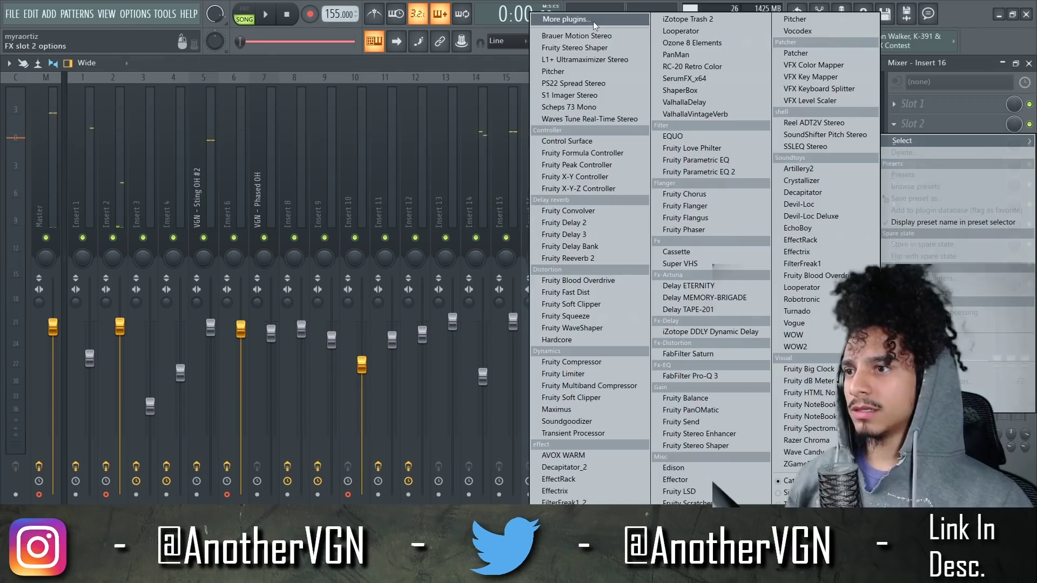
Step: Load AVOX WARM into slot 2 of Insert 16, set its Drive to 1.7 dB during playback, and close it
key(Escape)
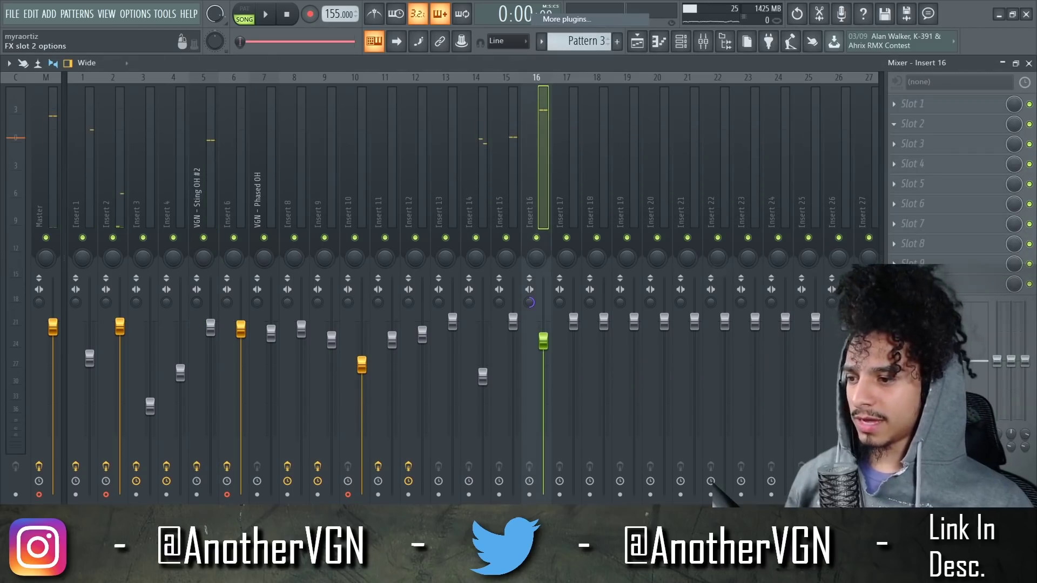
text(avox)
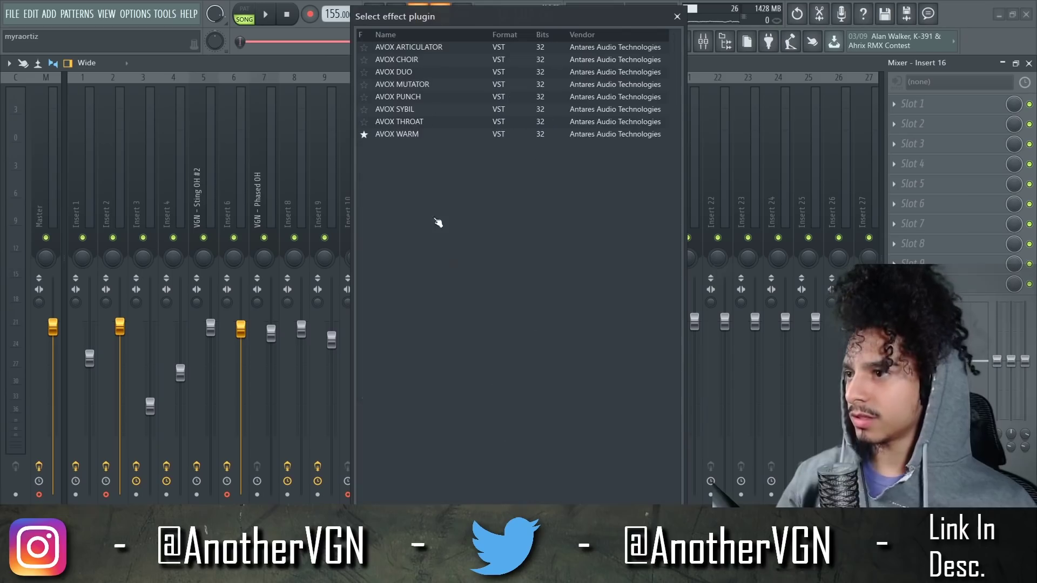
double_click(415, 137)
key(space)
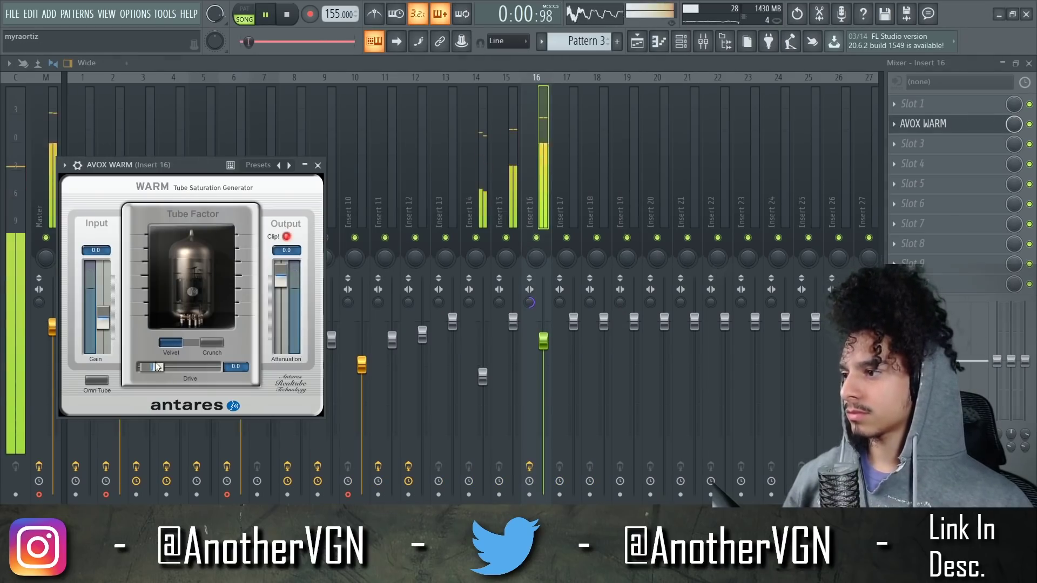
drag(156, 369, 163, 370)
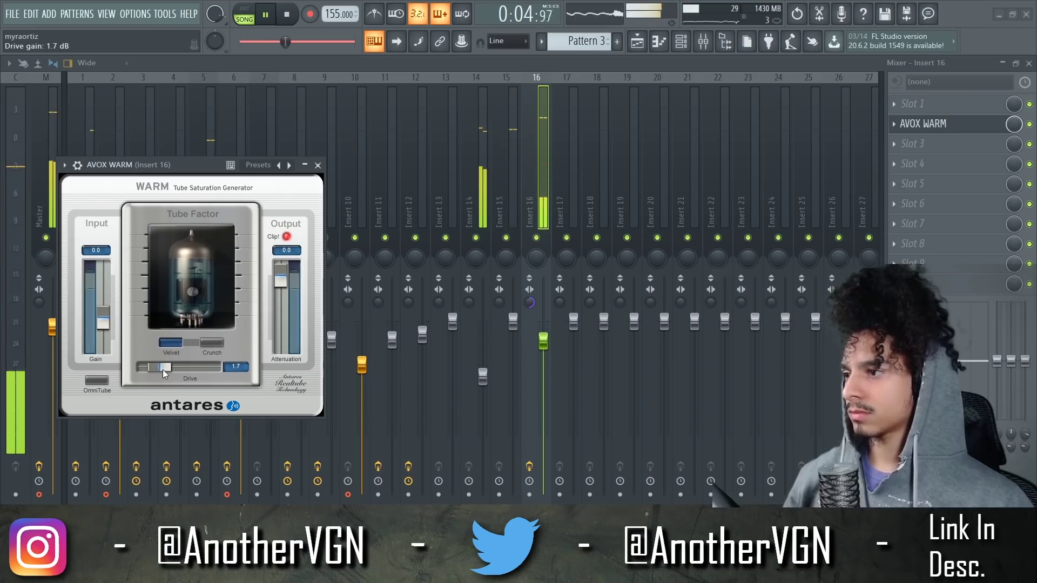
key(Escape)
Step: Solo Insert 16 and raise its level to about -1.3 dB, then re-enable Inserts 15 and 14 and lower Insert 14 slightly
right_click(536, 237)
drag(543, 341, 543, 327)
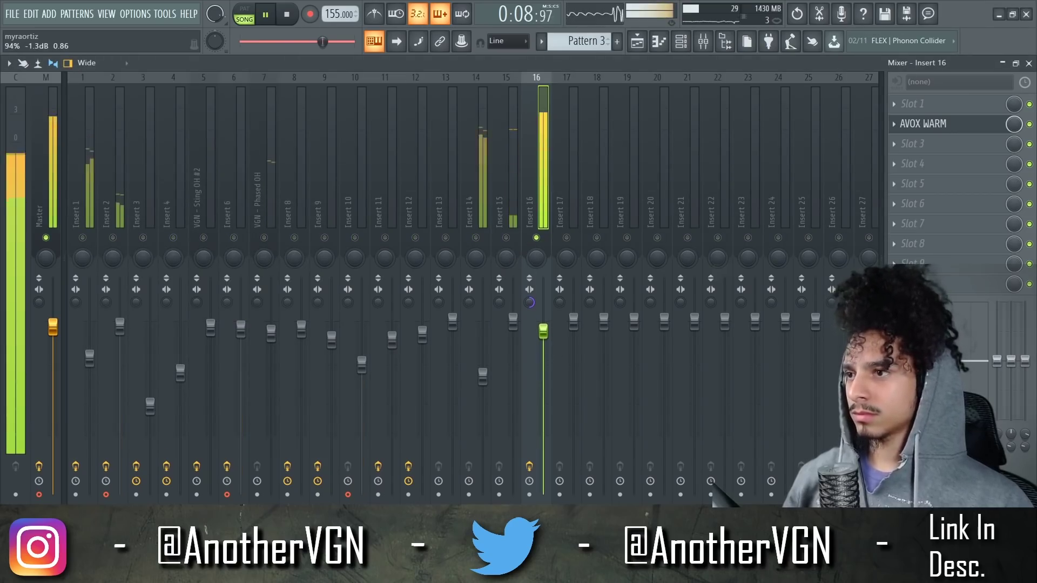
click(506, 238)
click(476, 237)
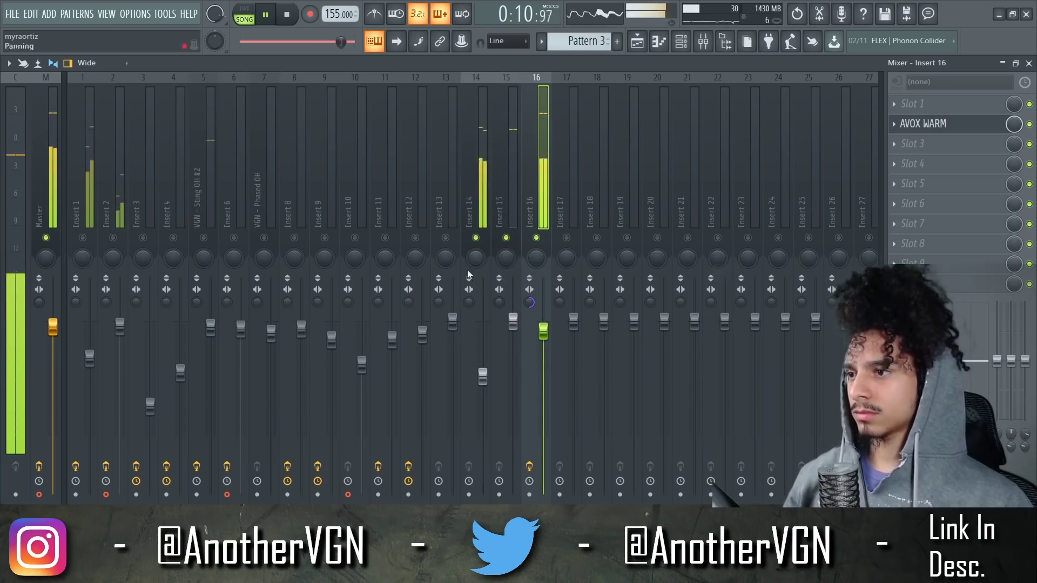
click(483, 378)
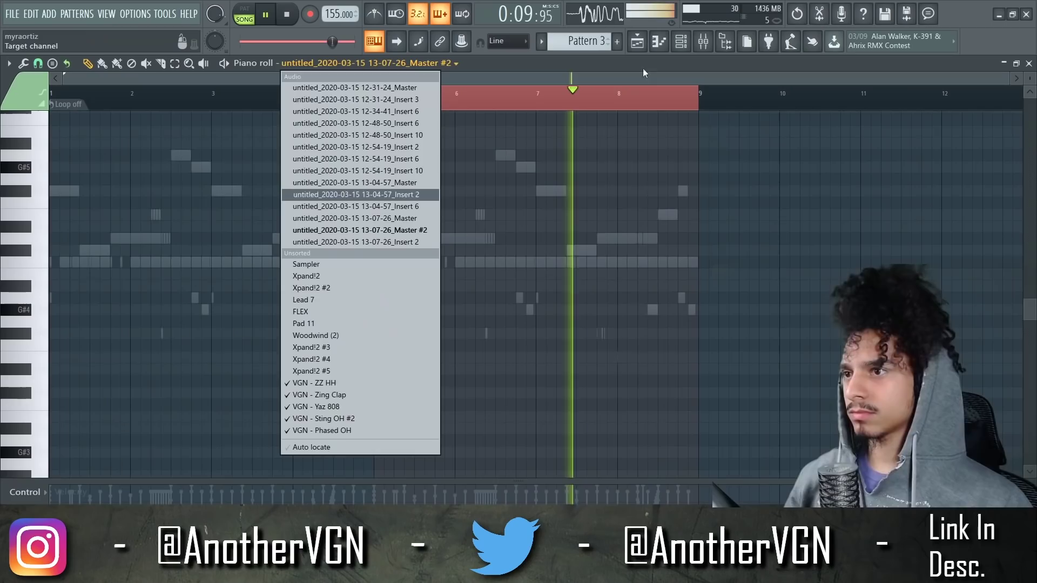
Step: Stop playback and switch the piano roll's target channel to VGN - ZZ HH
click(682, 48)
key(space)
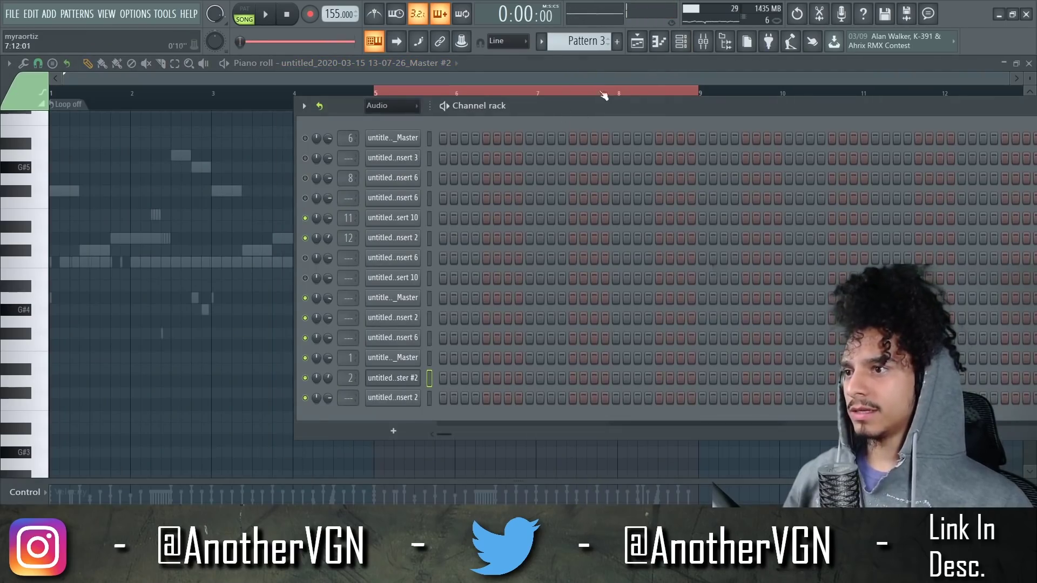
click(365, 63)
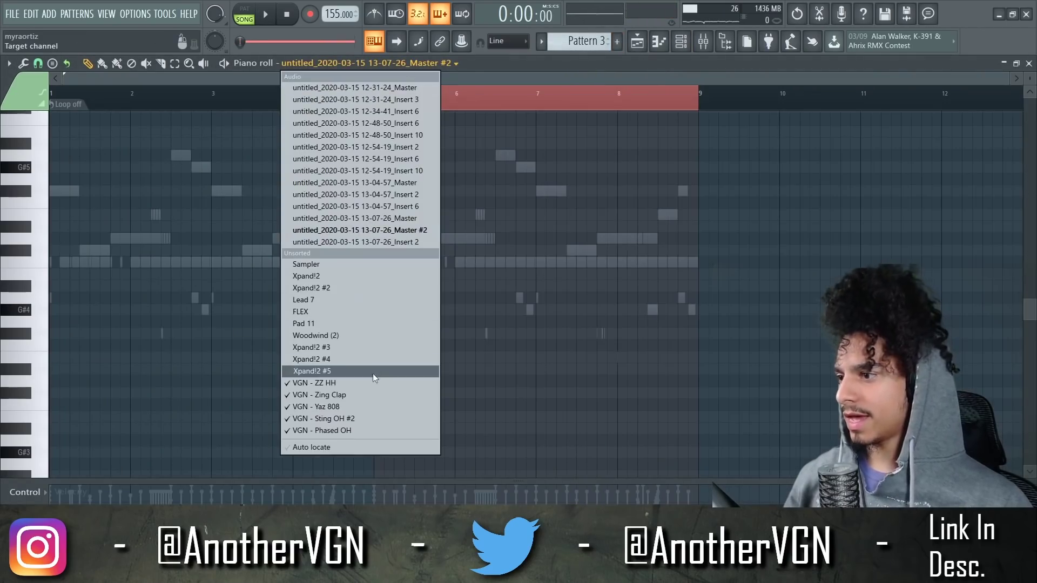
click(324, 374)
key(space)
Step: Chop the long G#4 hi-hat note in bar 4 into a fast roll, adjusting the chopper's time multiplier
scroll(124, 330, up, 3)
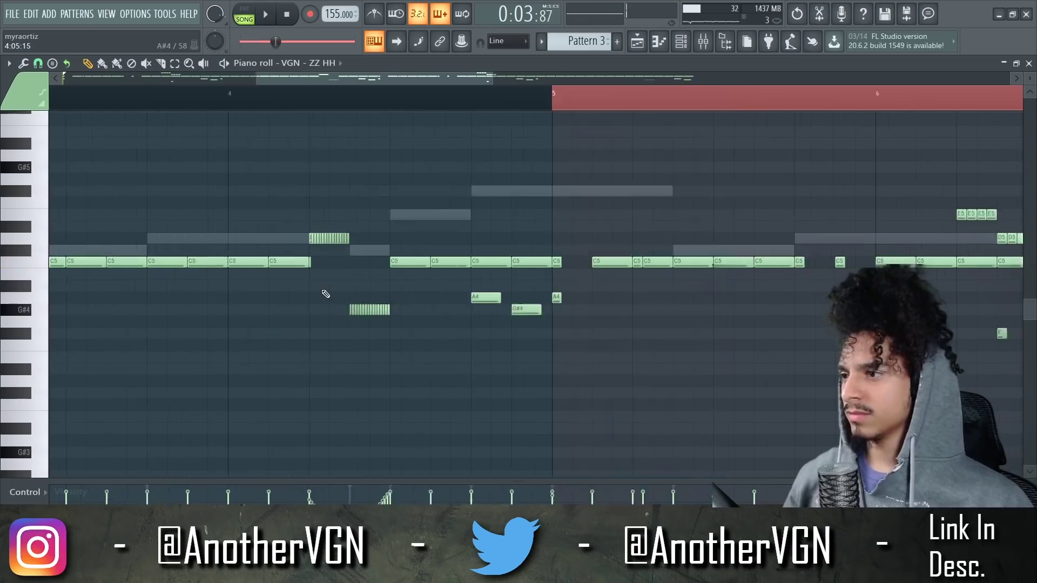
scroll(324, 296, up, 3)
scroll(327, 294, up, 2)
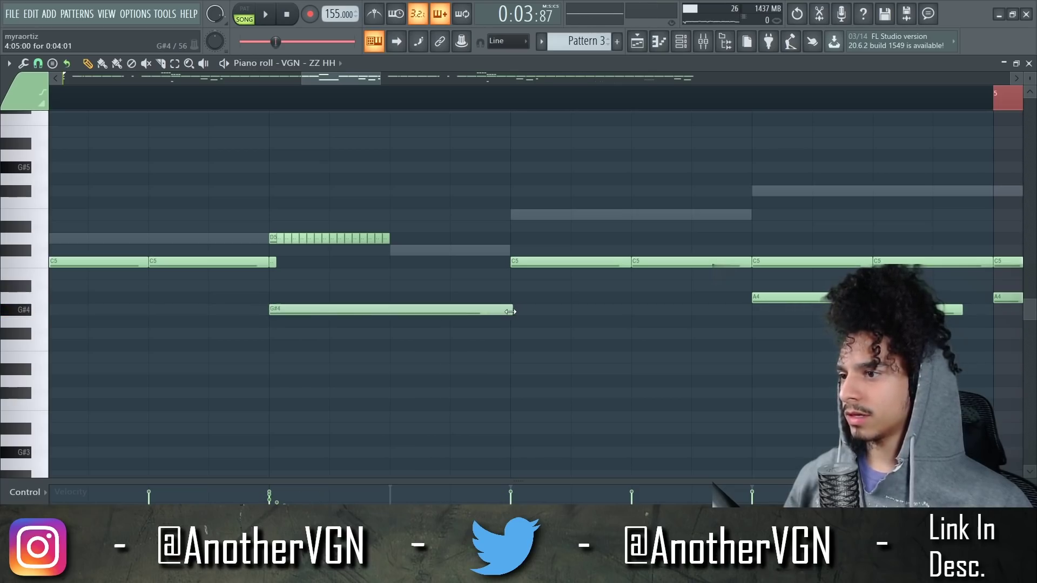
drag(488, 291, 423, 332)
key(space)
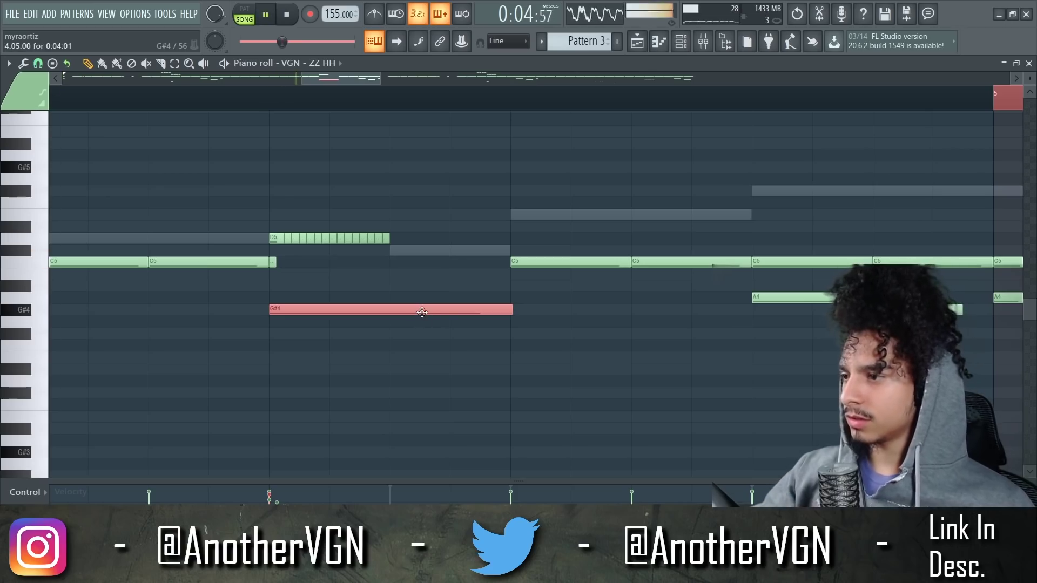
key(alt+u)
key(space)
drag(840, 210, 840, 227)
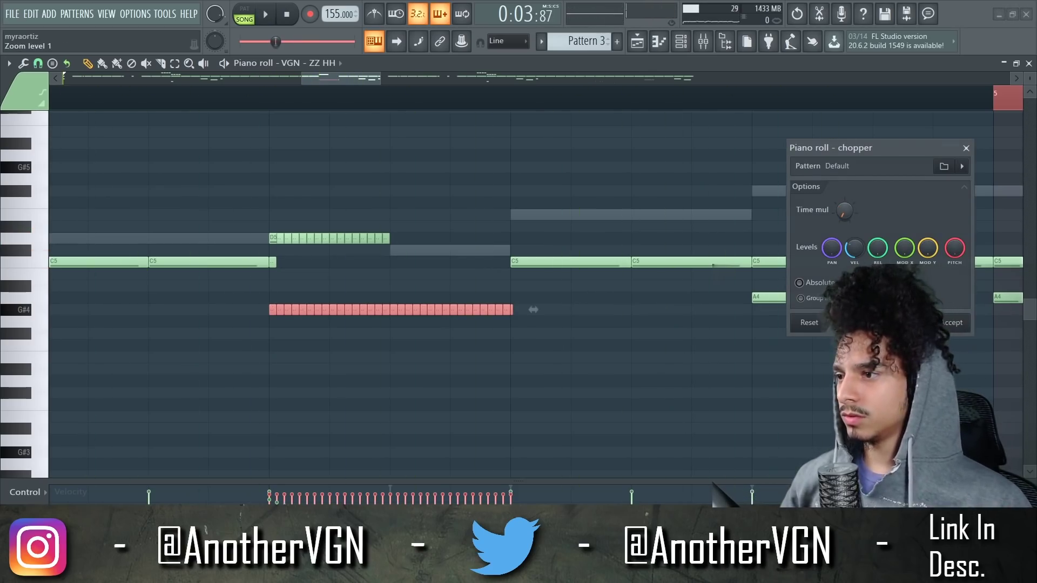
click(958, 323)
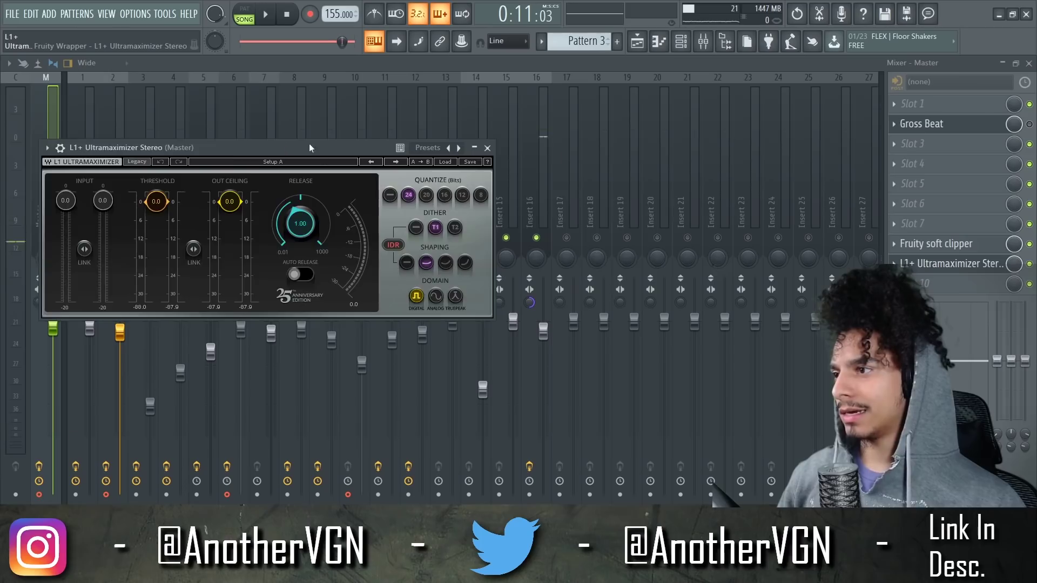
Step: Set the out ceiling of the master's L1+ Ultramaximizer to 0.0 dB during playback and lower its threshold slightly
drag(309, 148, 474, 136)
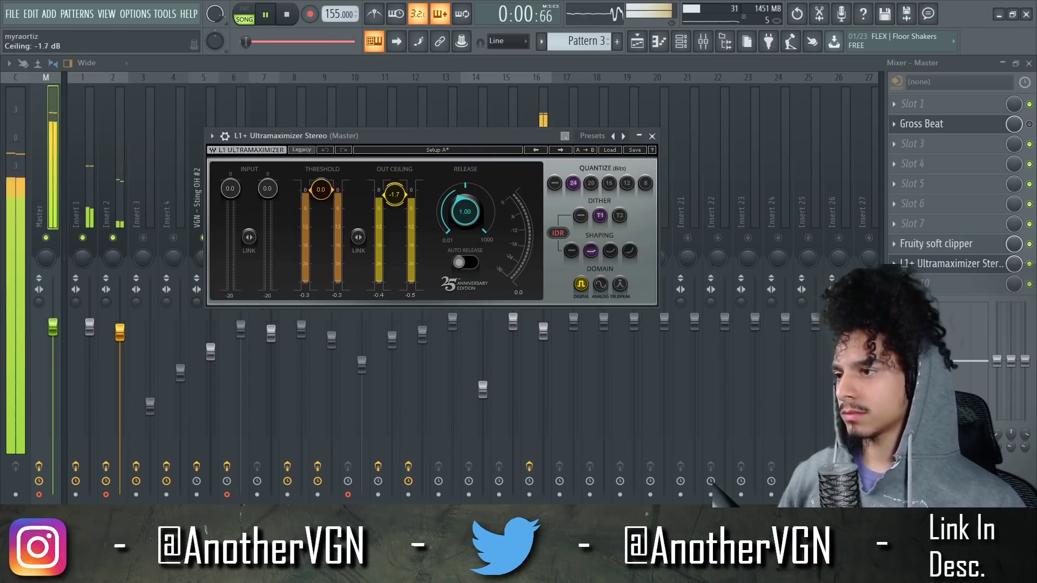
drag(395, 195, 399, 192)
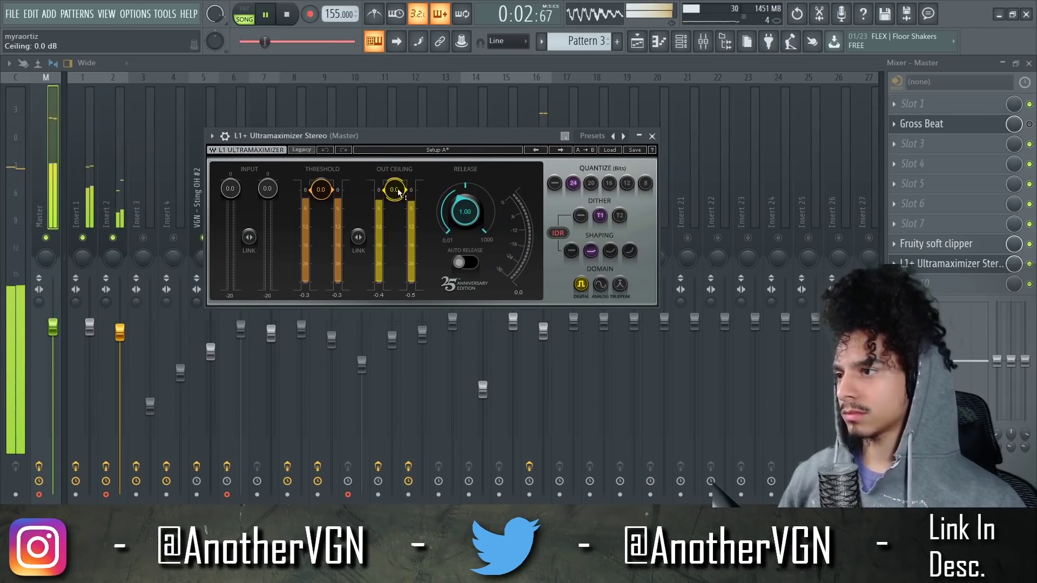
drag(321, 194, 321, 196)
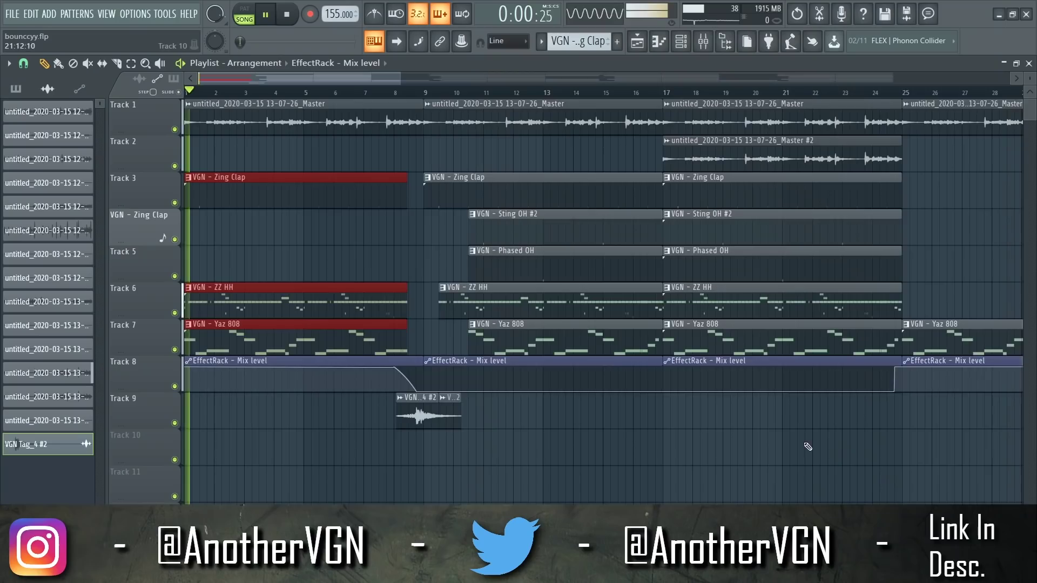
Step: Review the full arrangement during playback, stop it, and show the project's patterns in the playlist picker
scroll(805, 447, down, 5)
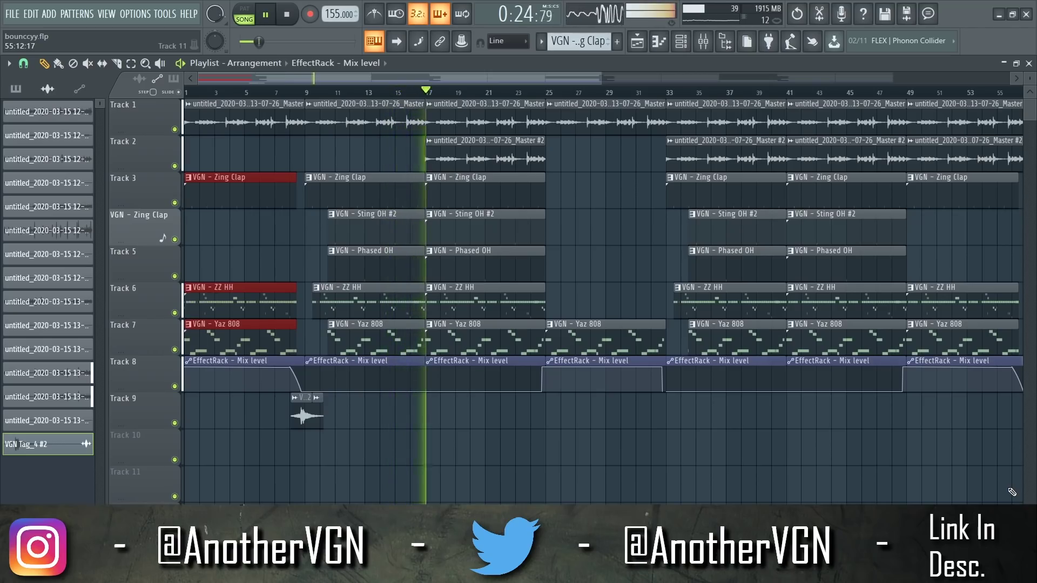
key(space)
click(28, 90)
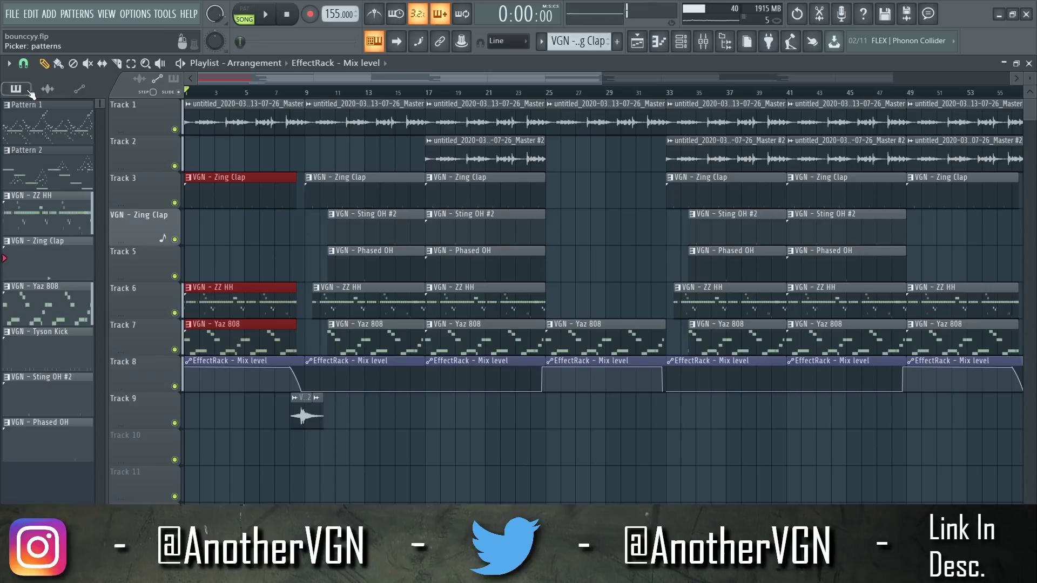